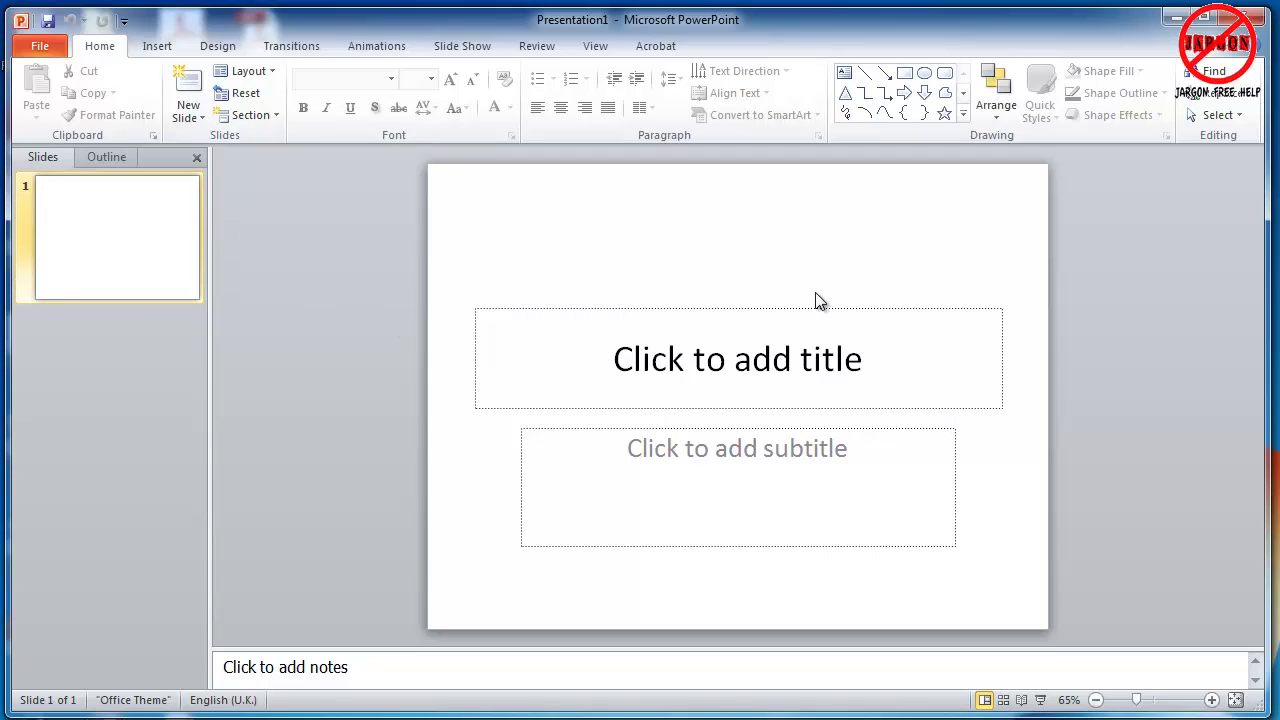
Type 'Introduction to PowerPoint' as the slide 1 title, correcting a typo
left_click(817, 358)
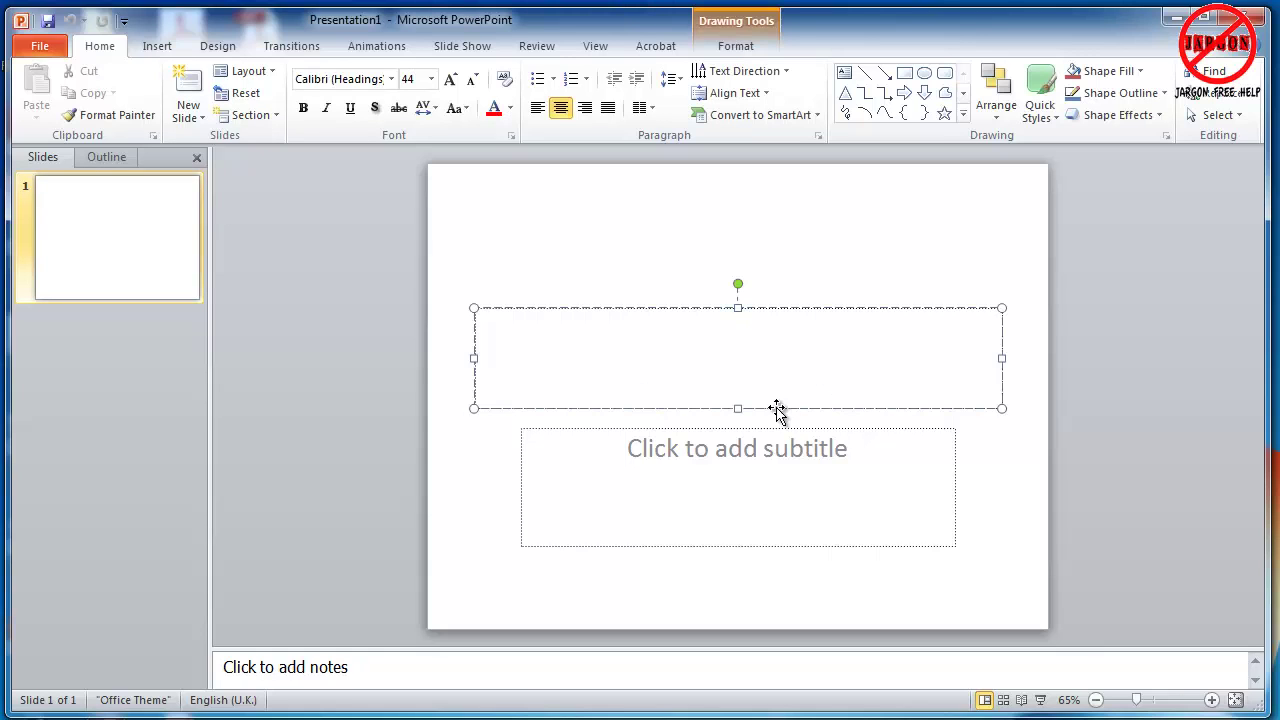
left_click(767, 455)
left_click(891, 410)
type("Introdu")
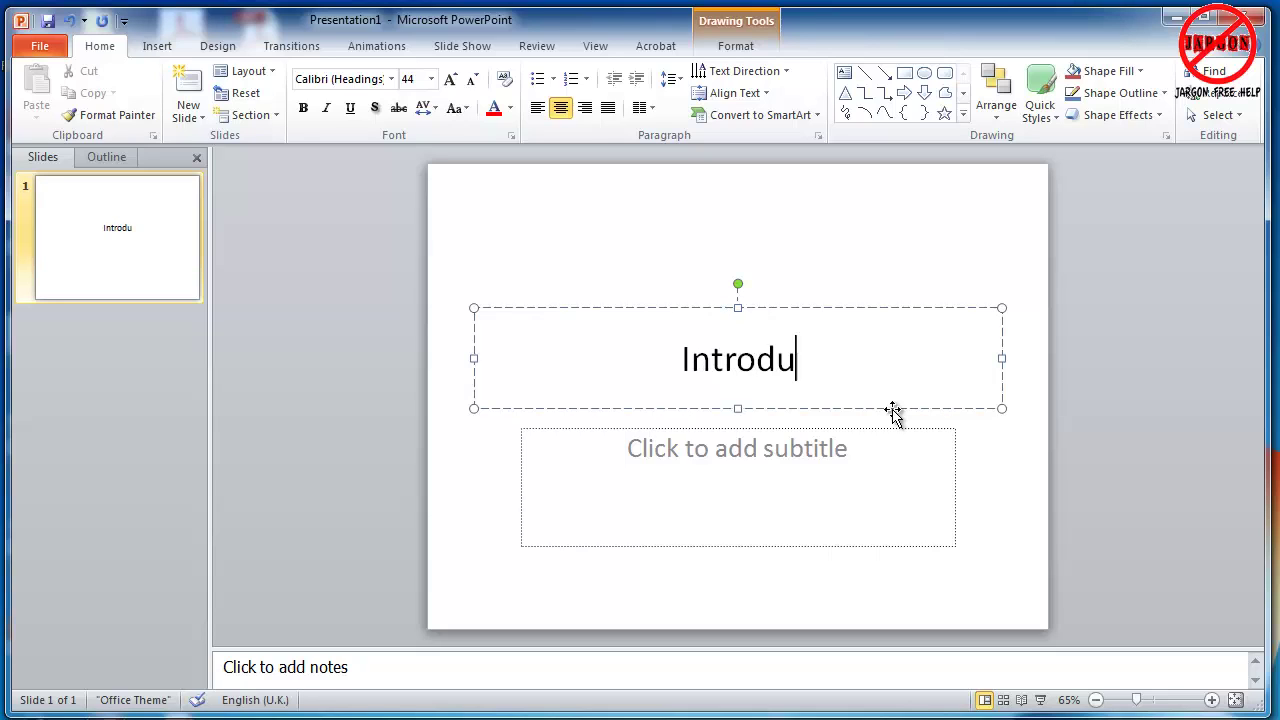
type("ction to P")
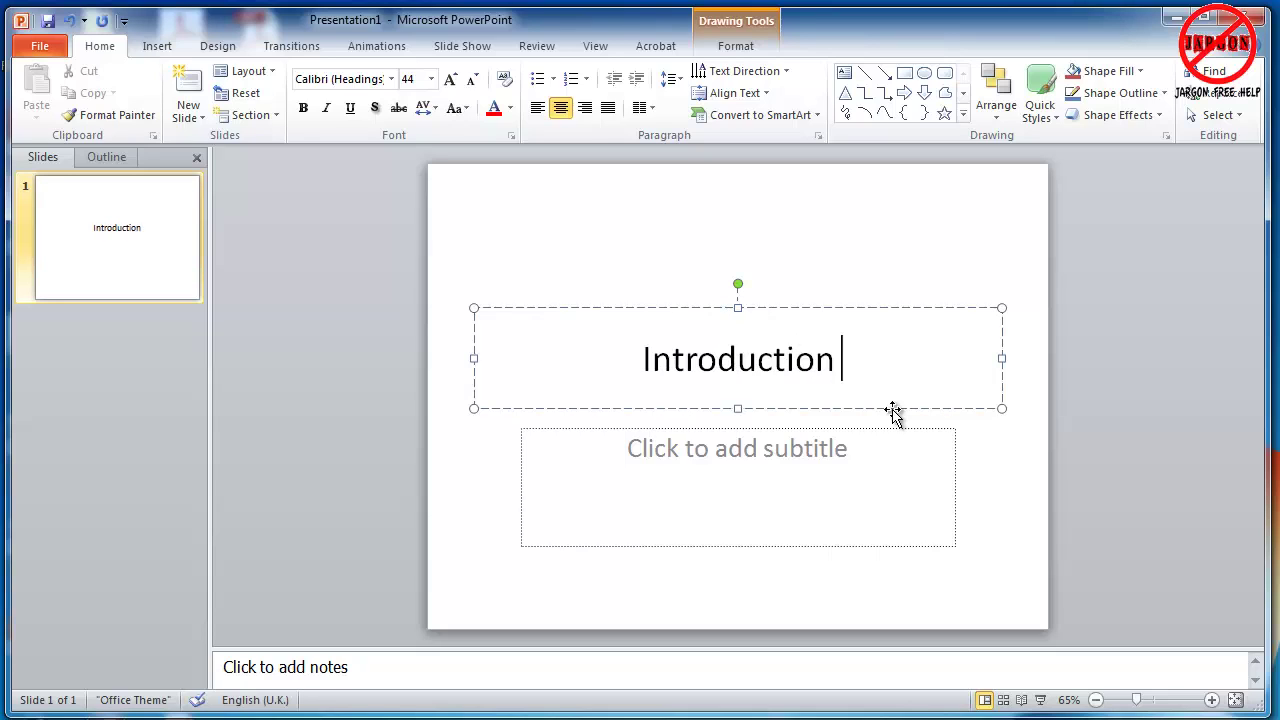
type("oww")
key("BackSpace")
type("erPoint")
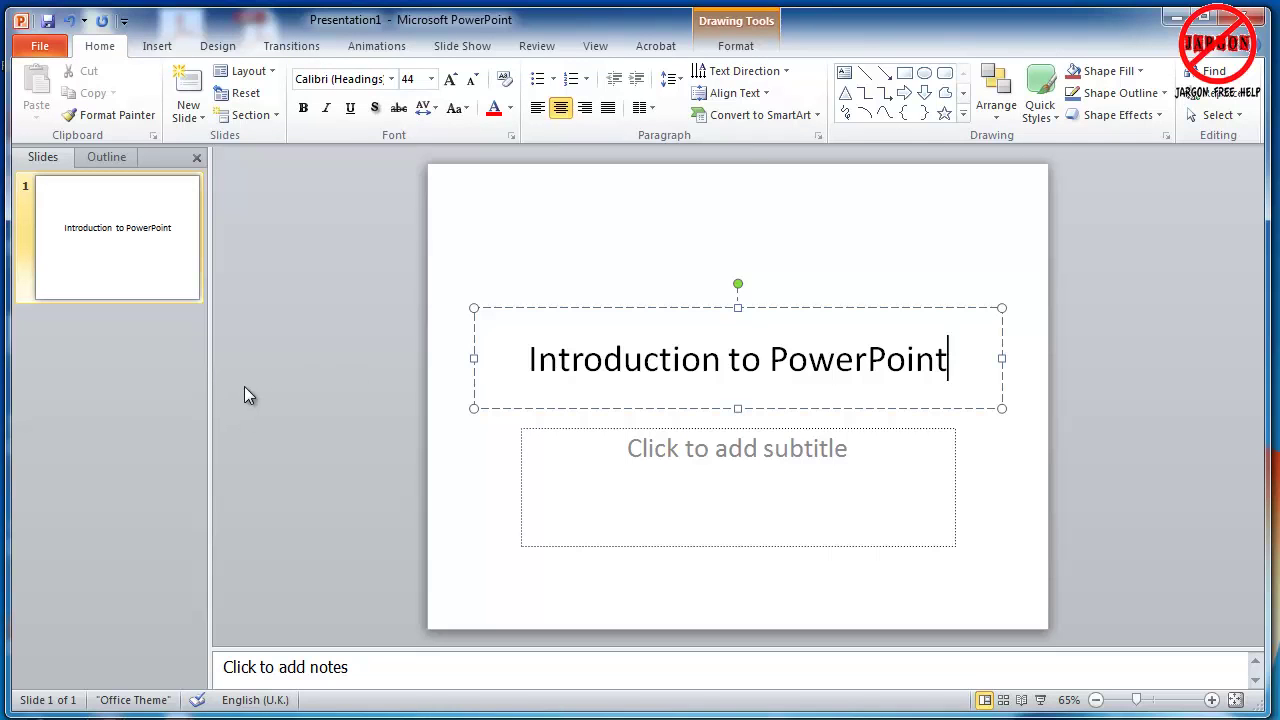
Add a second slide and title it 'What does PowerPoint Do?'
left_click(194, 84)
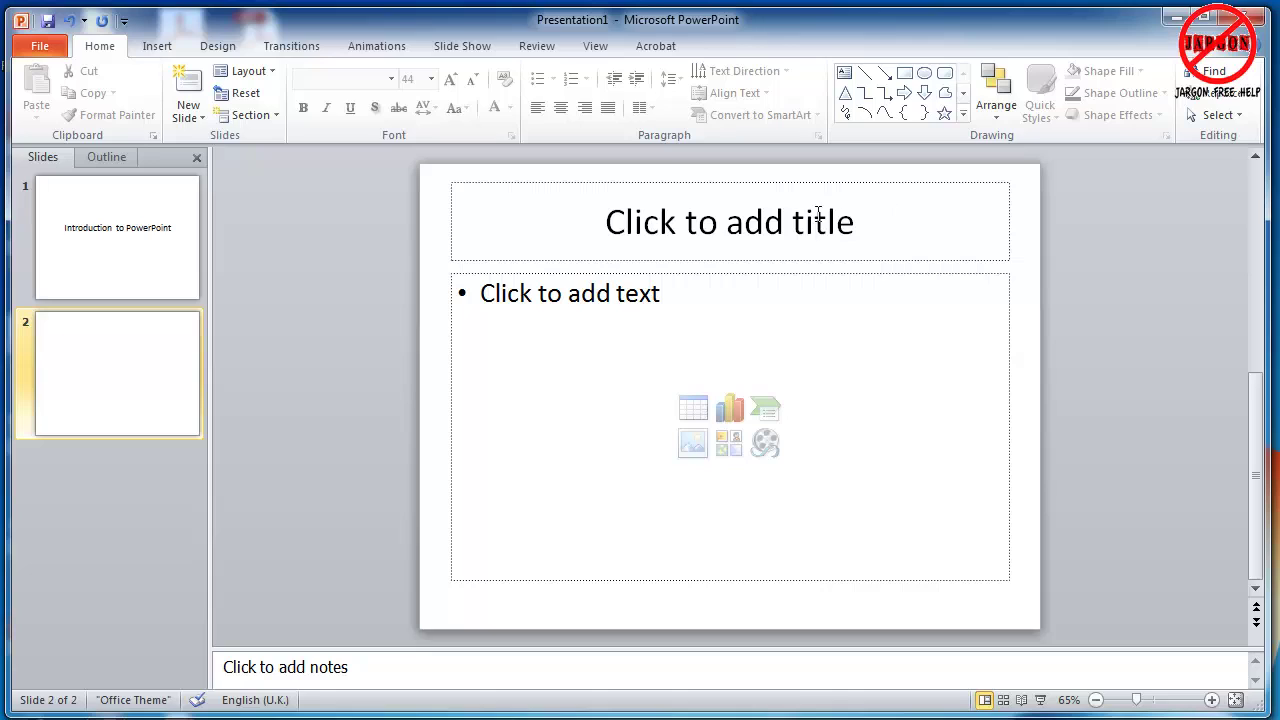
left_click(752, 225)
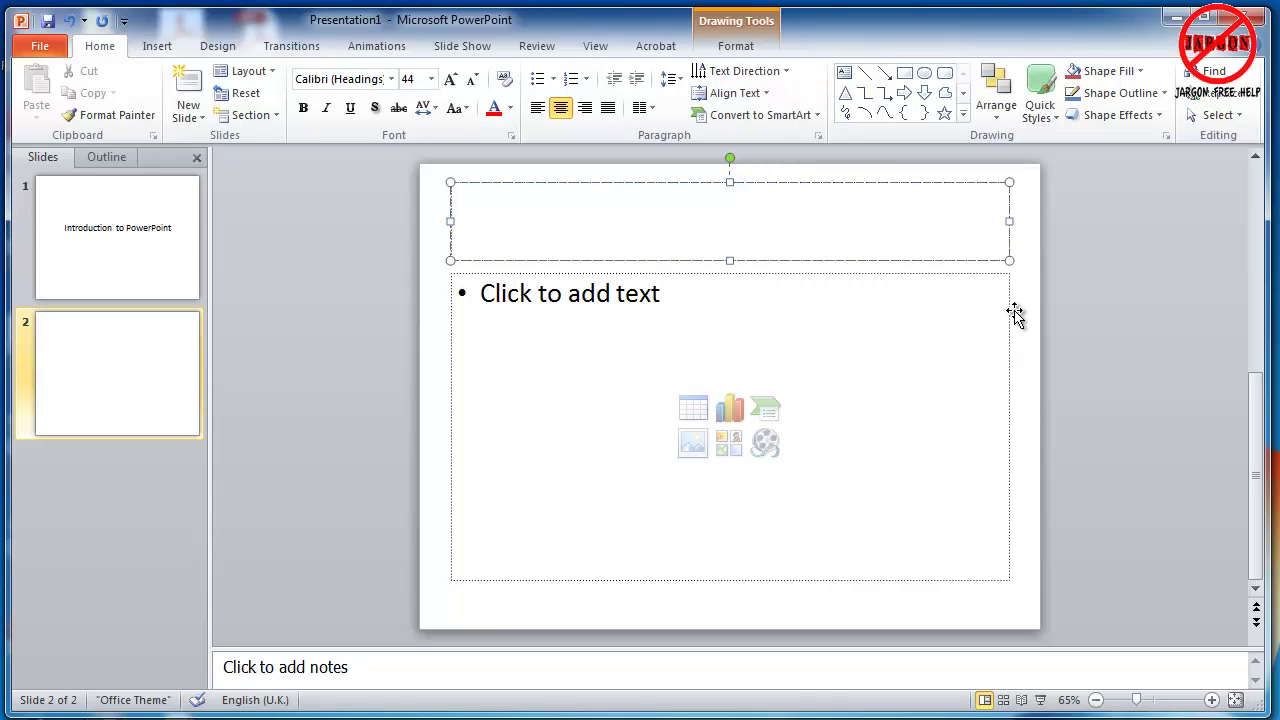
type("What doe")
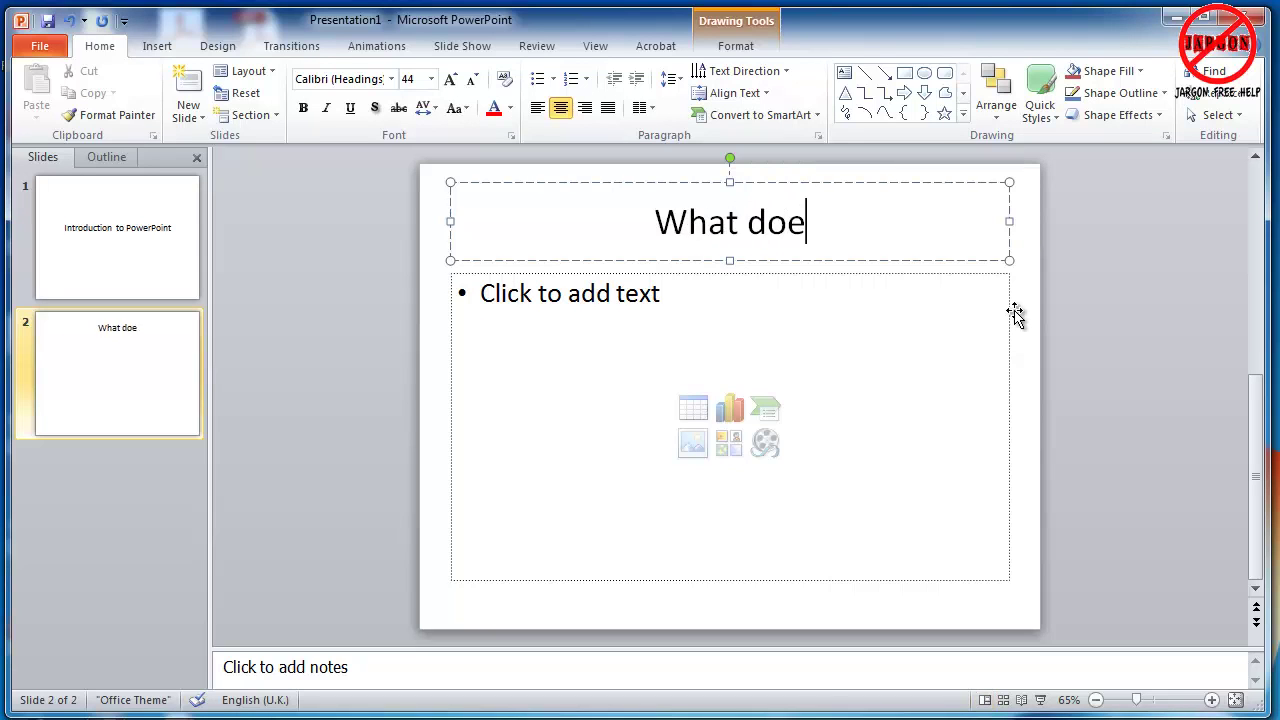
type("s poer")
key("BackSpace")
key("BackSpace")
key("BackSpace")
key("BackSpace")
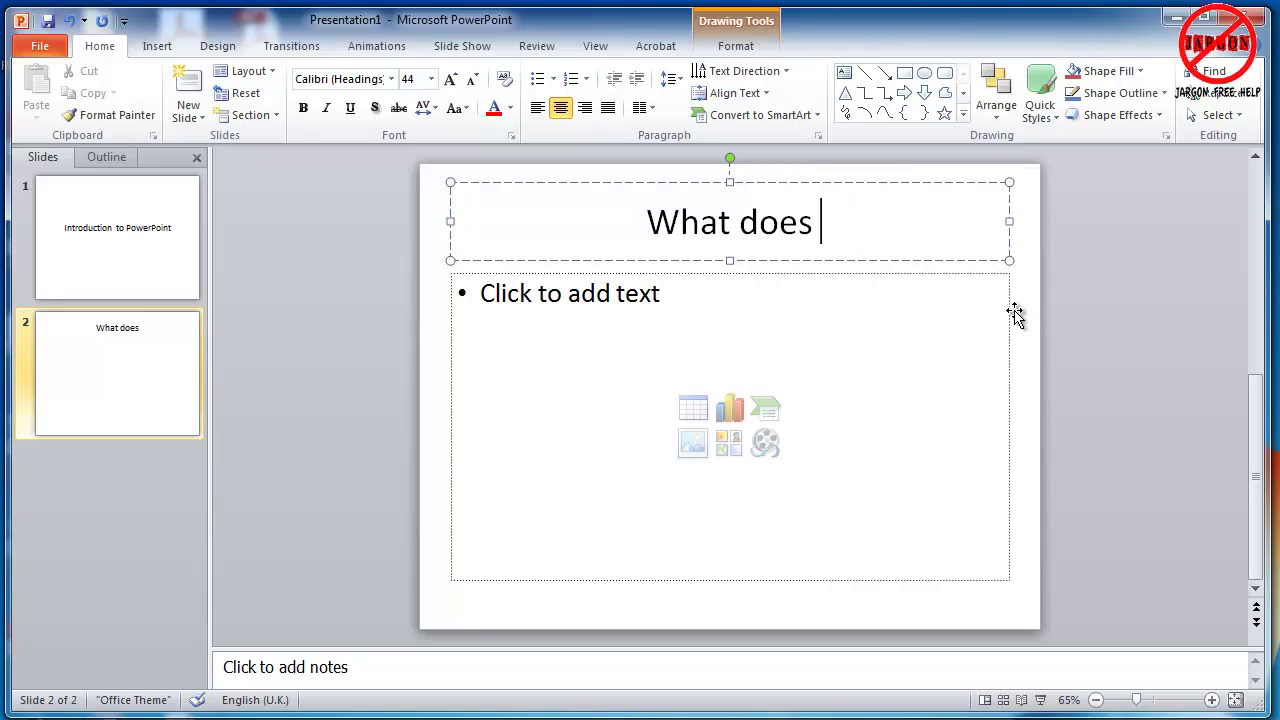
type("PowerPoitn")
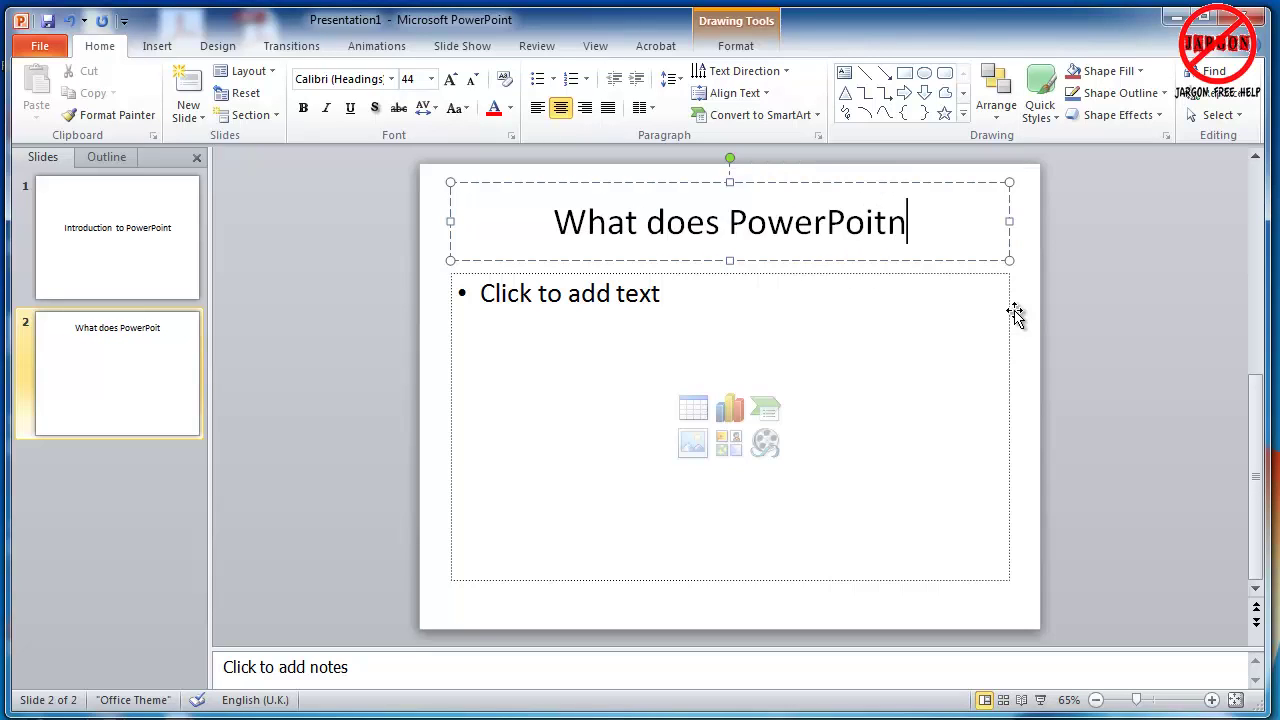
key("BackSpace")
key("BackSpace")
type("nt Do")
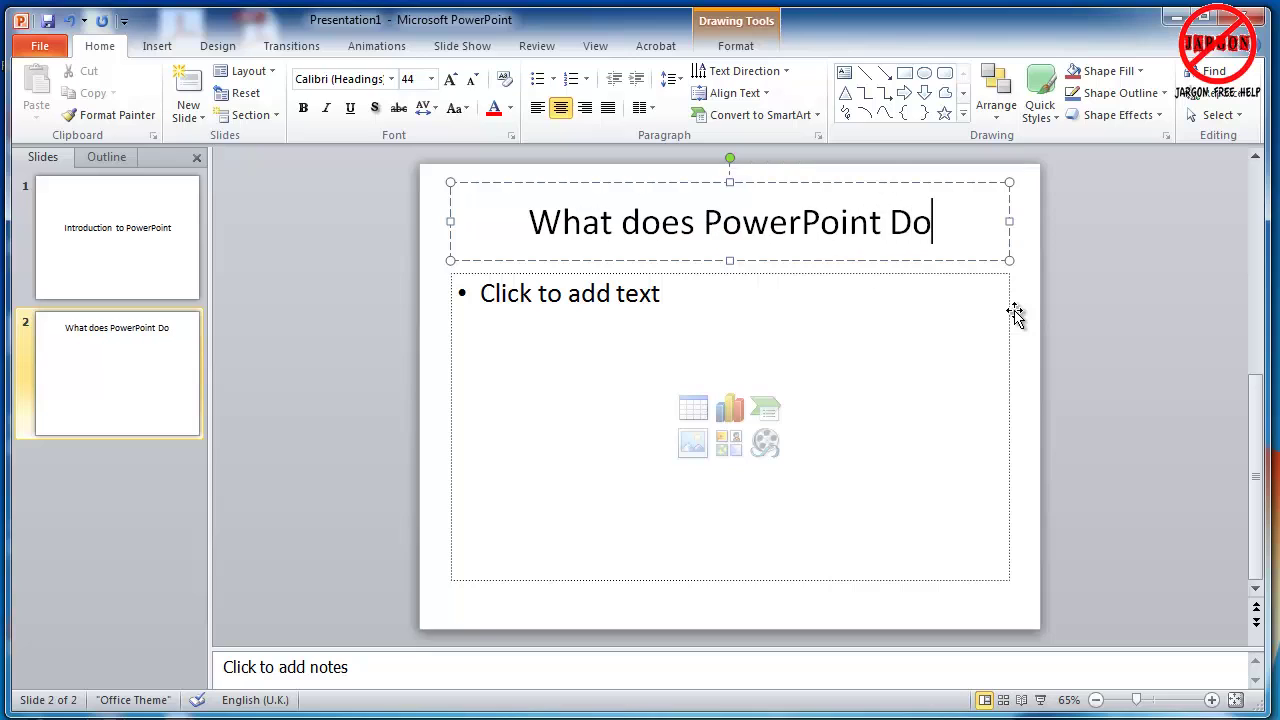
type("?")
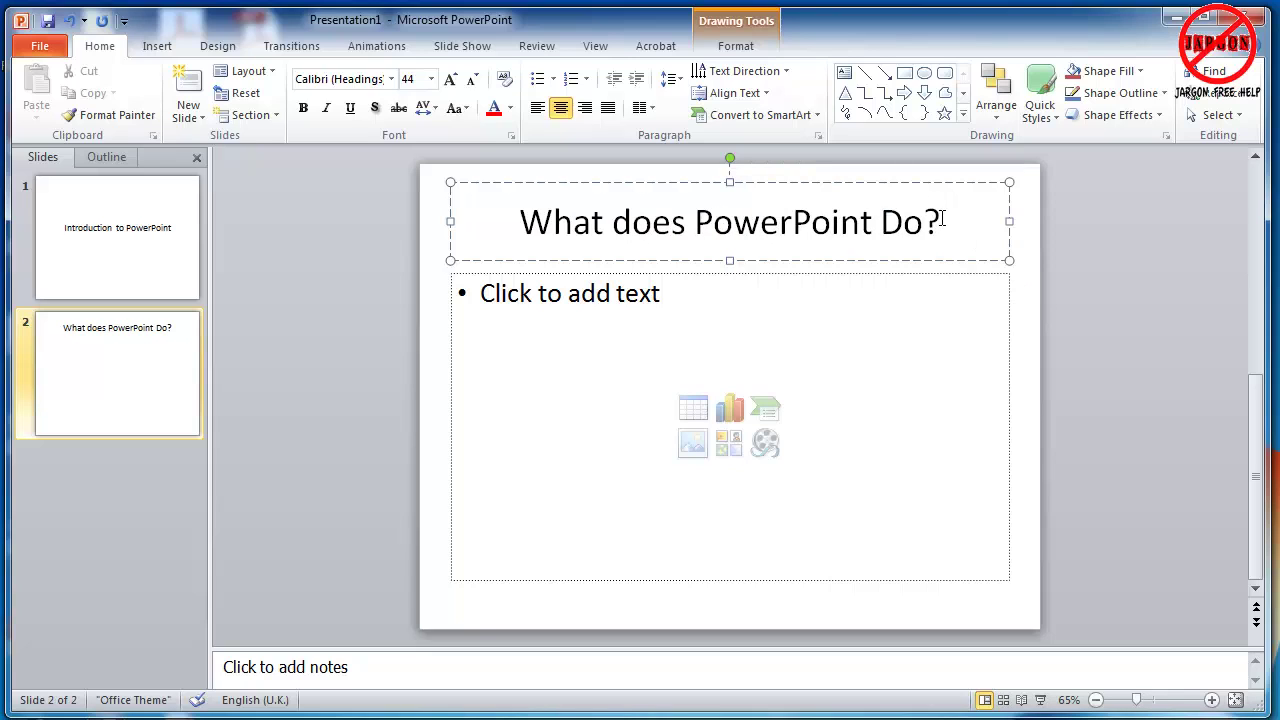
Make the slide 2 title bold at 48 points
left_click_drag(942, 220, 550, 236)
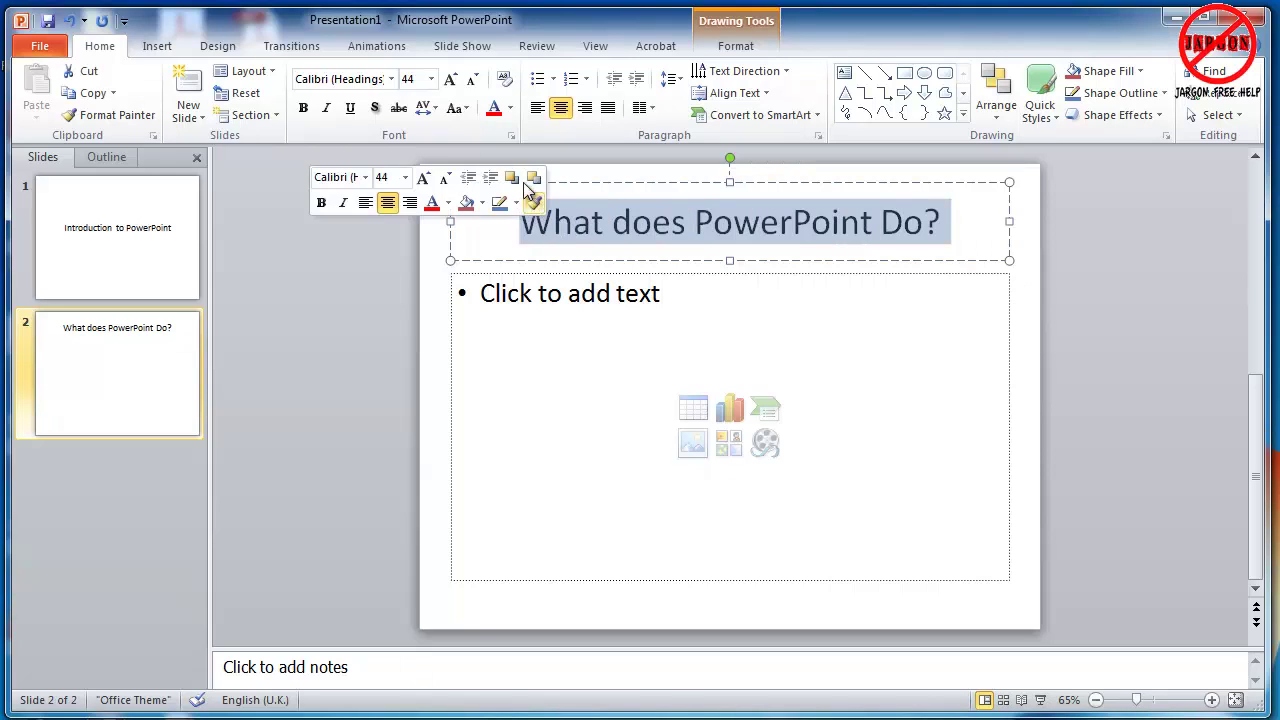
left_click(431, 78)
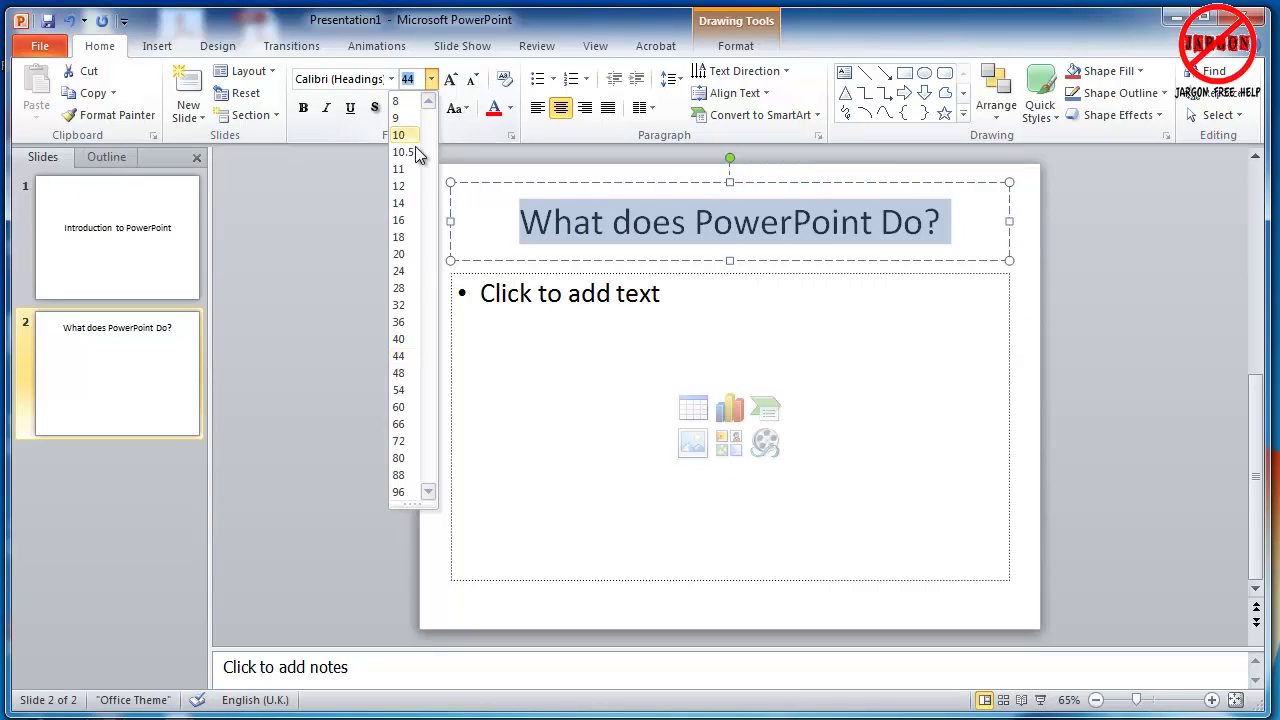
left_click(405, 374)
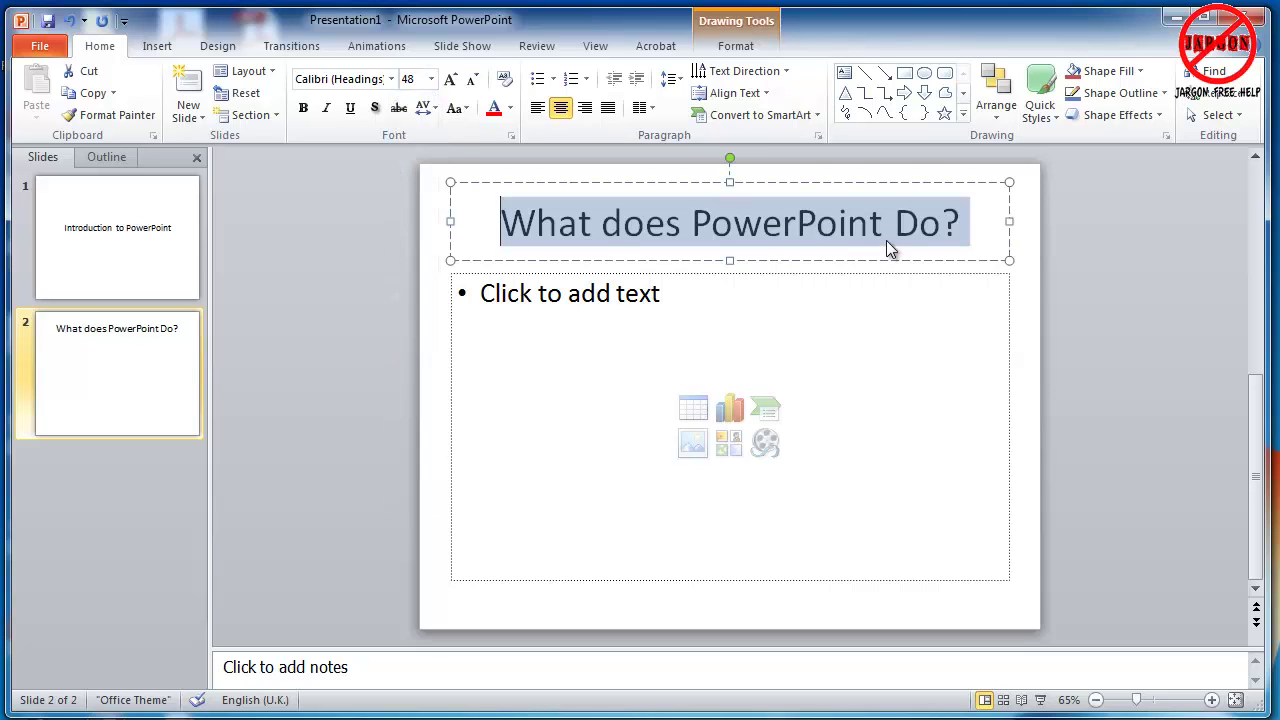
left_click(303, 108)
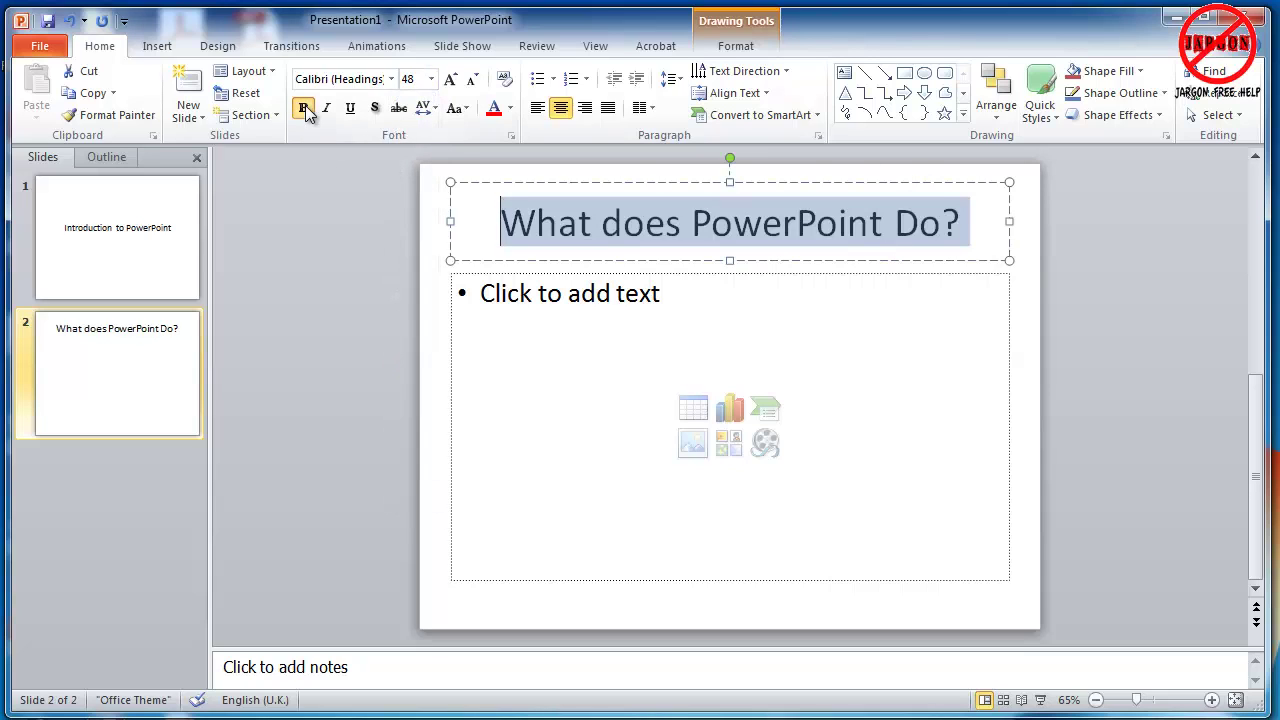
left_click(920, 300)
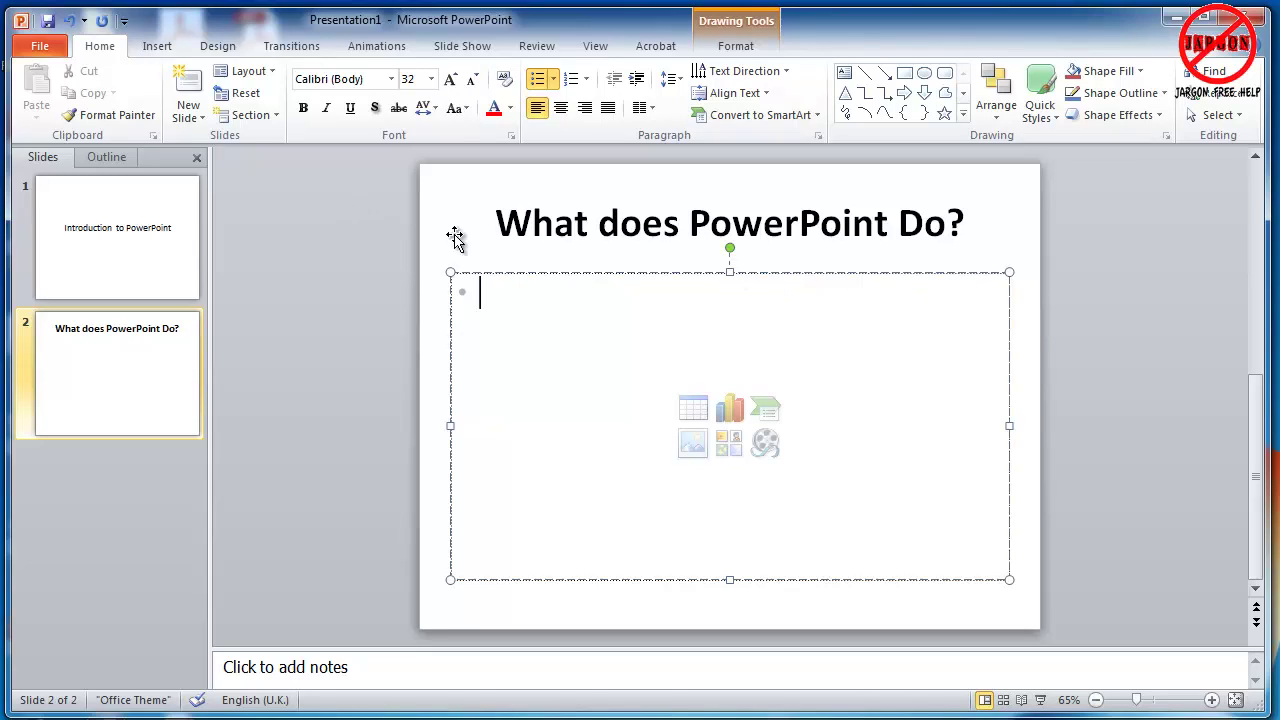
left_click(1131, 236)
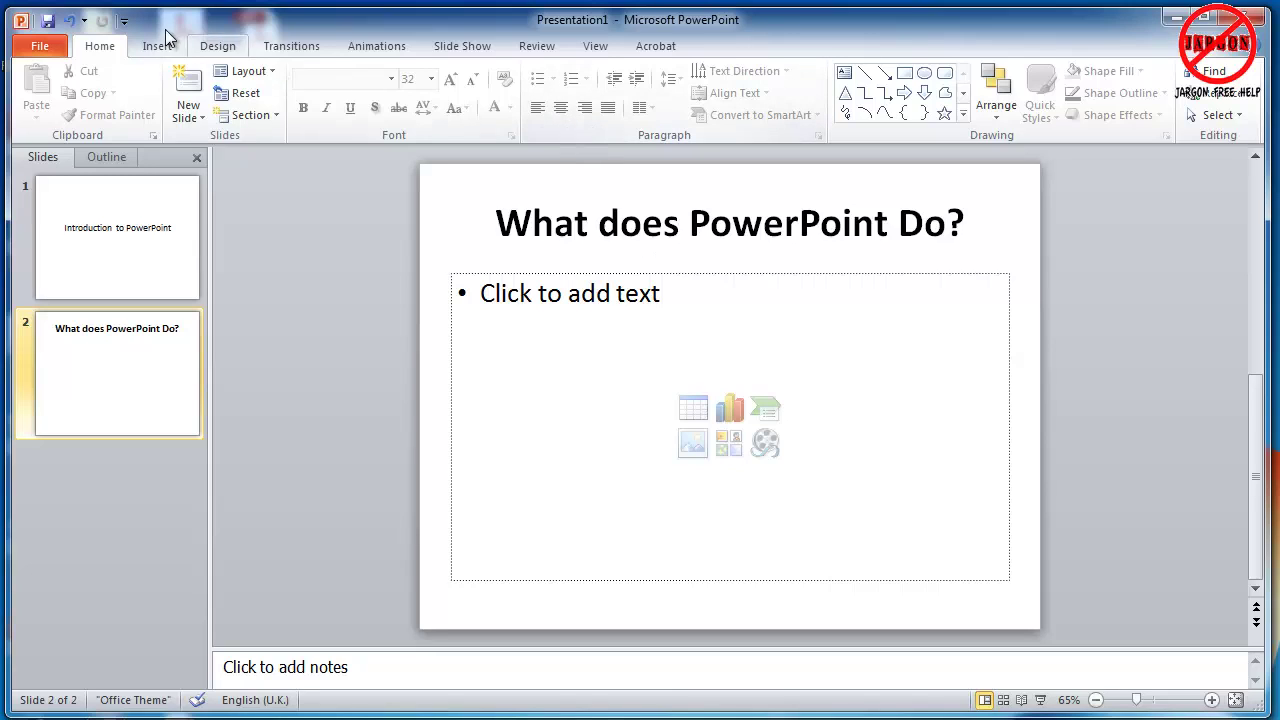
Preview the Adjacency, Apex, Flow, Essential and Equity themes on the slides
left_click(212, 47)
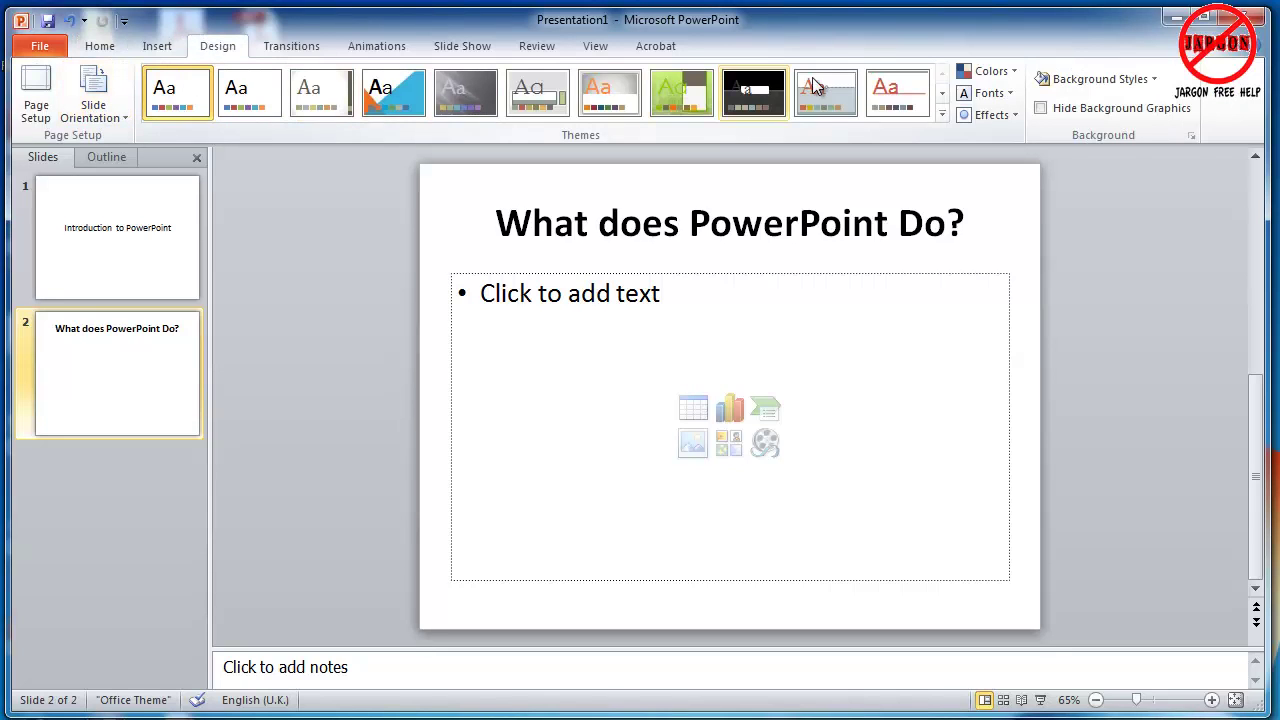
left_click(332, 94)
left_click(397, 106)
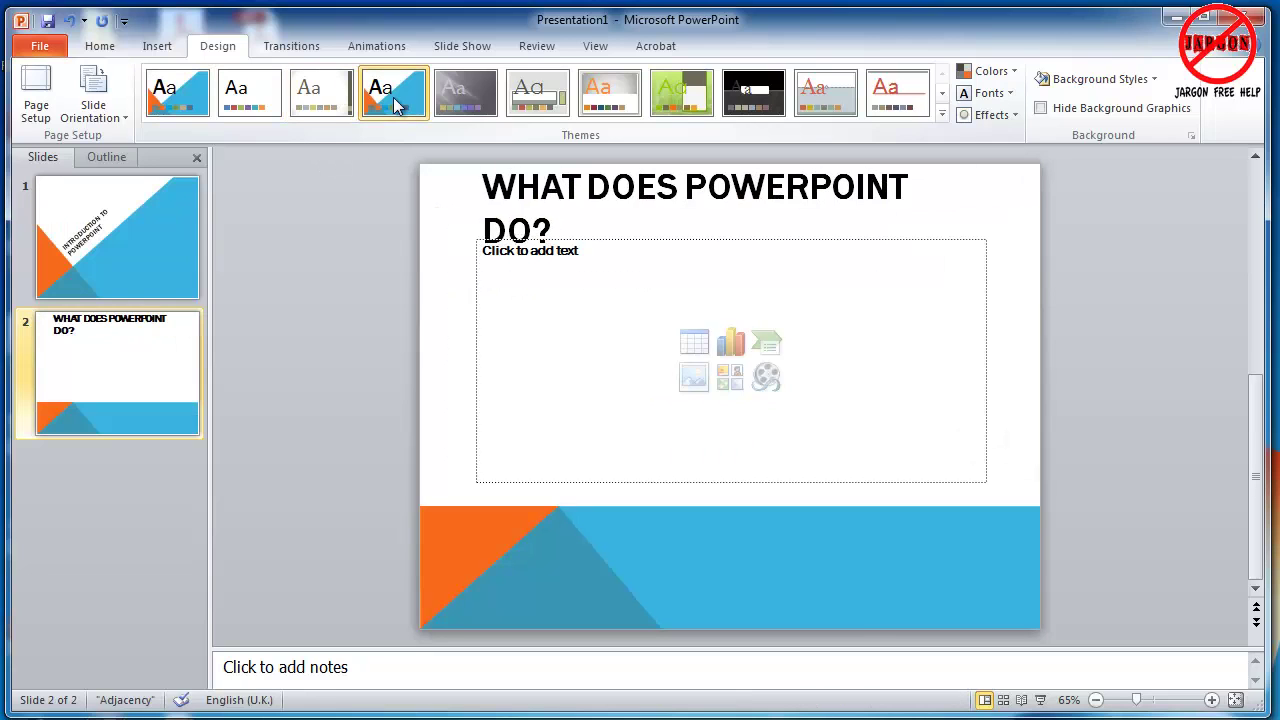
left_click(468, 97)
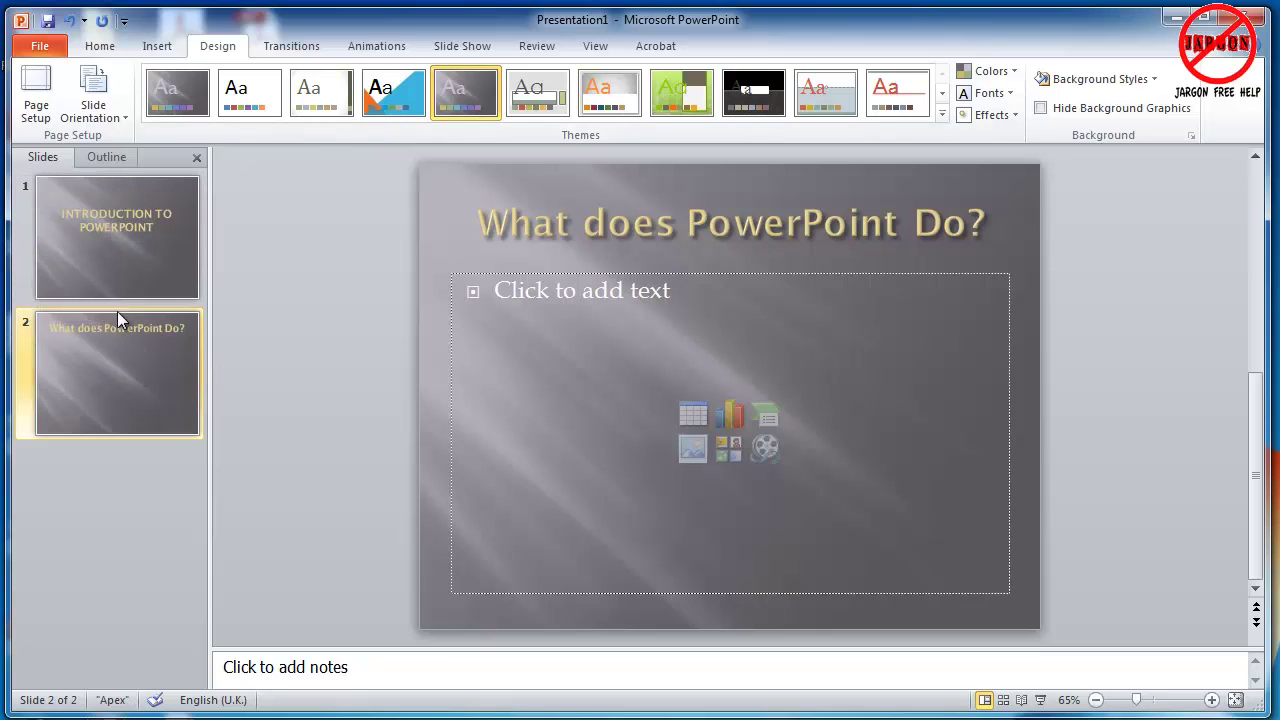
left_click(99, 235)
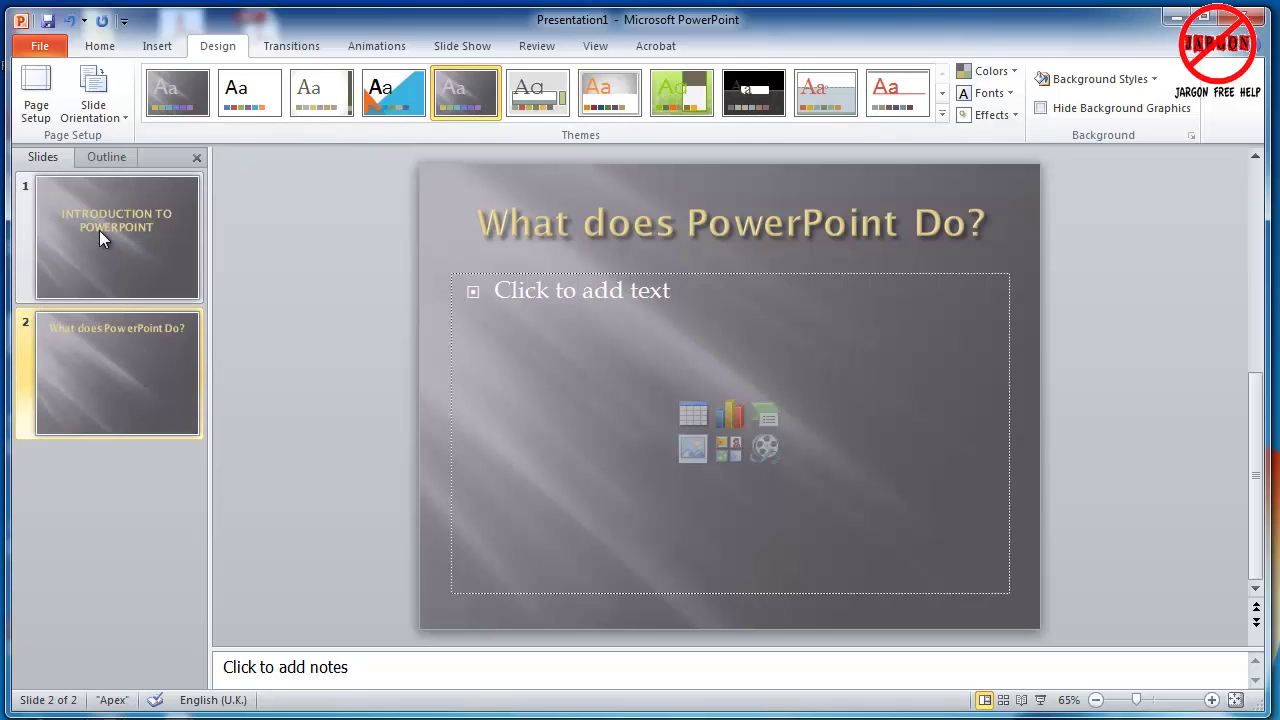
left_click(110, 344)
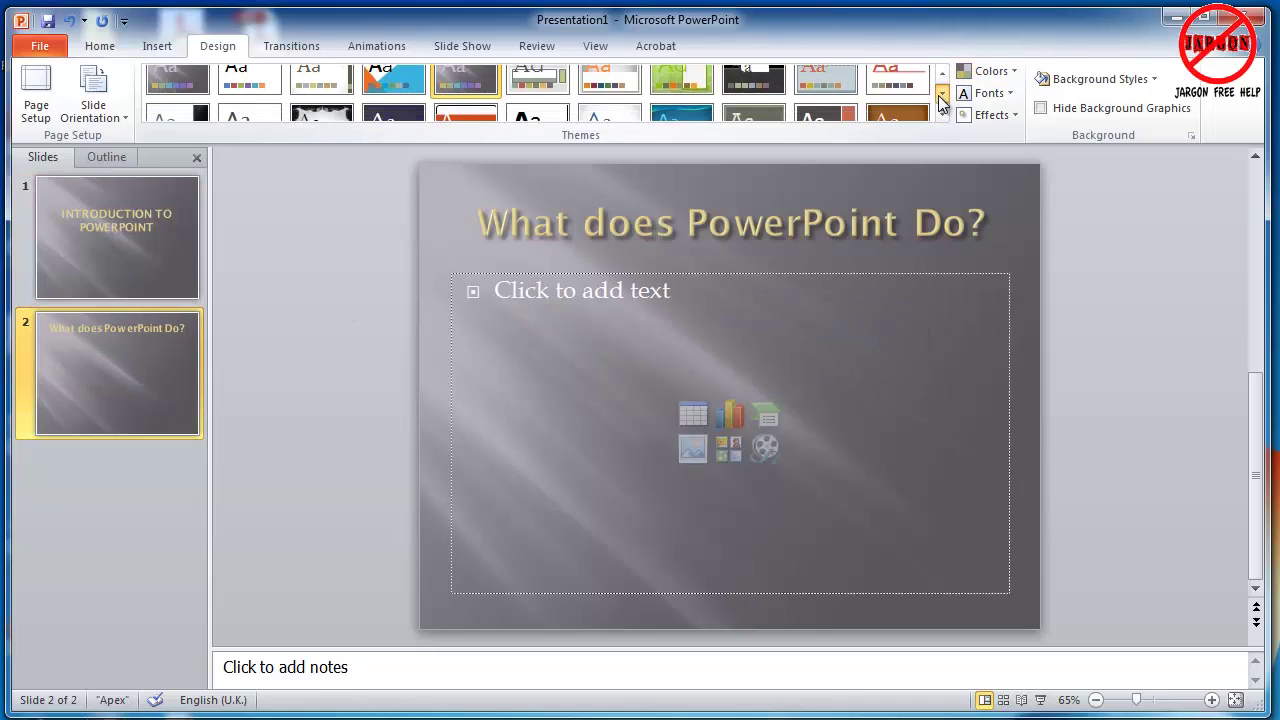
left_click(609, 92)
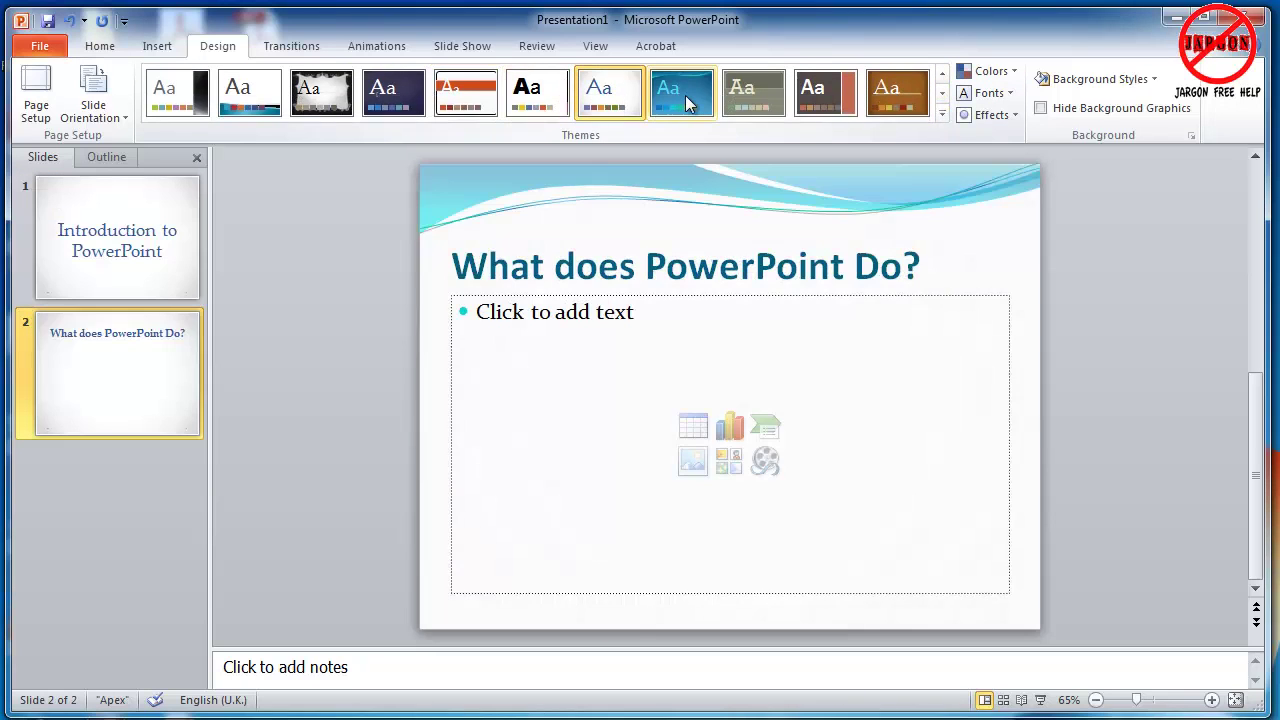
left_click(685, 95)
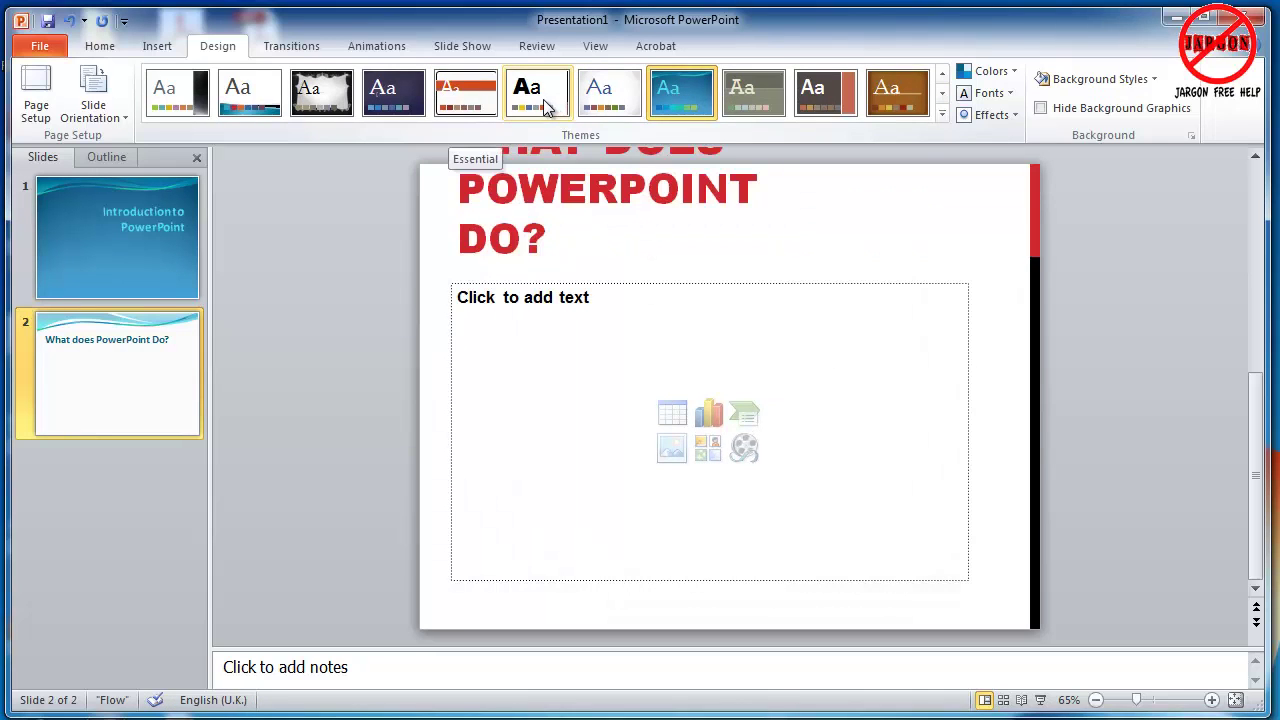
left_click(543, 99)
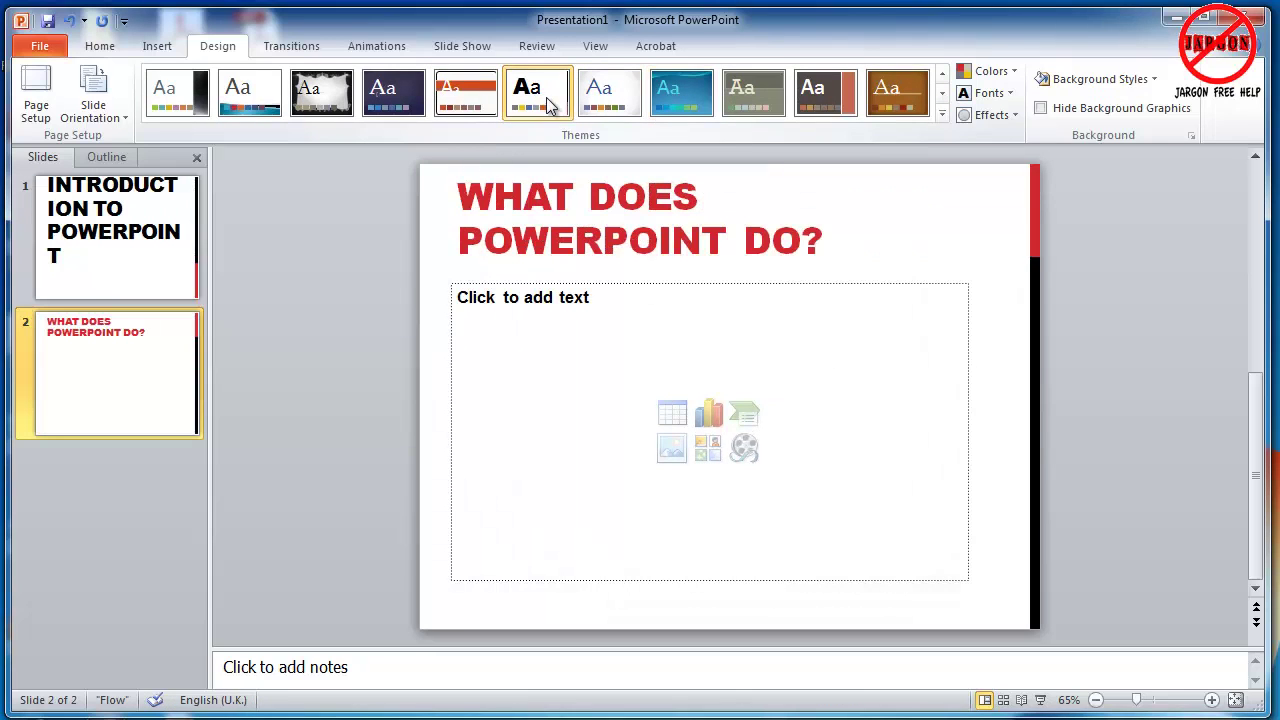
left_click(476, 117)
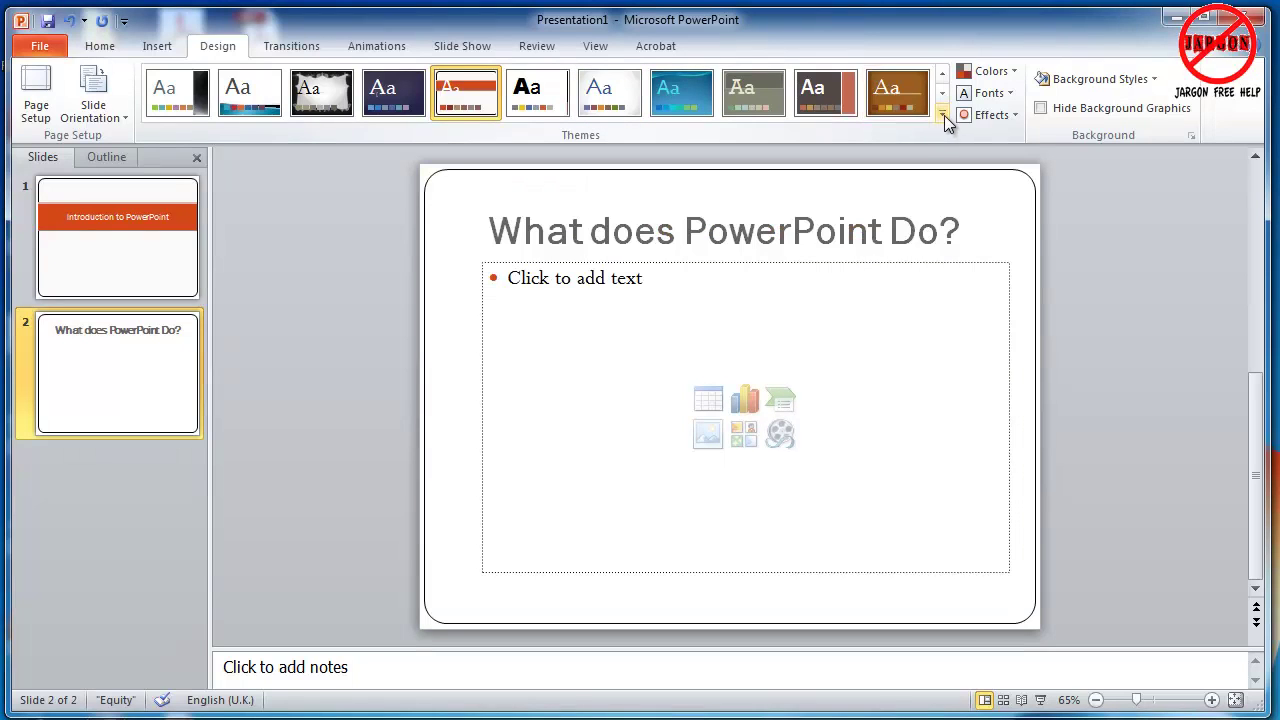
Apply the Oriel theme from the full themes gallery
left_click(943, 115)
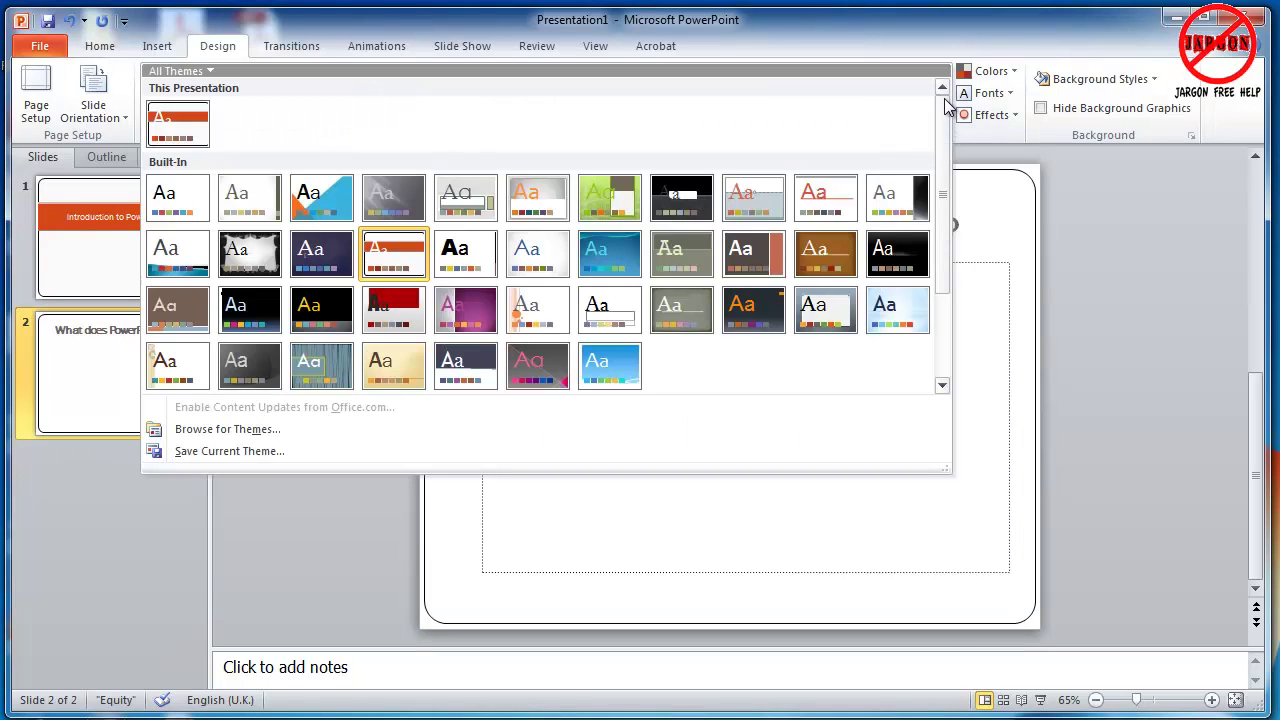
left_click(1035, 136)
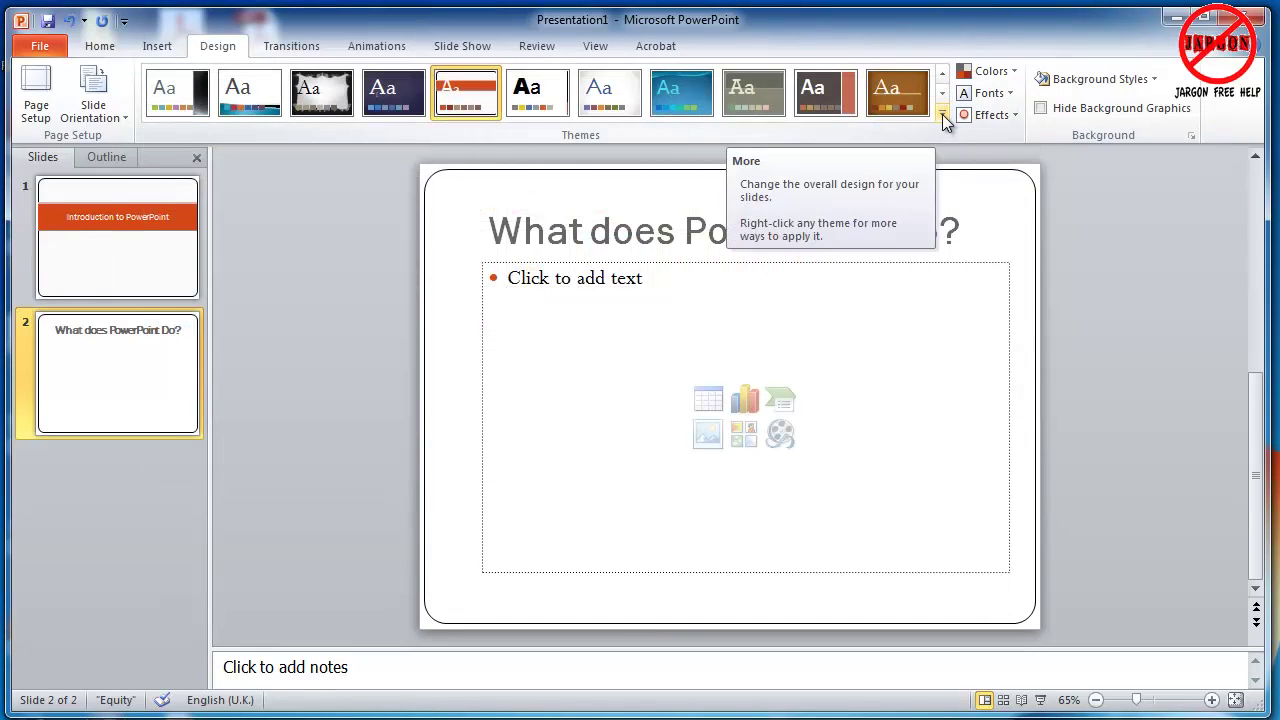
left_click(942, 114)
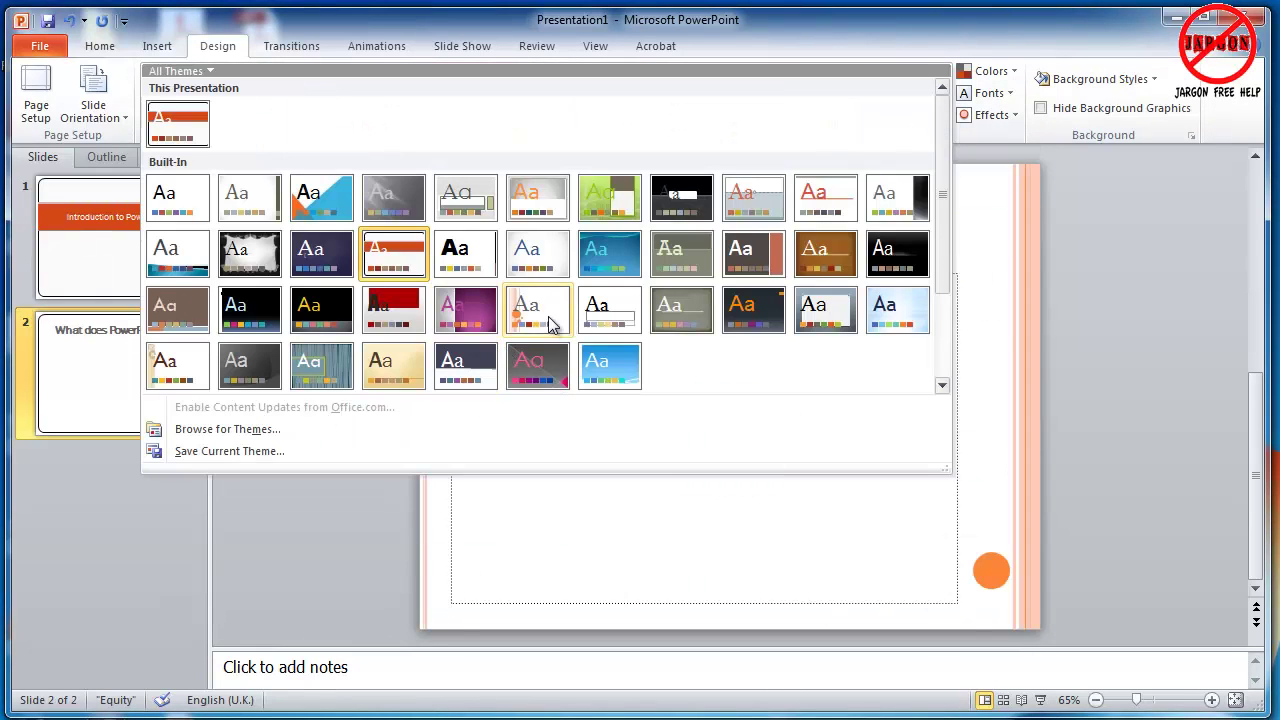
left_click(548, 316)
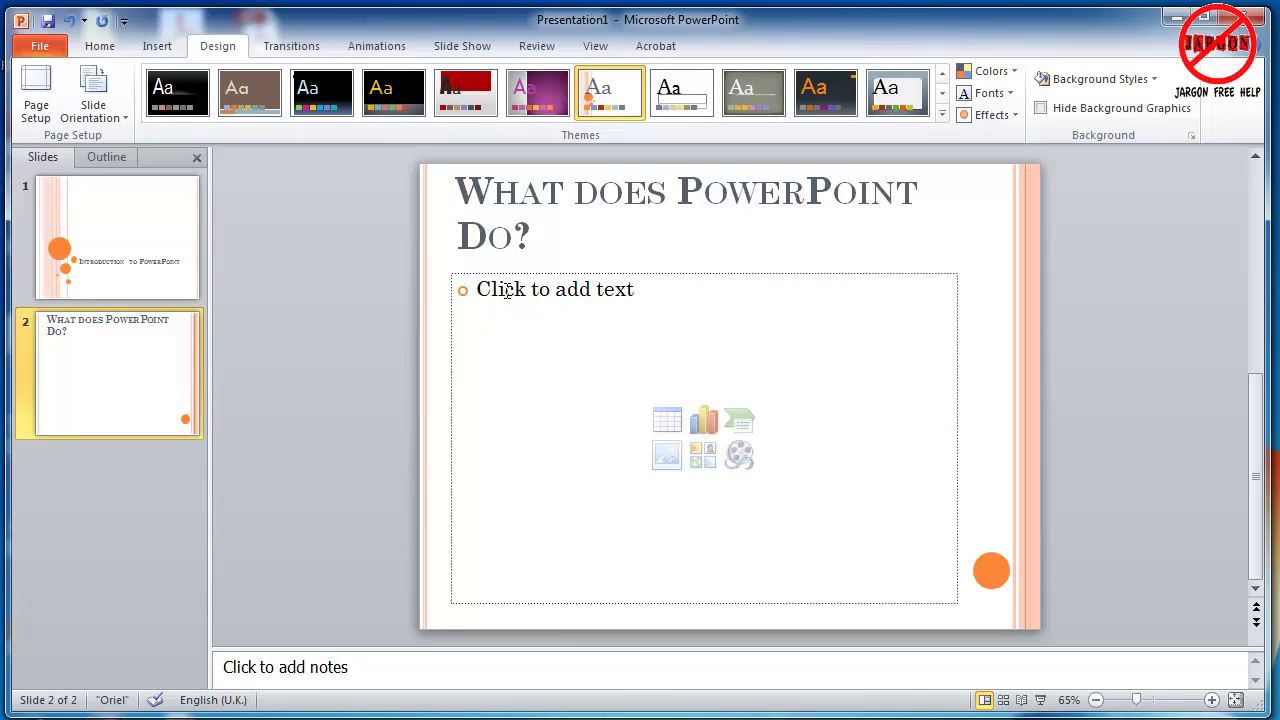
Fill slide 2's bullets with 'Makes Slides', 'Project them' and 'Message across'
left_click(489, 296)
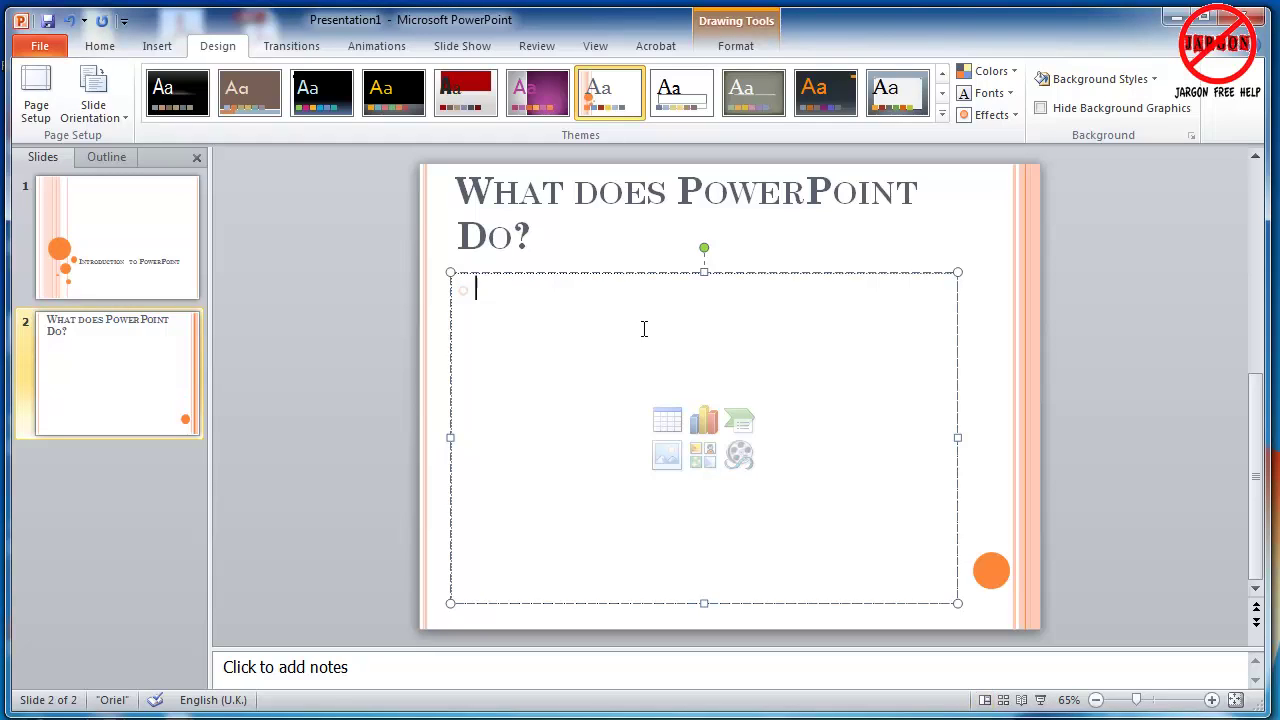
type("Makes Slides ")
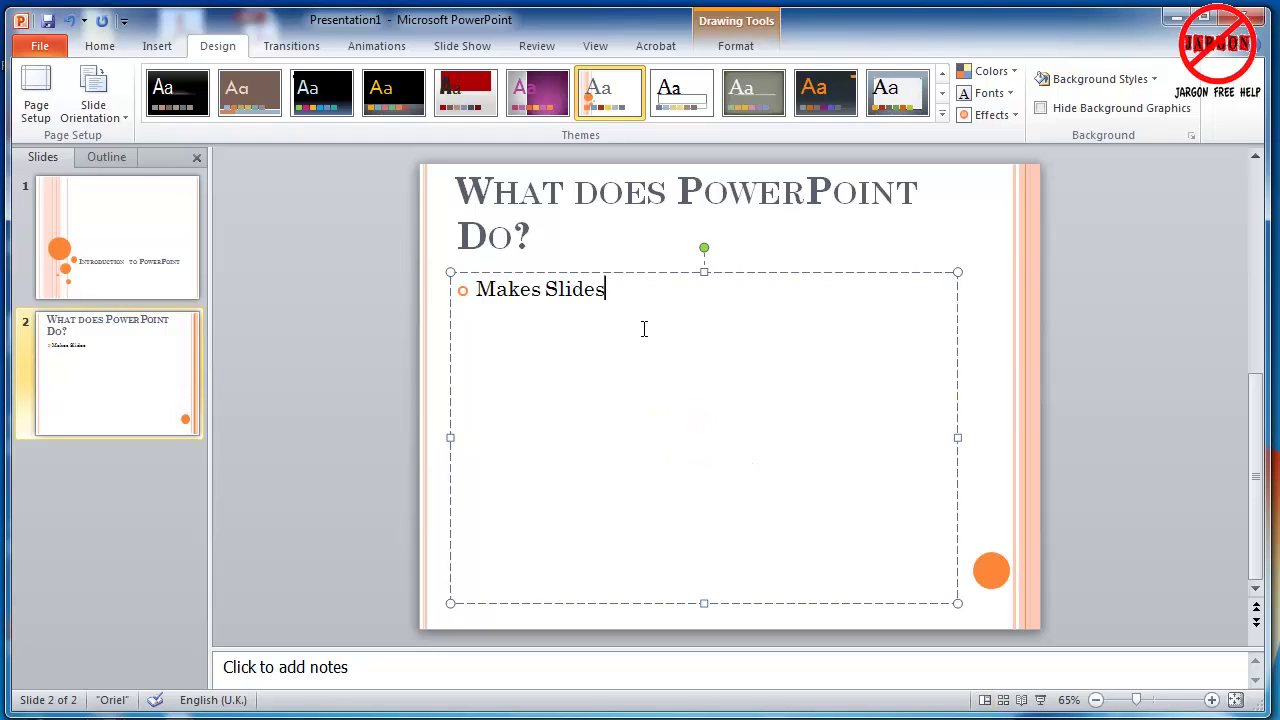
type("Project them")
key("Return")
type("Message")
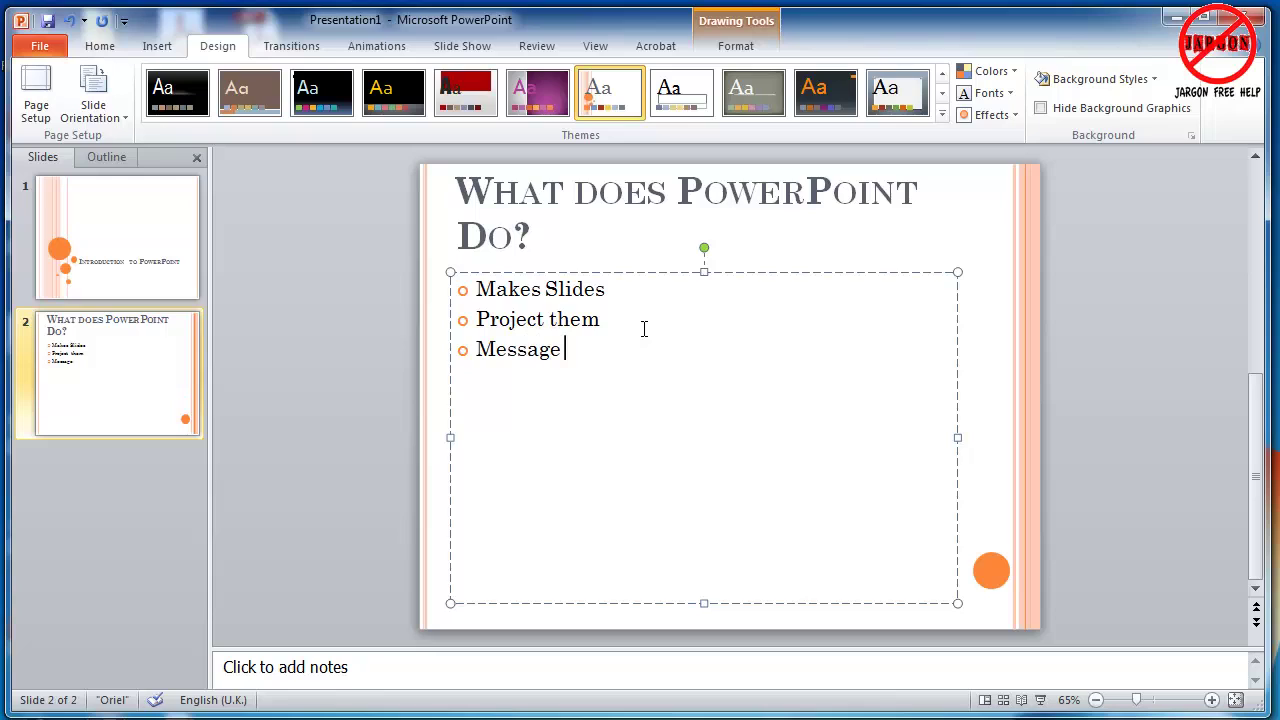
type(" across")
left_click(112, 240)
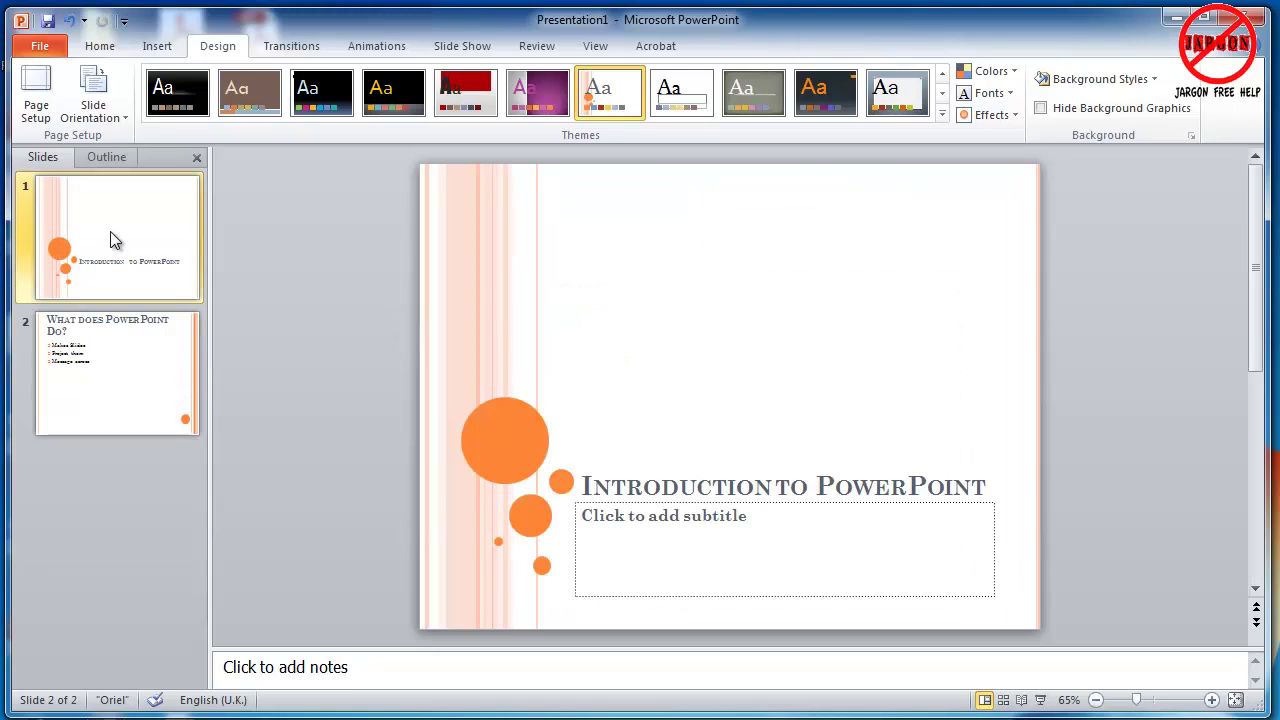
left_click(139, 386)
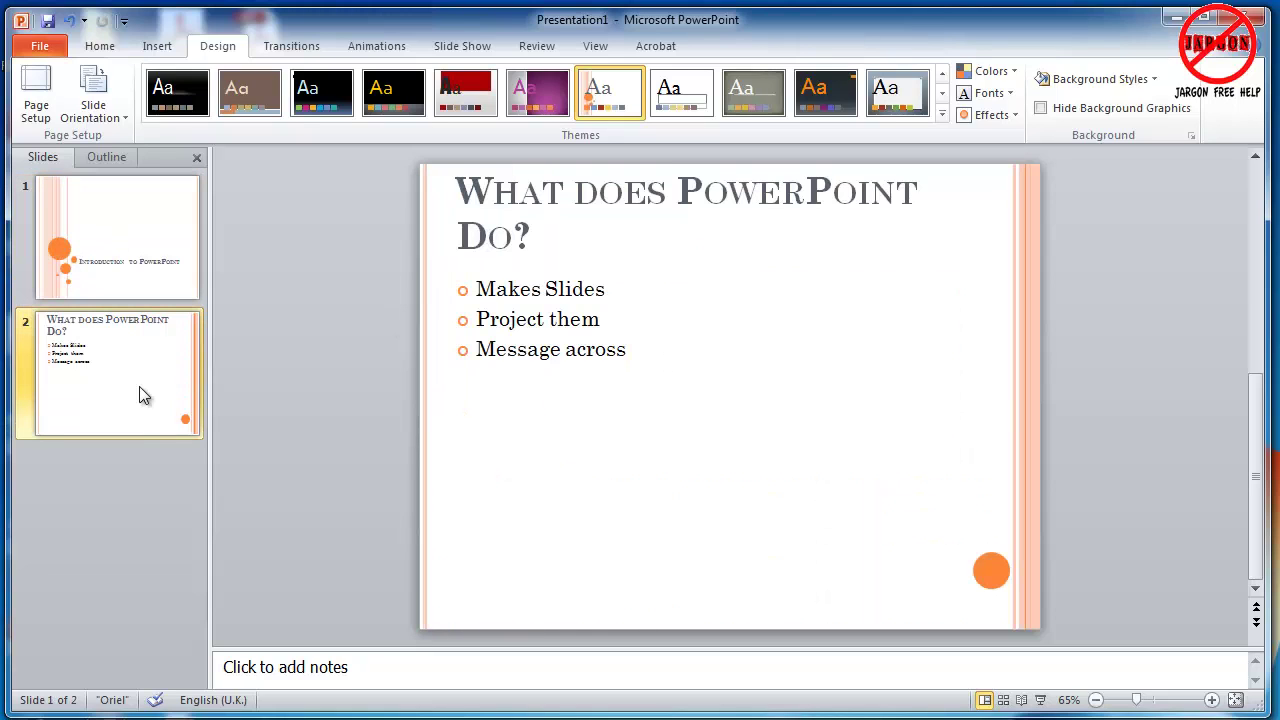
left_click(108, 50)
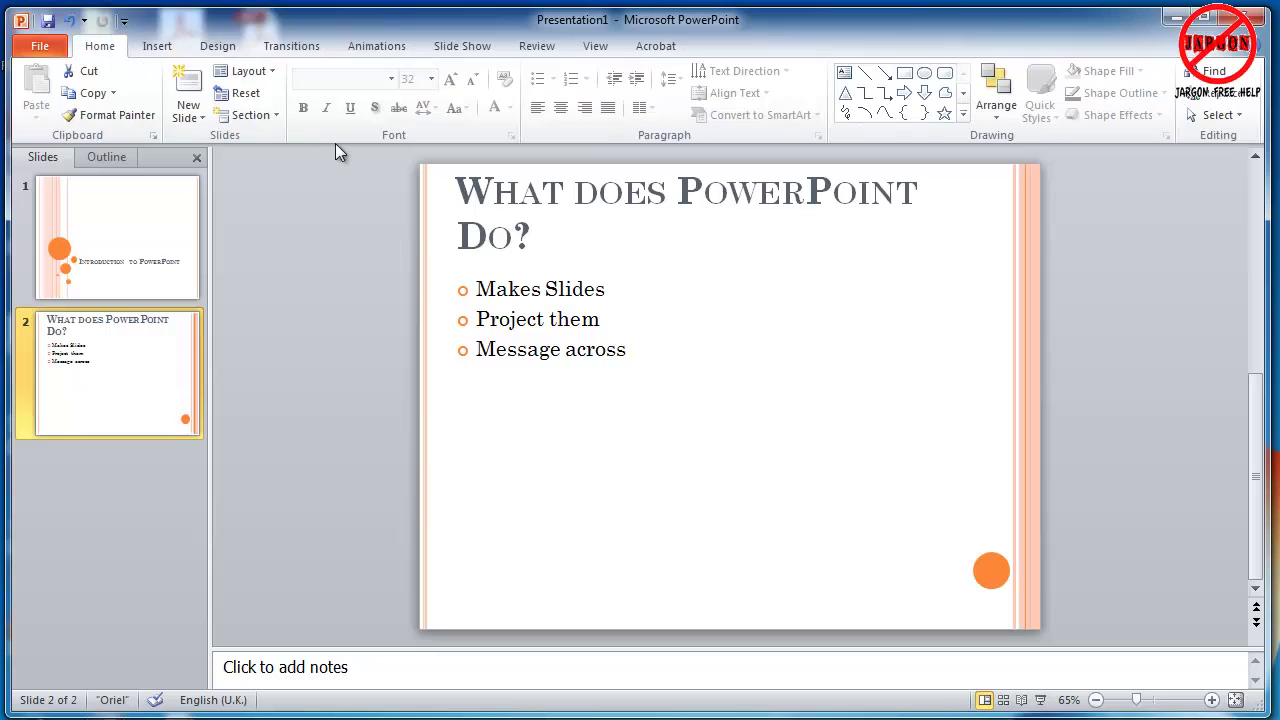
Add a new third slide and type 'Picture here' as its title
left_click(187, 80)
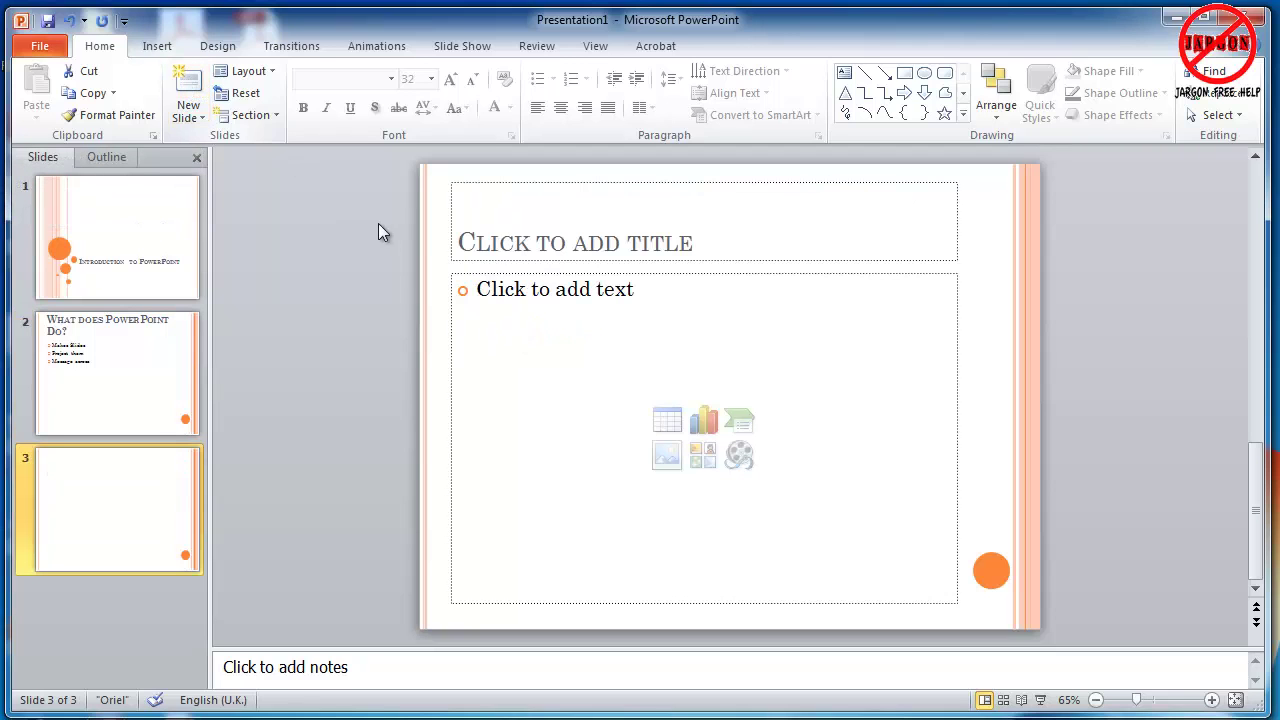
left_click(577, 249)
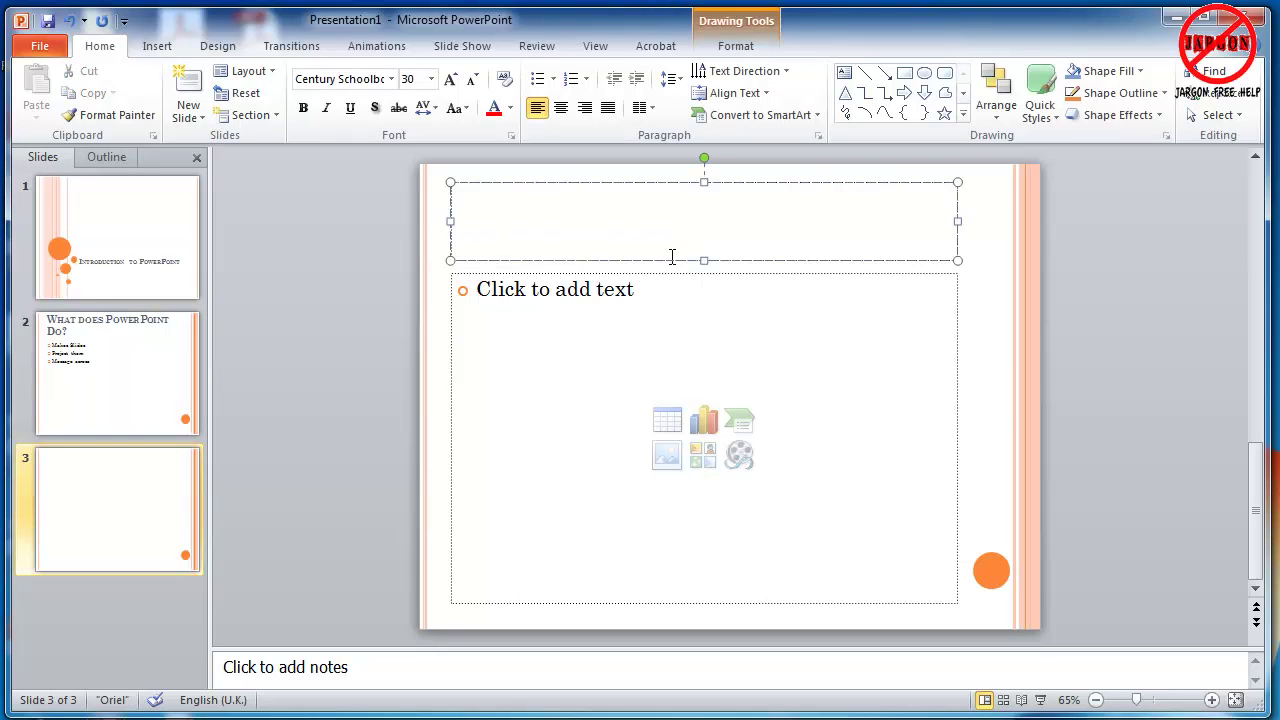
type("Picture here")
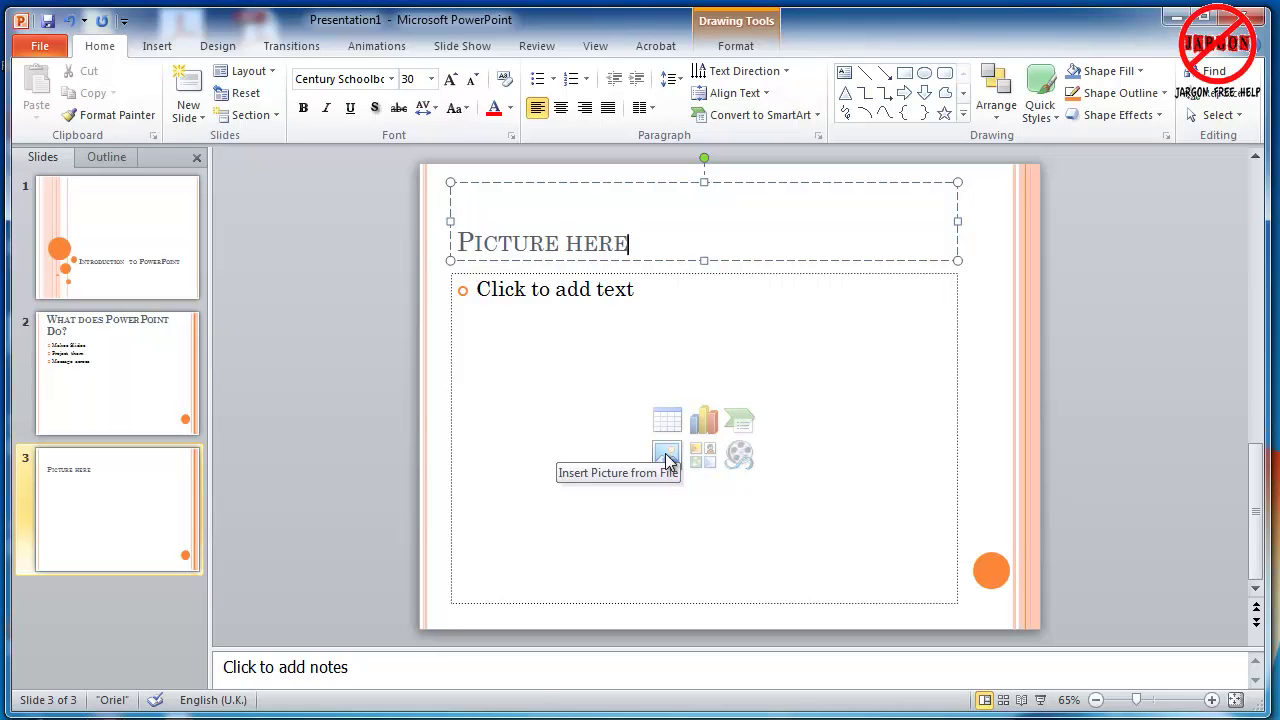
Insert desktop.jpg on slide 3 and shrink it to about half size under the title
left_click(667, 458)
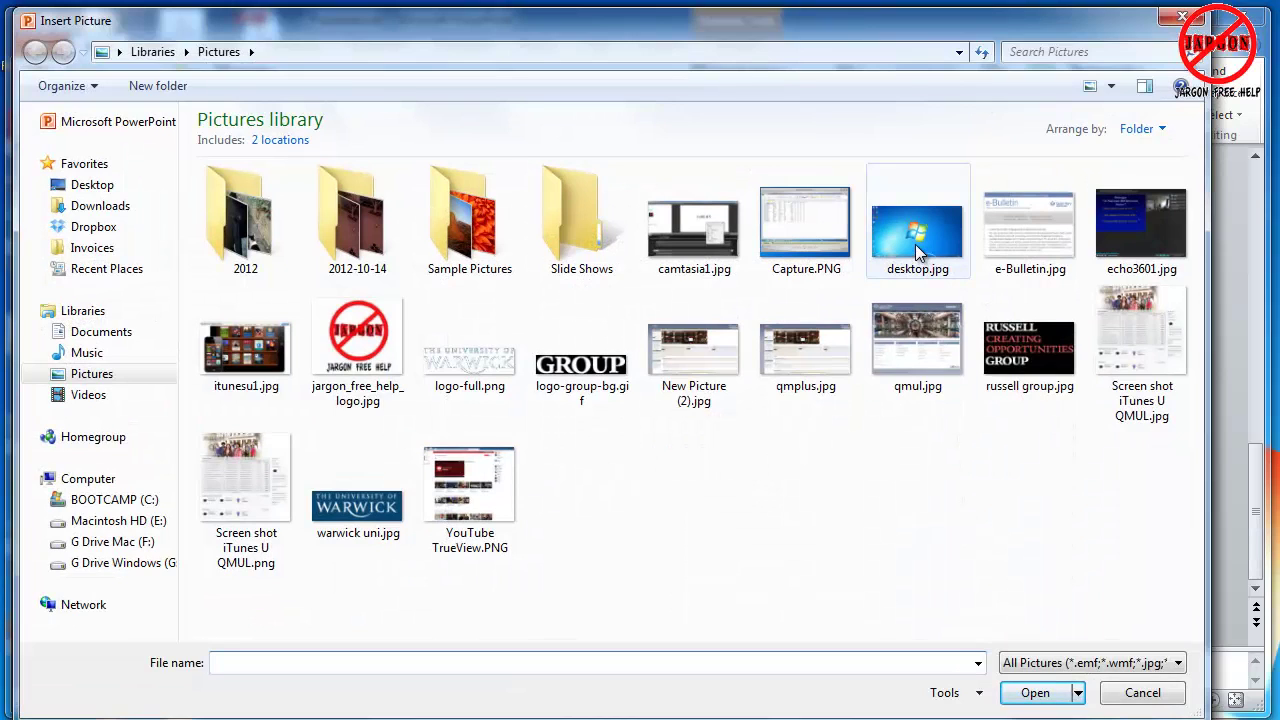
left_click(915, 244)
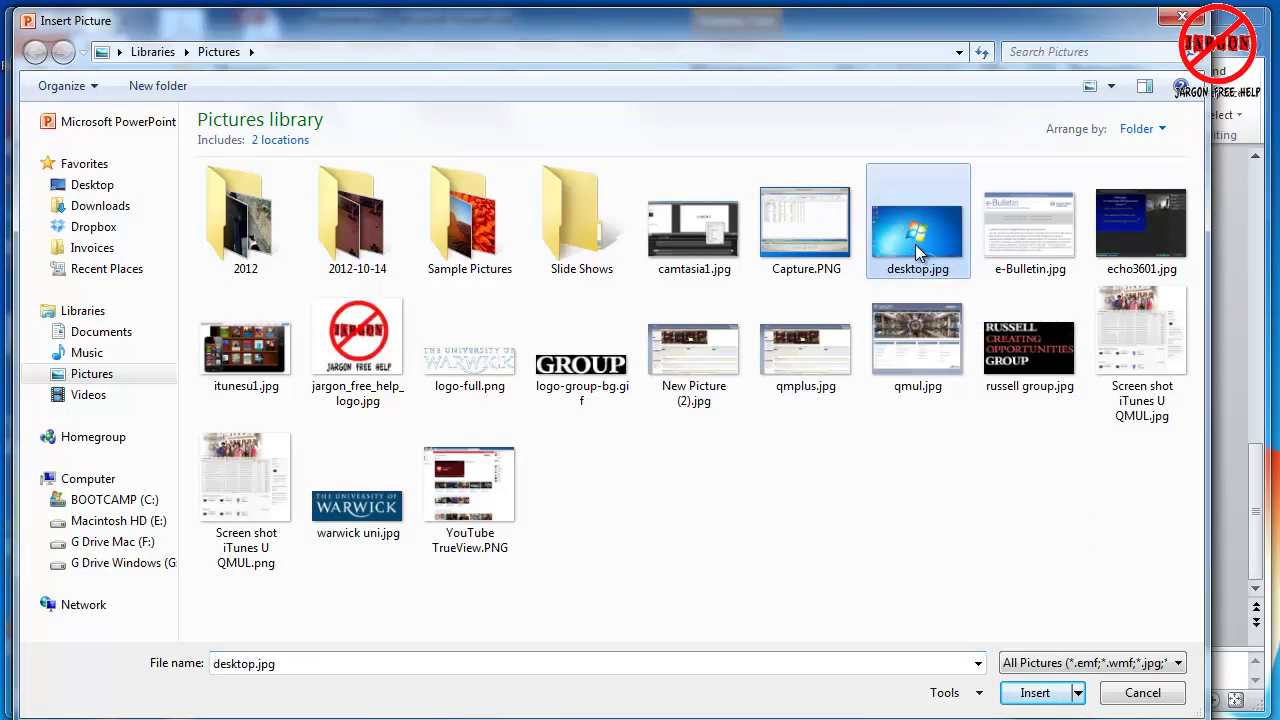
left_click(1035, 693)
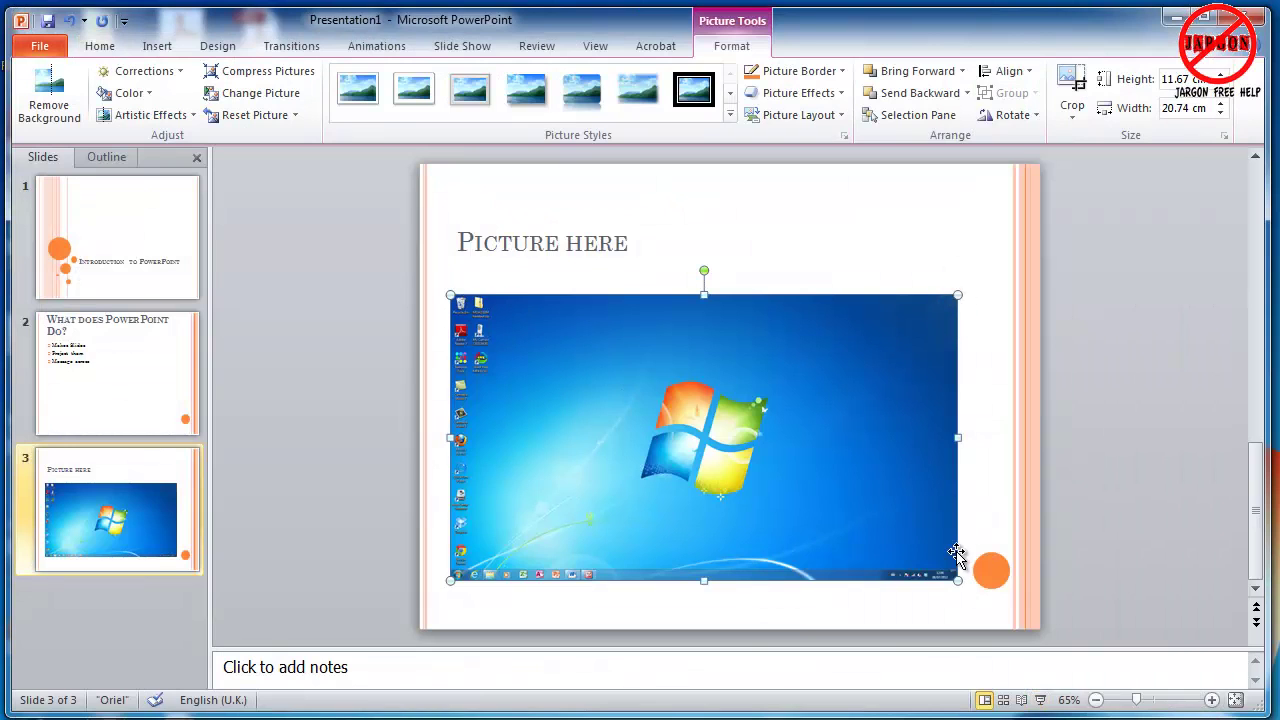
left_click_drag(957, 580, 706, 438)
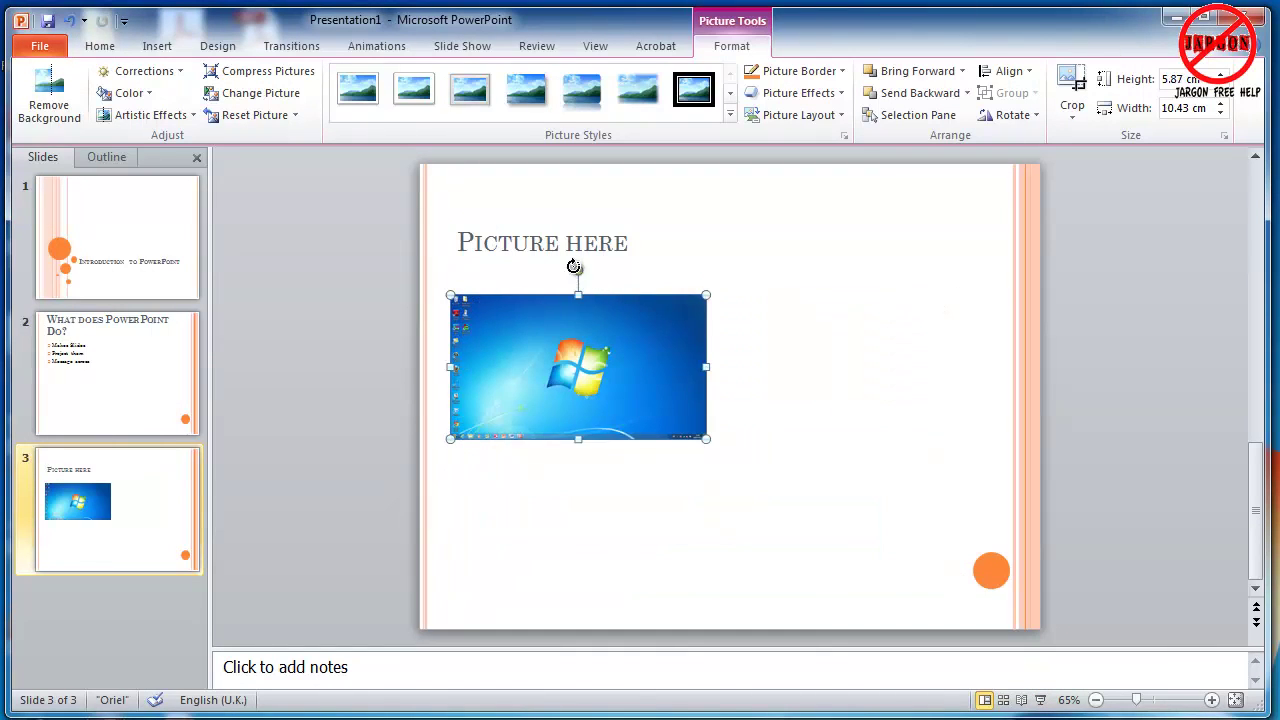
mouse_move(576, 268)
left_mouse_down()
mouse_move(674, 277)
mouse_move(565, 258)
mouse_move(537, 280)
mouse_move(576, 254)
left_mouse_up()
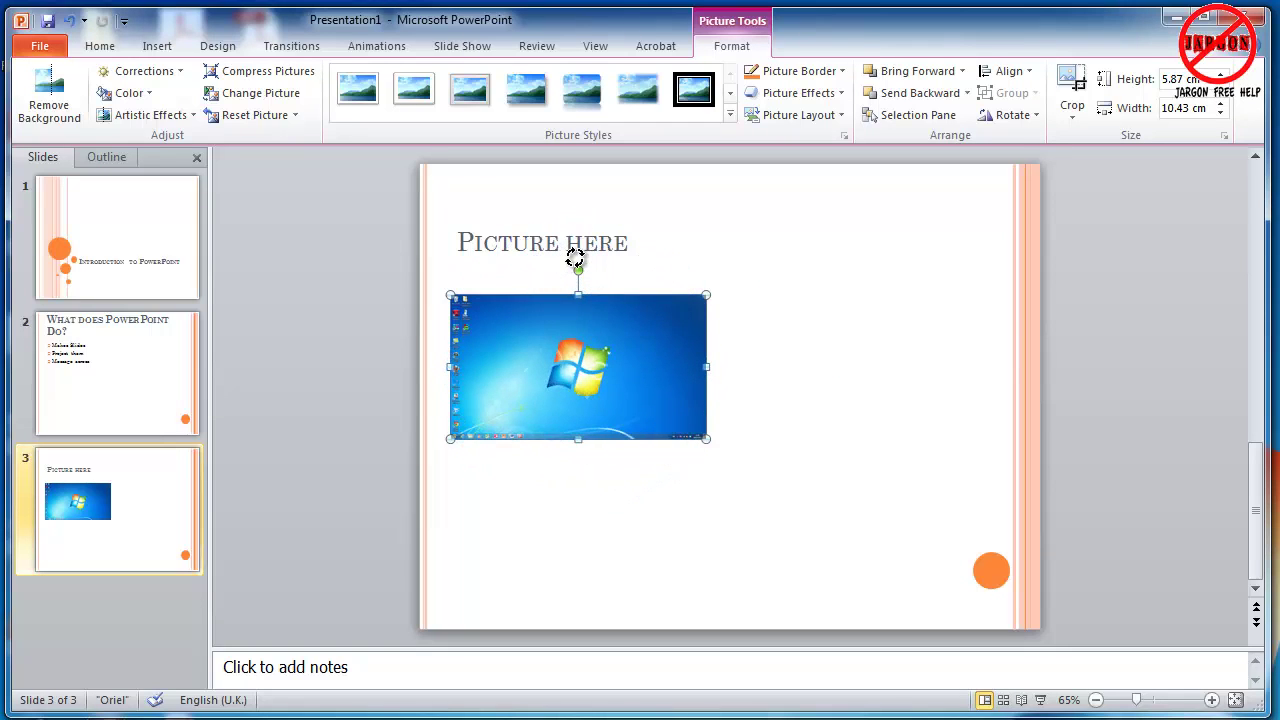
left_click(824, 453)
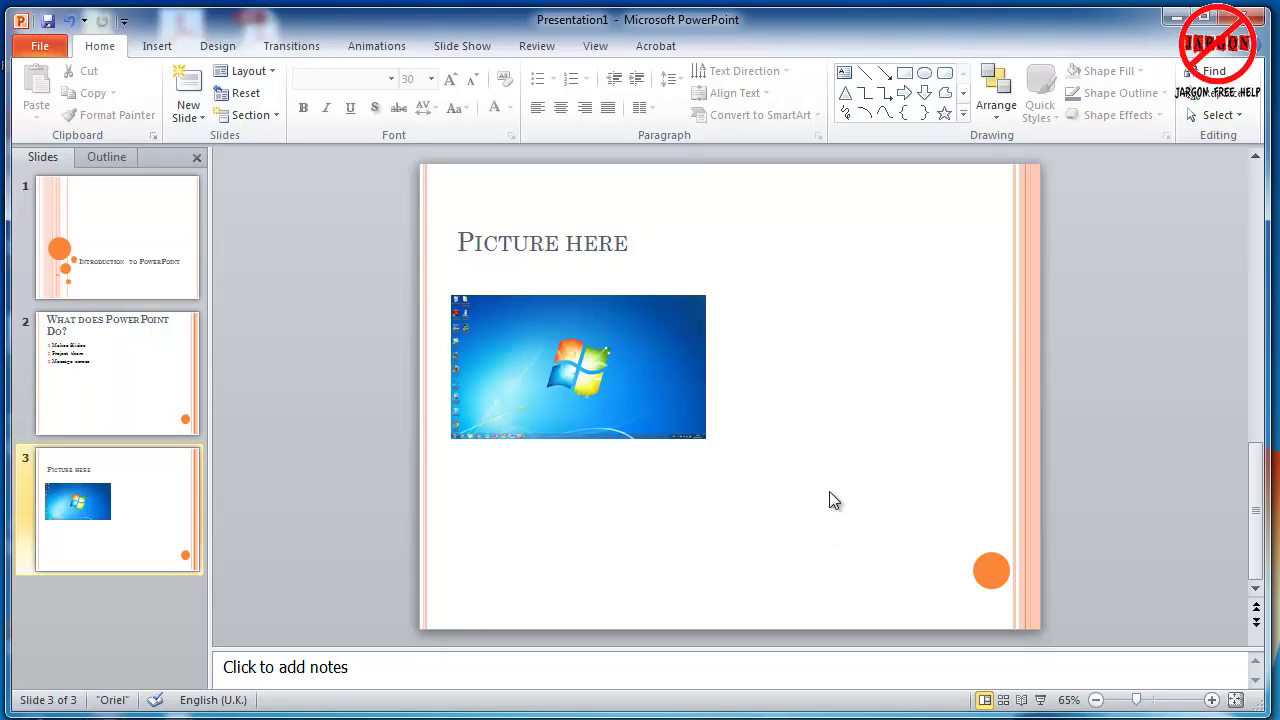
Insert camtasia1.jpg, shrink it small and move it to the slide's top right
left_click(157, 47)
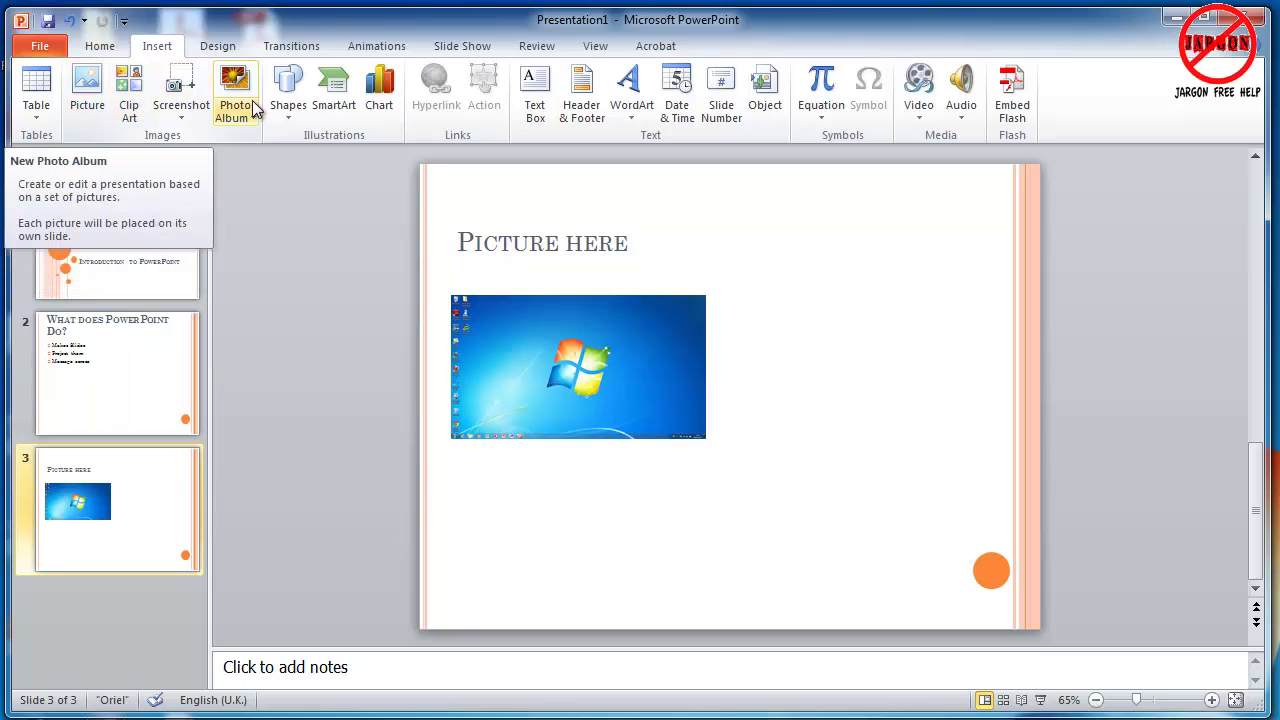
left_click(87, 92)
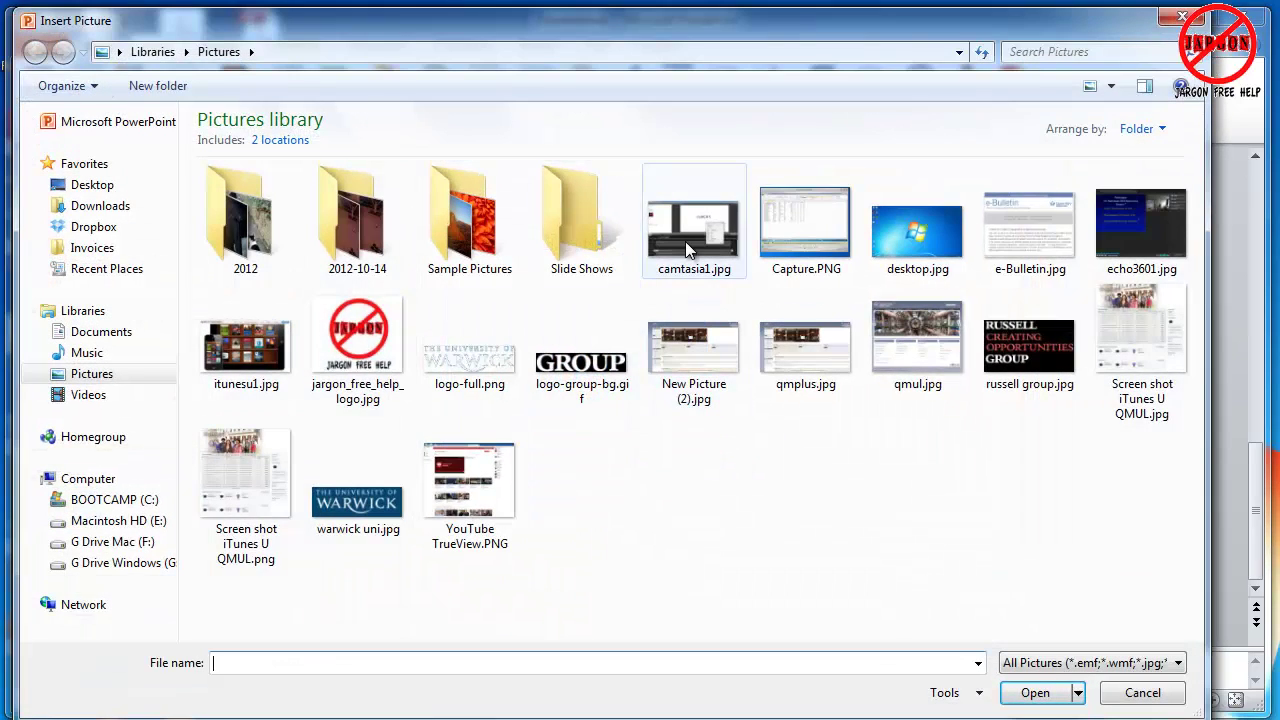
left_click(685, 241)
left_click(1057, 699)
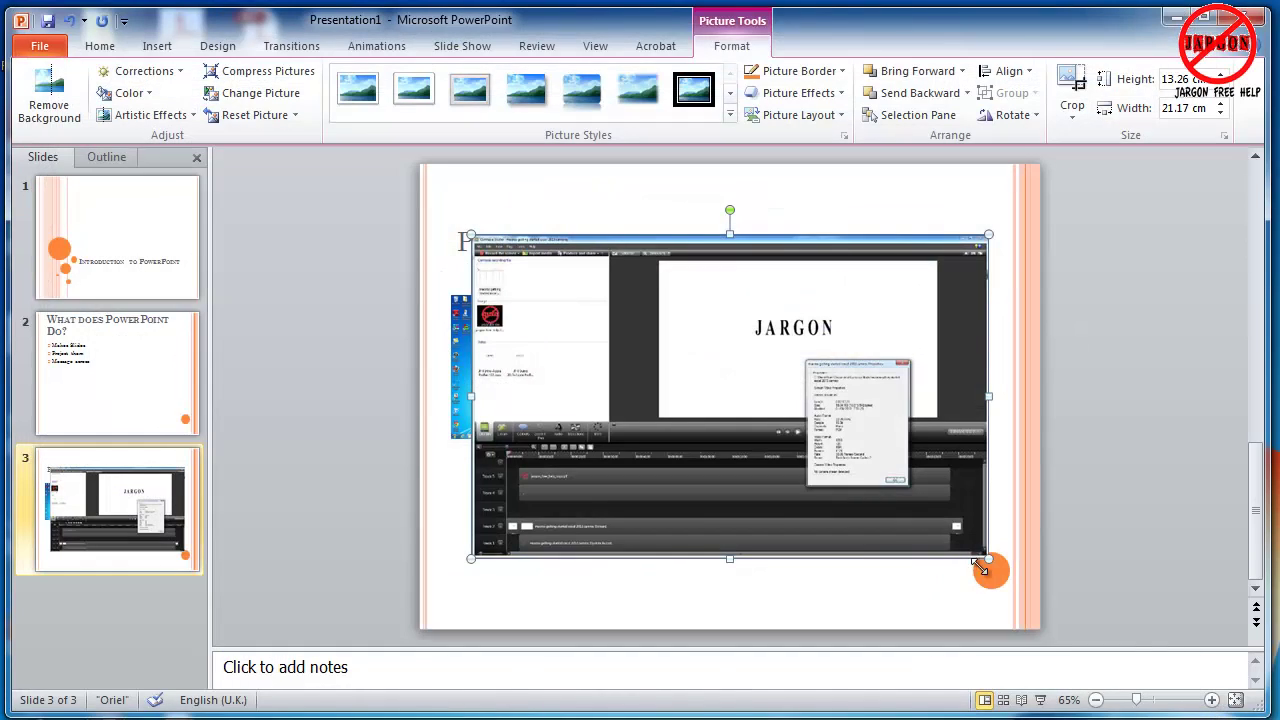
left_click_drag(988, 560, 637, 339)
left_click_drag(550, 286, 858, 277)
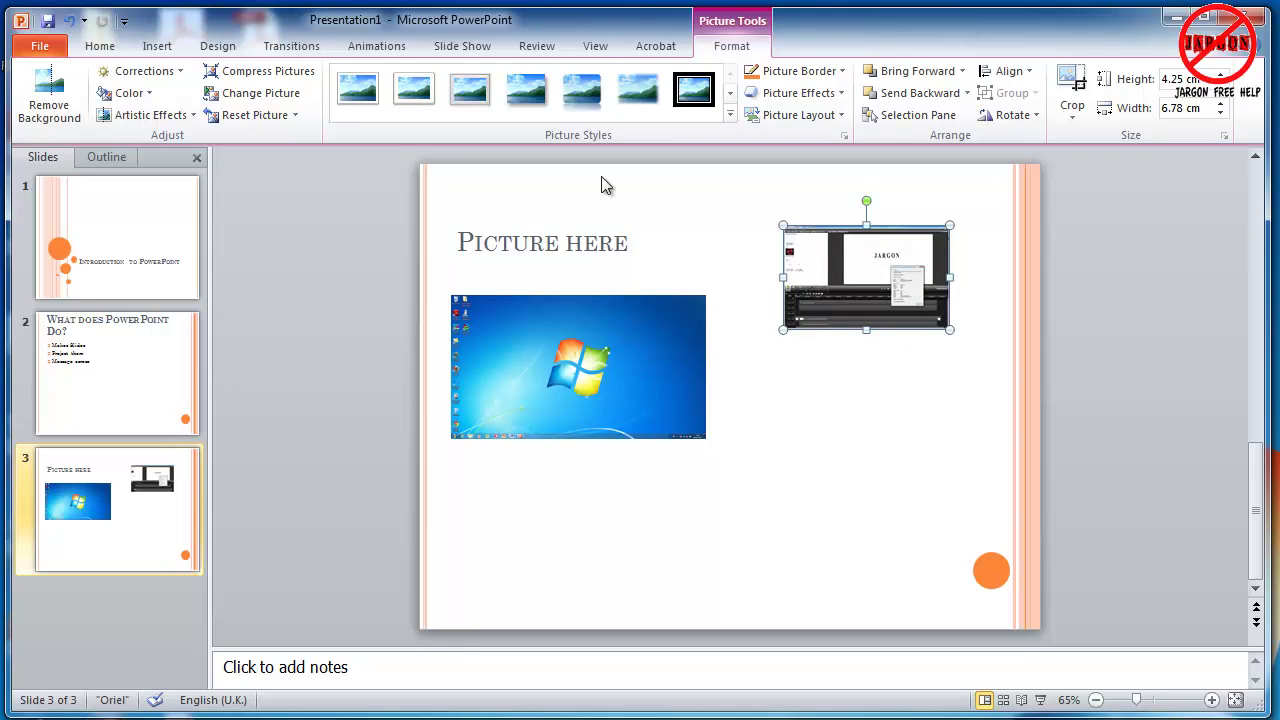
Draw a right-pointing block arrow below the two pictures
left_click(158, 46)
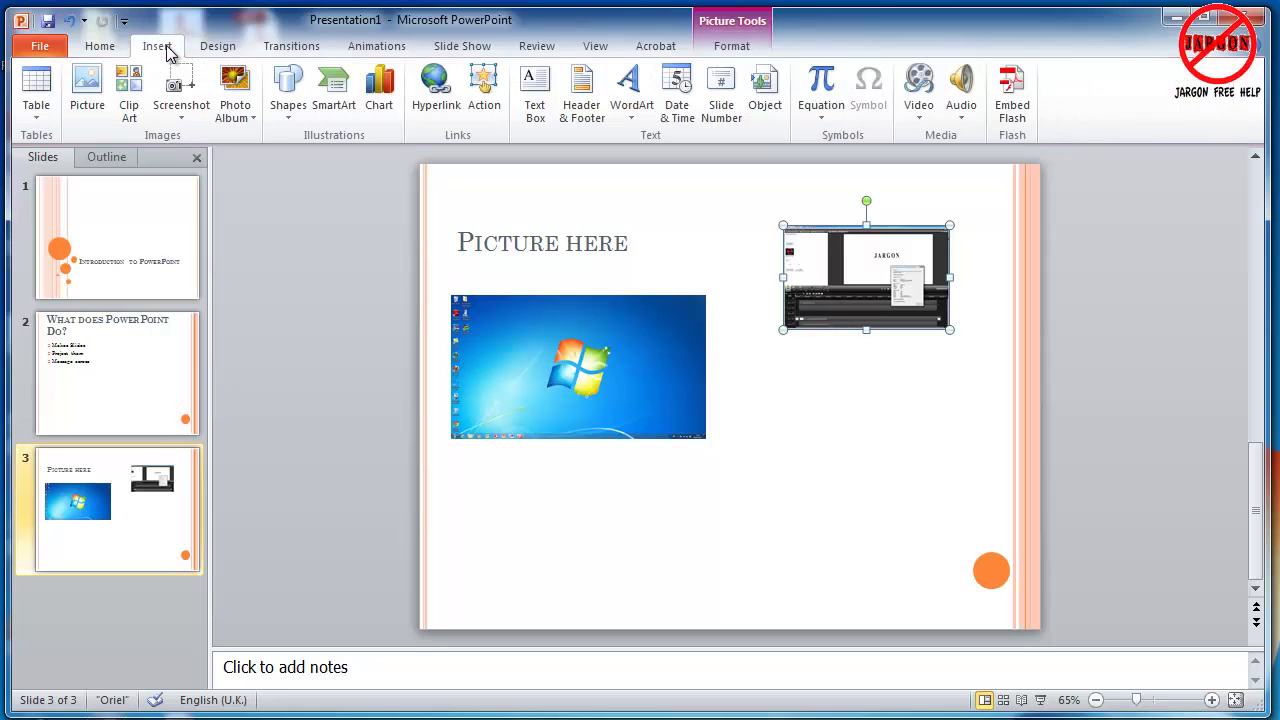
left_click(288, 92)
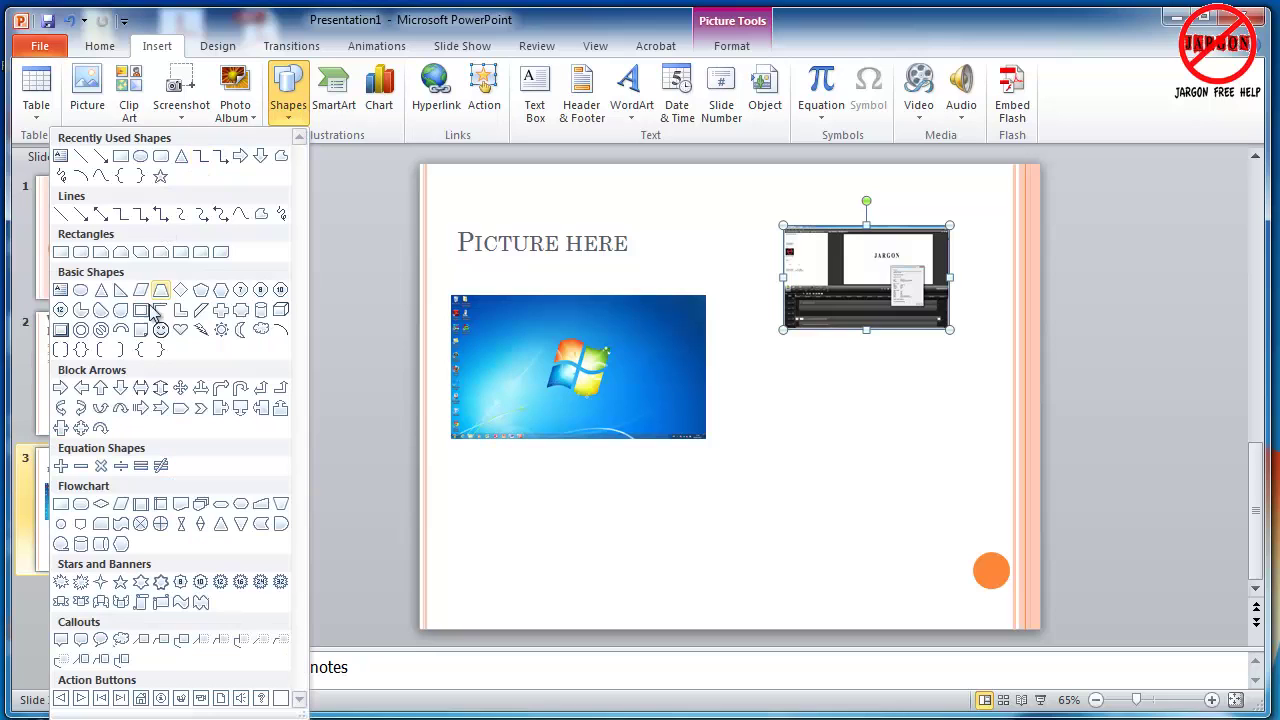
left_click(60, 390)
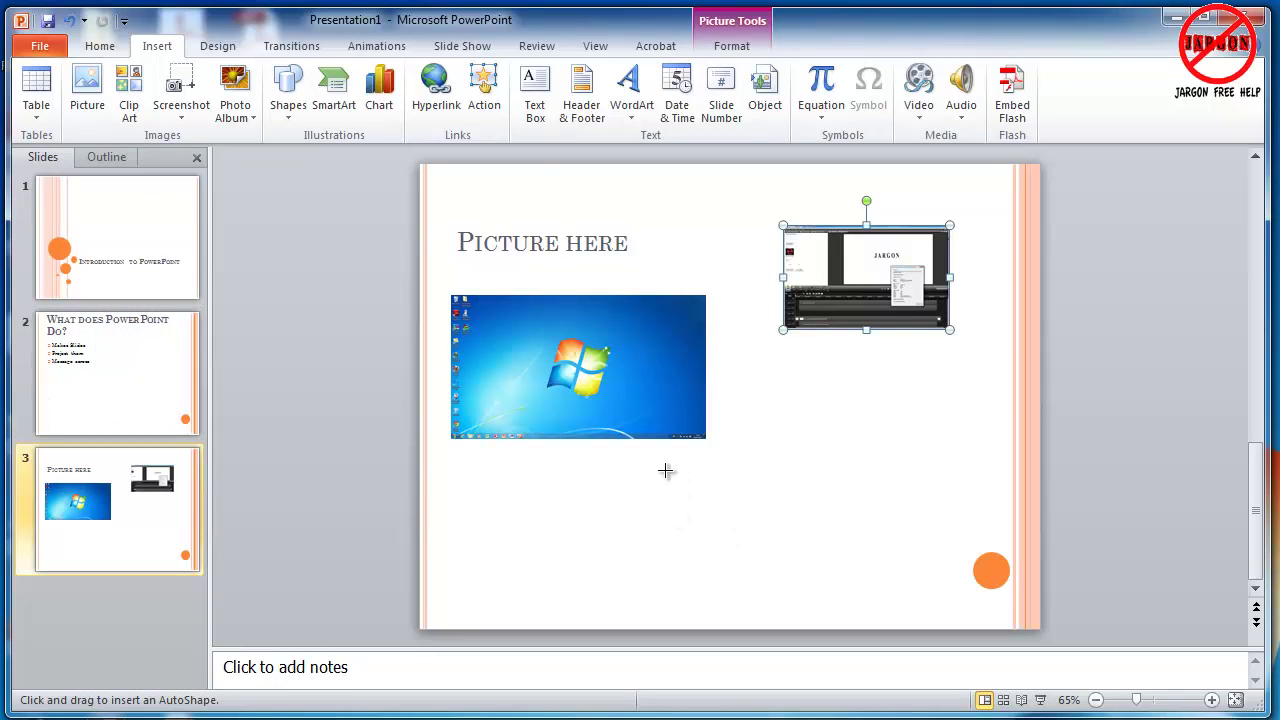
mouse_move(651, 463)
left_mouse_down()
mouse_move(875, 516)
mouse_move(887, 543)
left_mouse_up()
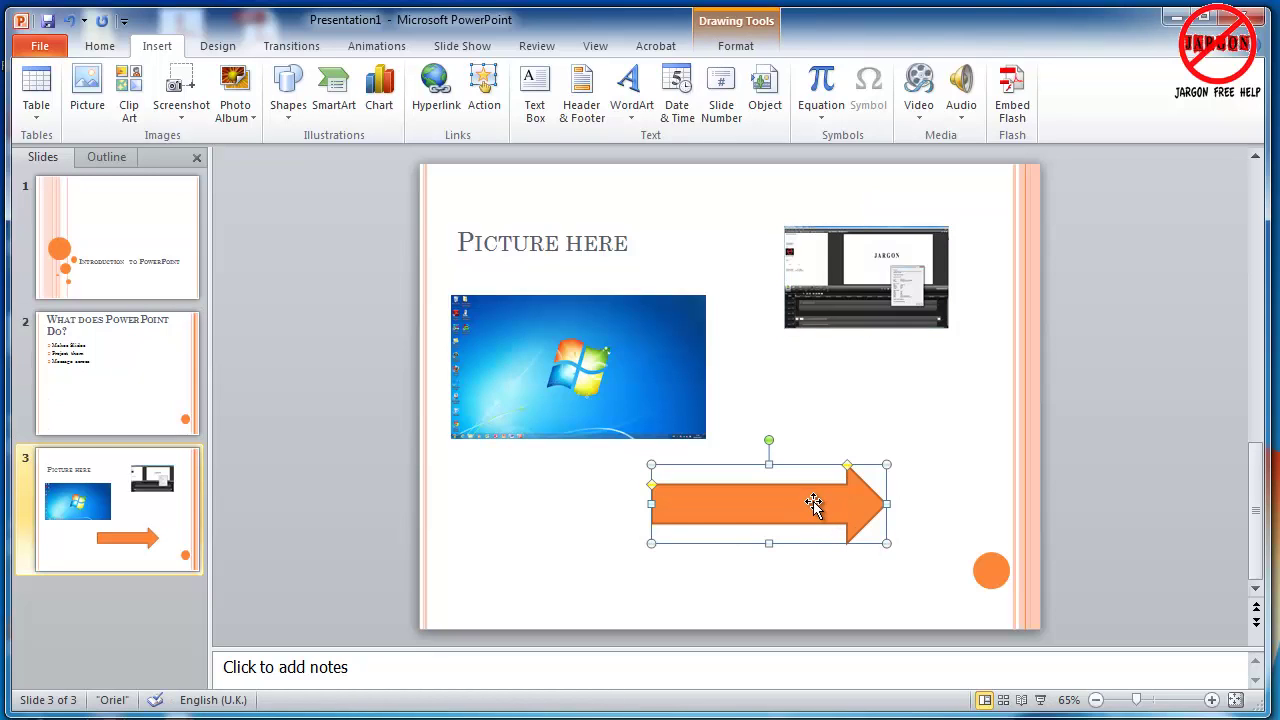
Fill the arrow dark grey and shrink it to 2 × 6.6 cm
left_click(736, 47)
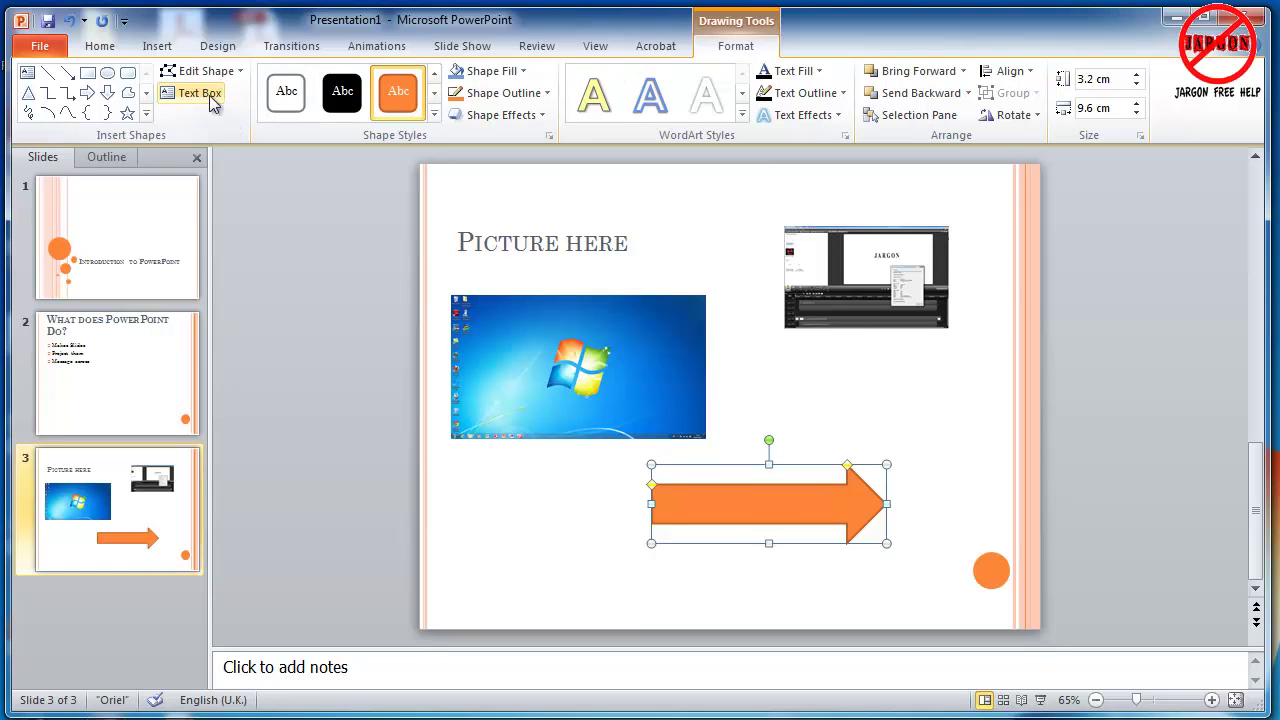
left_click(527, 72)
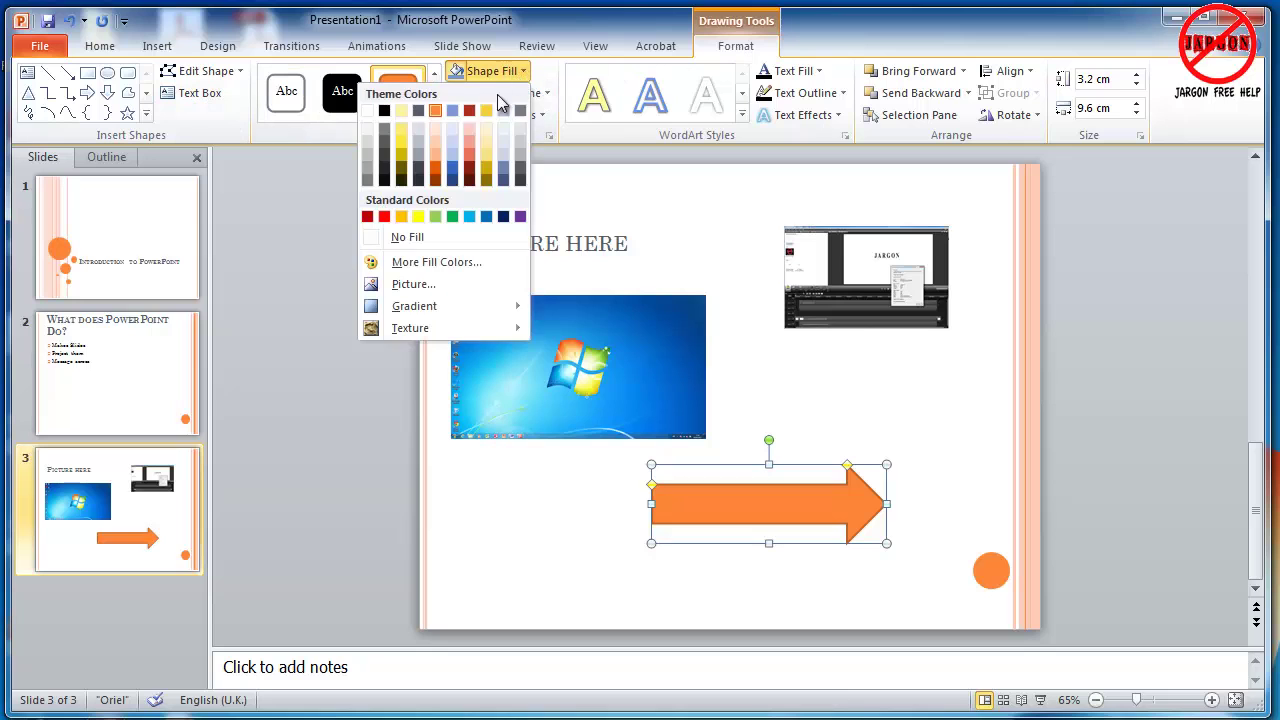
left_click(452, 158)
left_click(495, 71)
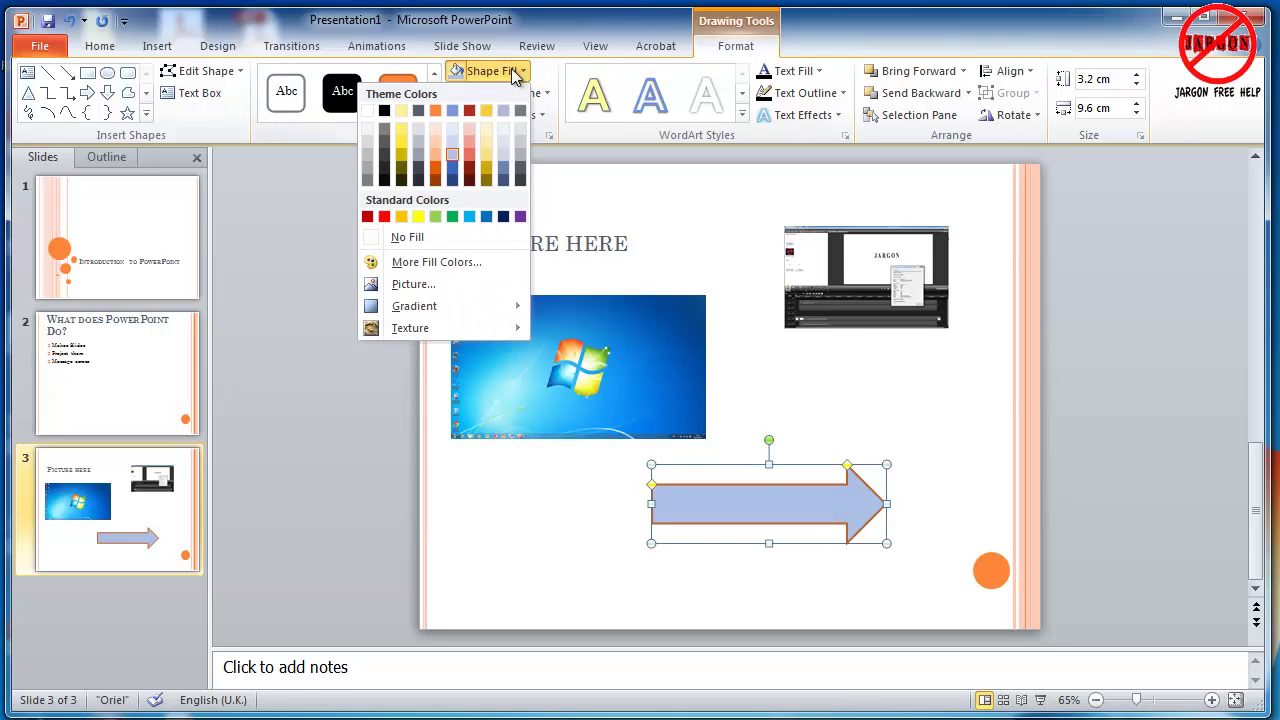
left_click(414, 111)
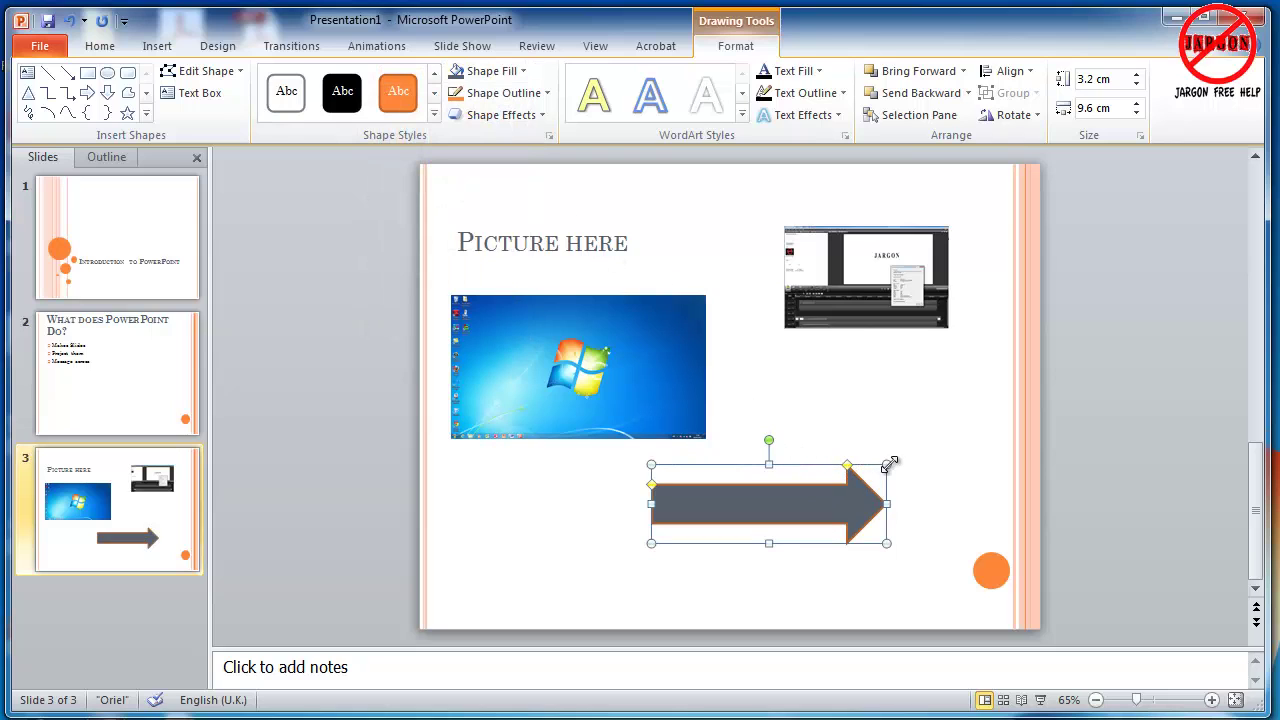
left_click_drag(887, 464, 813, 494)
Label the arrow 'Type' and turn it so it points right
left_click_drag(731, 466, 734, 634)
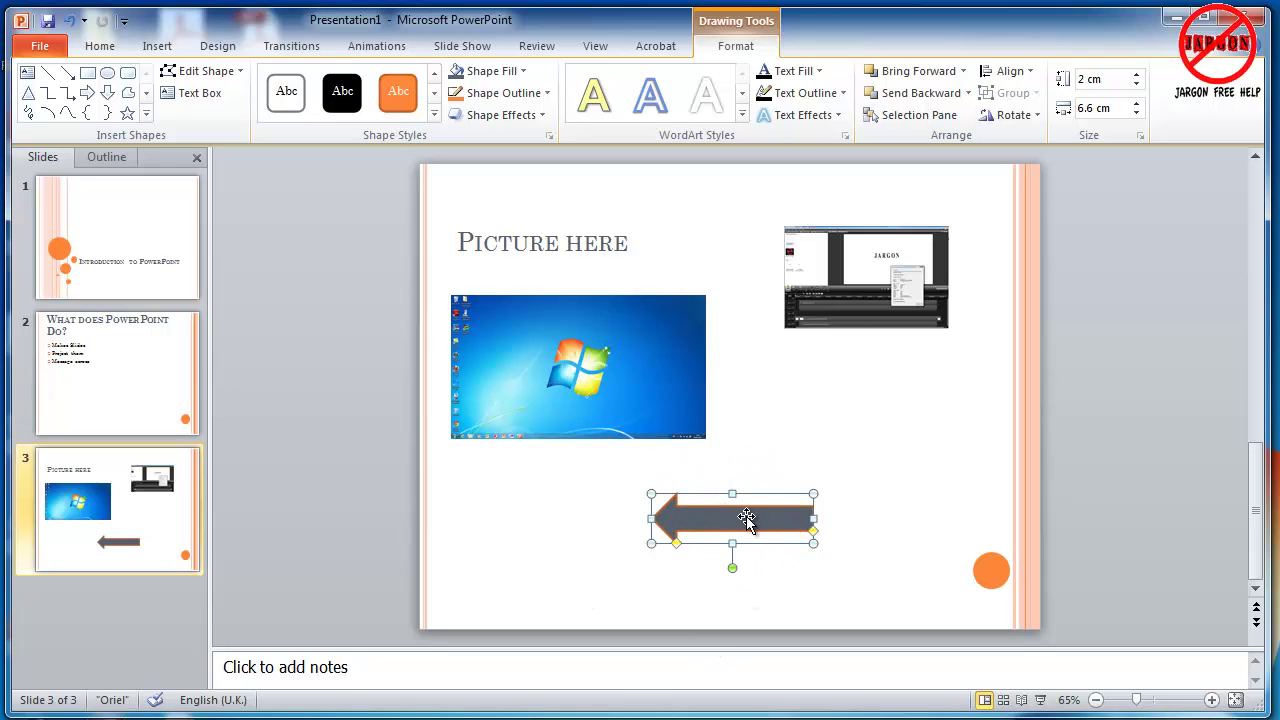
type("Type")
left_click(873, 600)
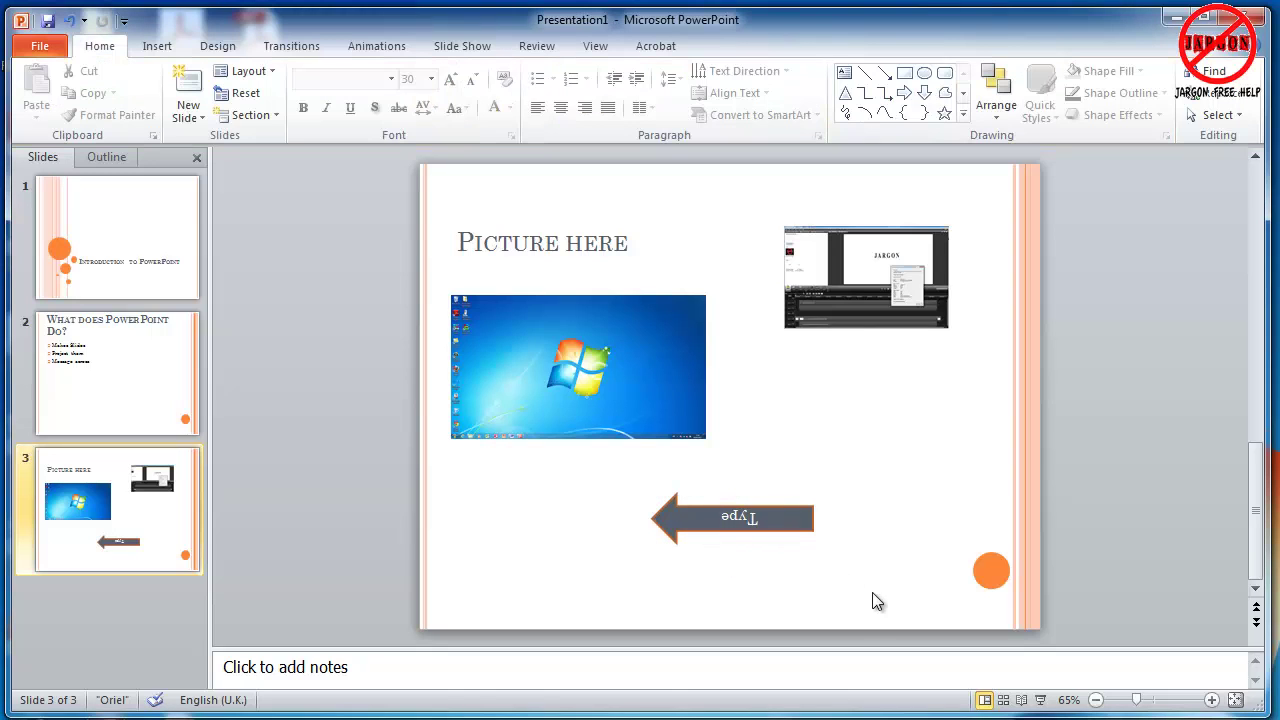
left_click(762, 512)
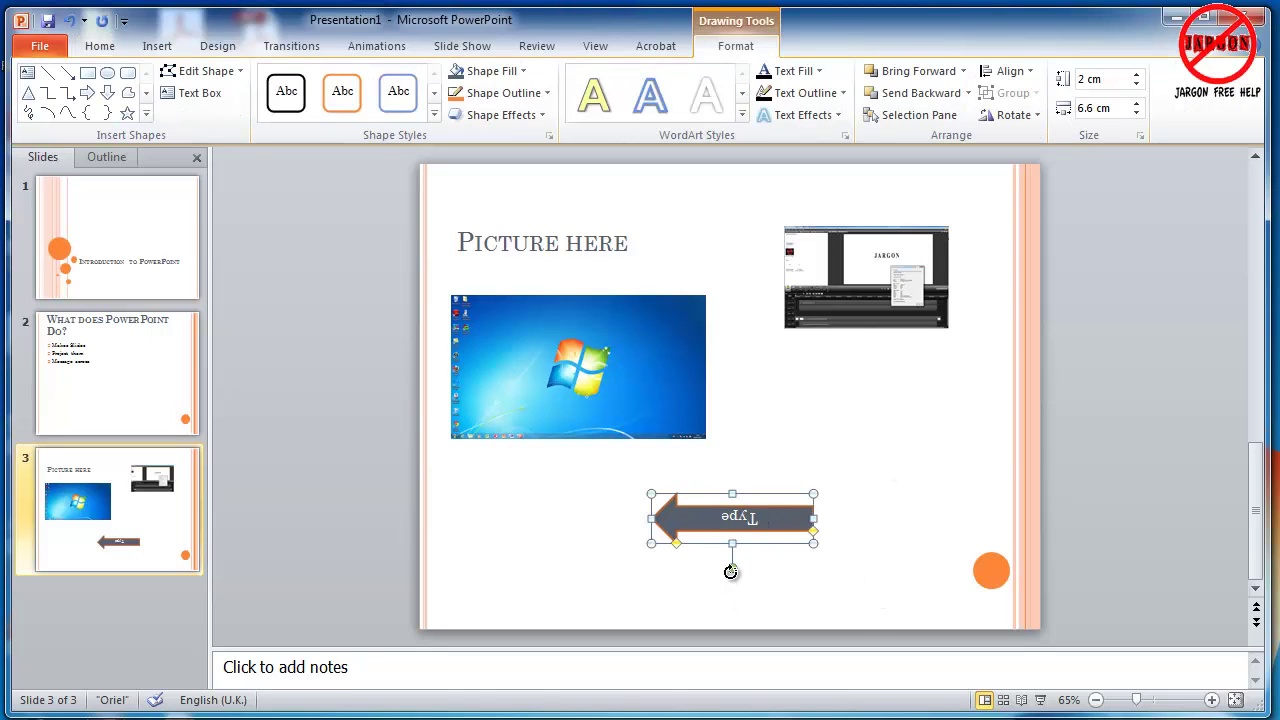
mouse_move(732, 567)
left_mouse_down()
mouse_move(709, 560)
mouse_move(678, 390)
mouse_move(754, 390)
left_mouse_up()
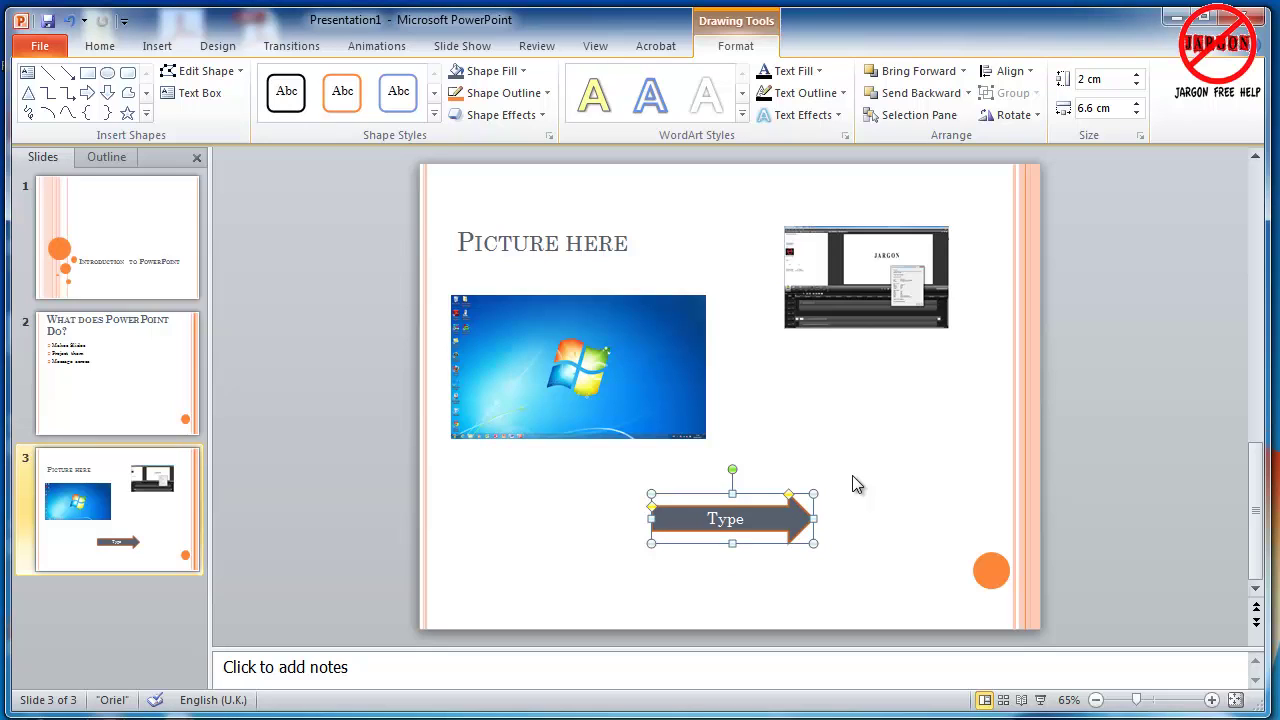
Insert slide 4 using the Two Content layout from the New Slide list
left_click(97, 50)
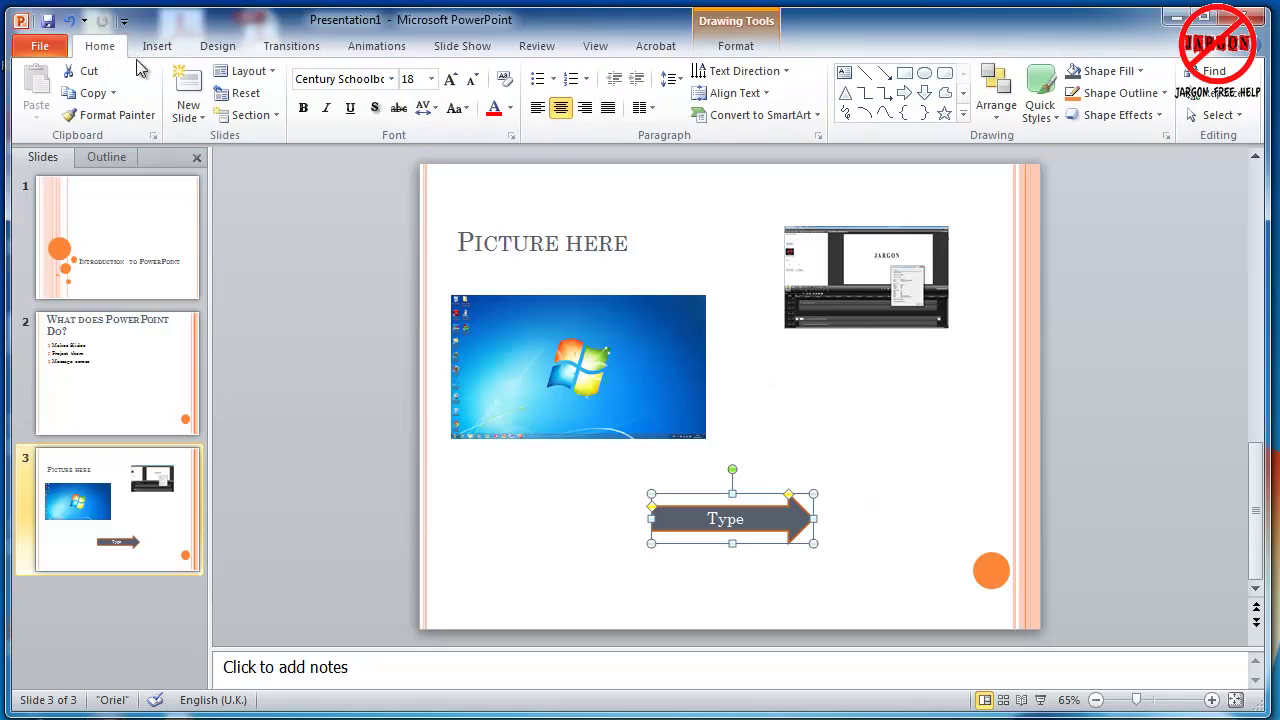
left_click(195, 118)
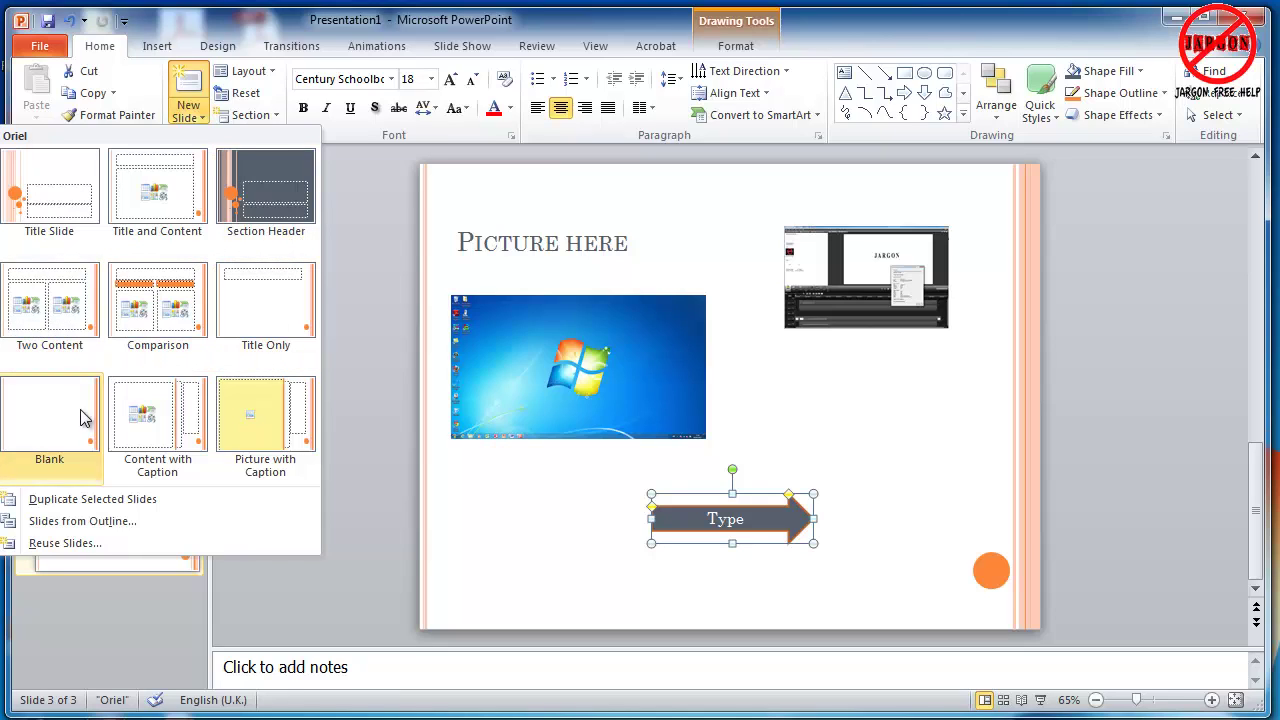
left_click(50, 314)
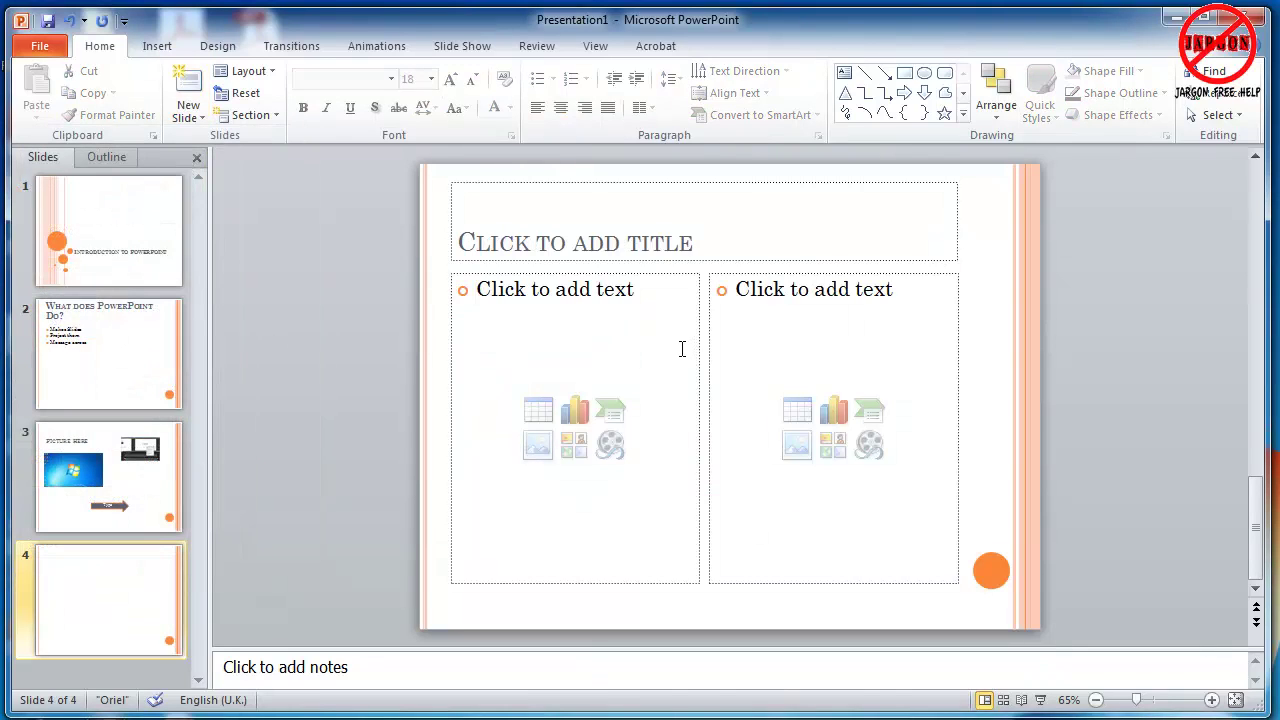
Title slide 4 'Side by Side' and head the left column 'Pros'
left_click(648, 245)
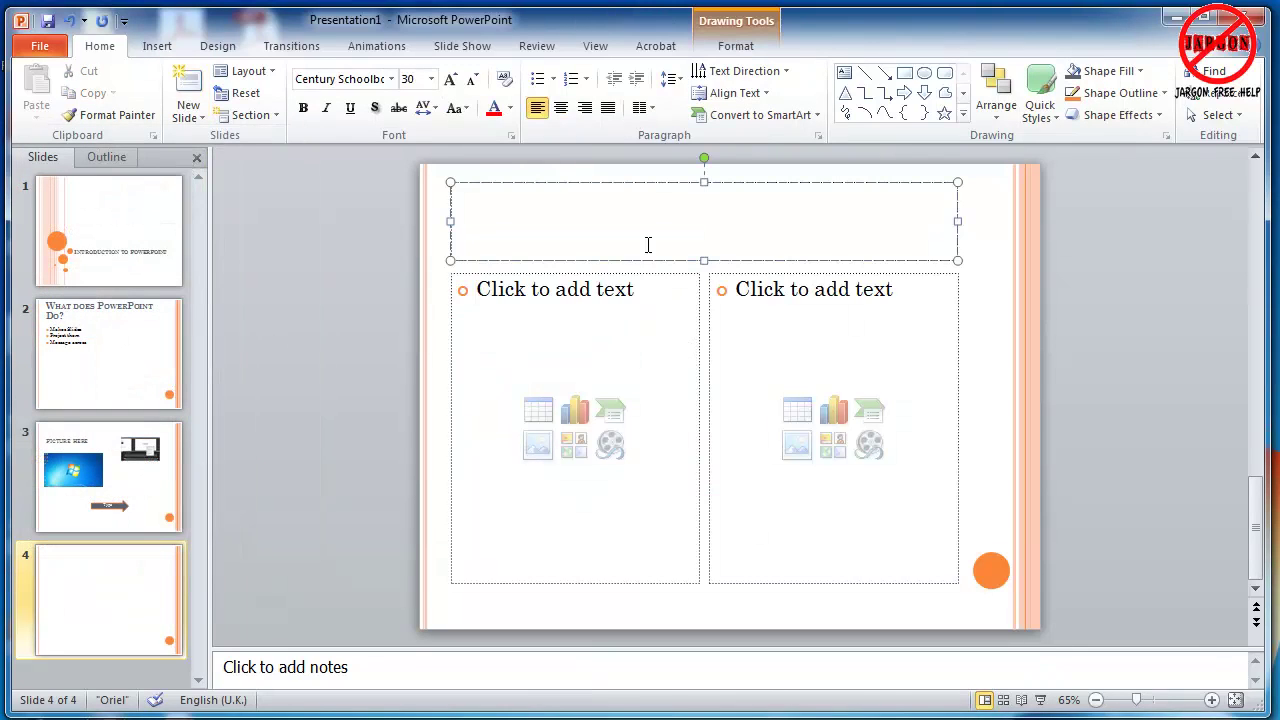
type("Side by S")
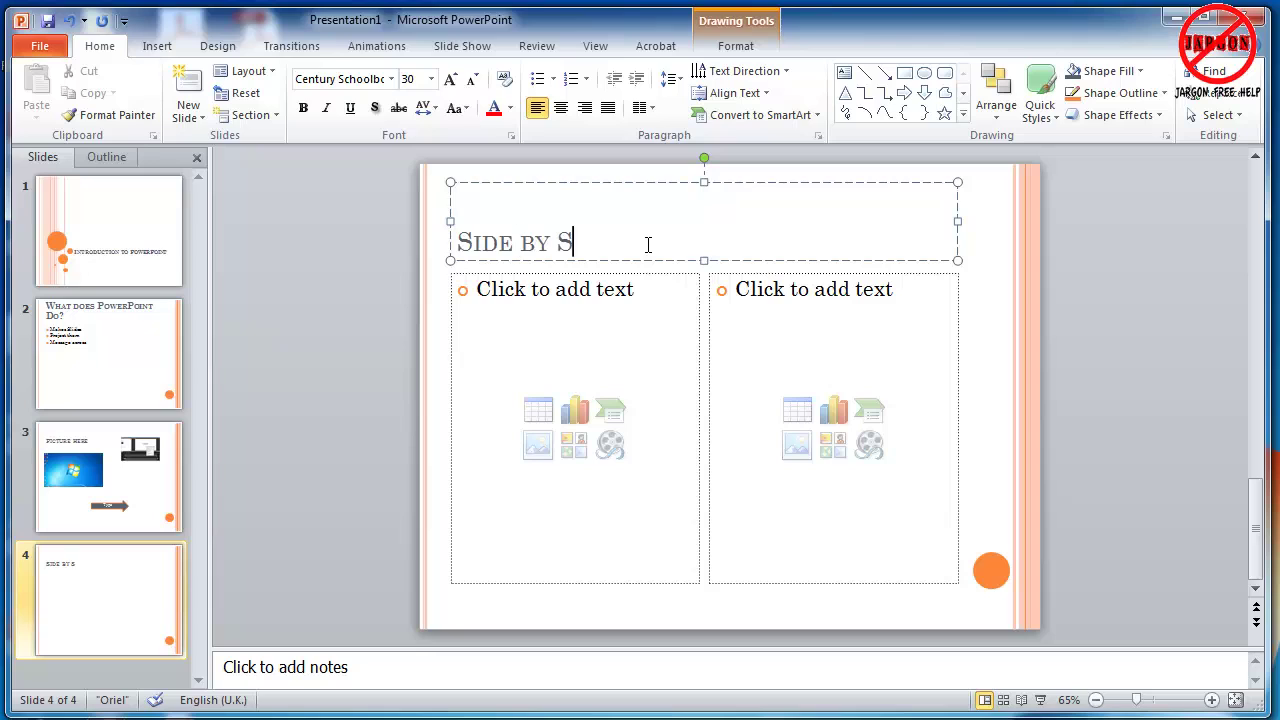
type("ide")
left_click(492, 294)
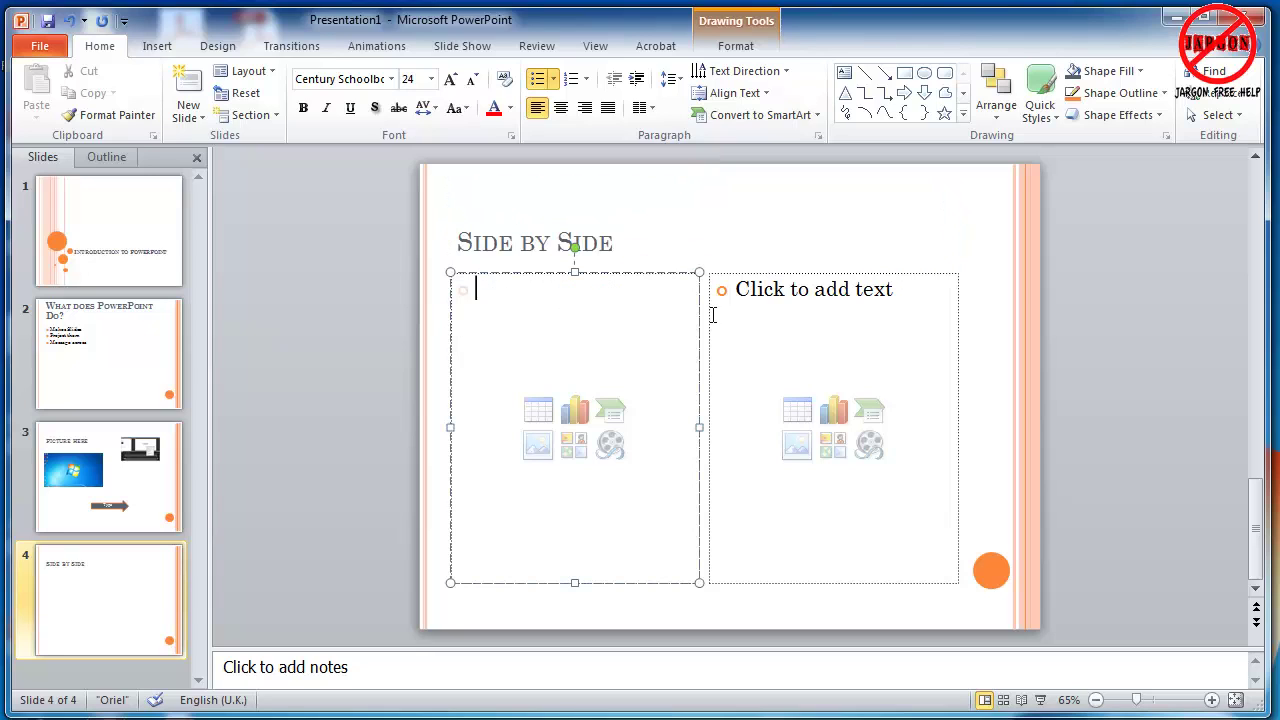
type("Pr")
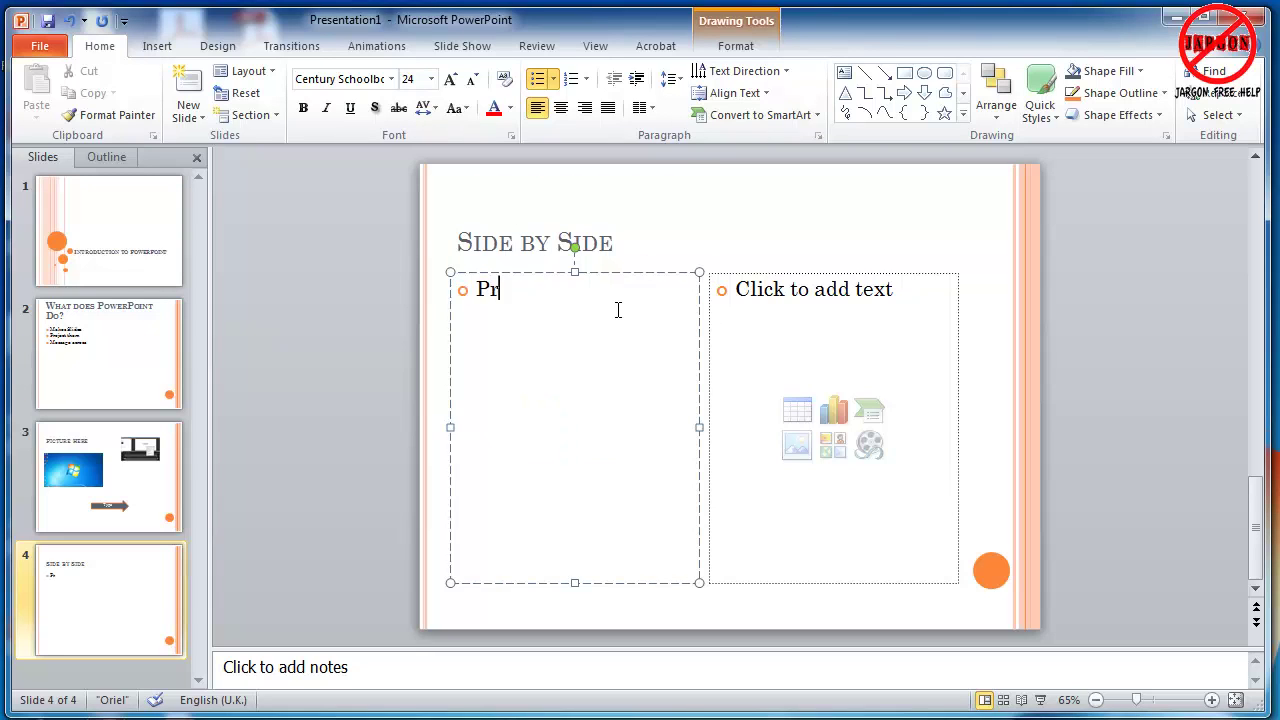
type("os")
key("Return")
Fill the right column with 'Cons' and a 'Time consuming' bullet
left_click(828, 285)
type("C")
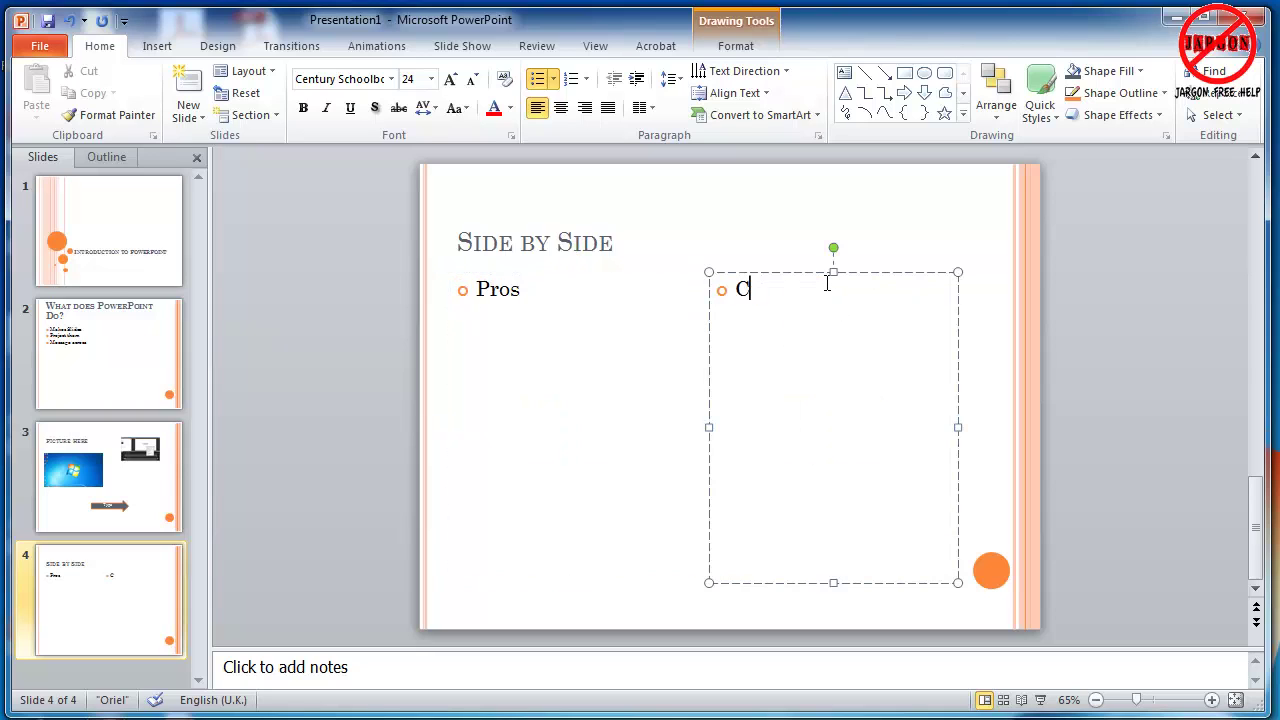
type("ons")
key("Return")
type("Time c onsuming")
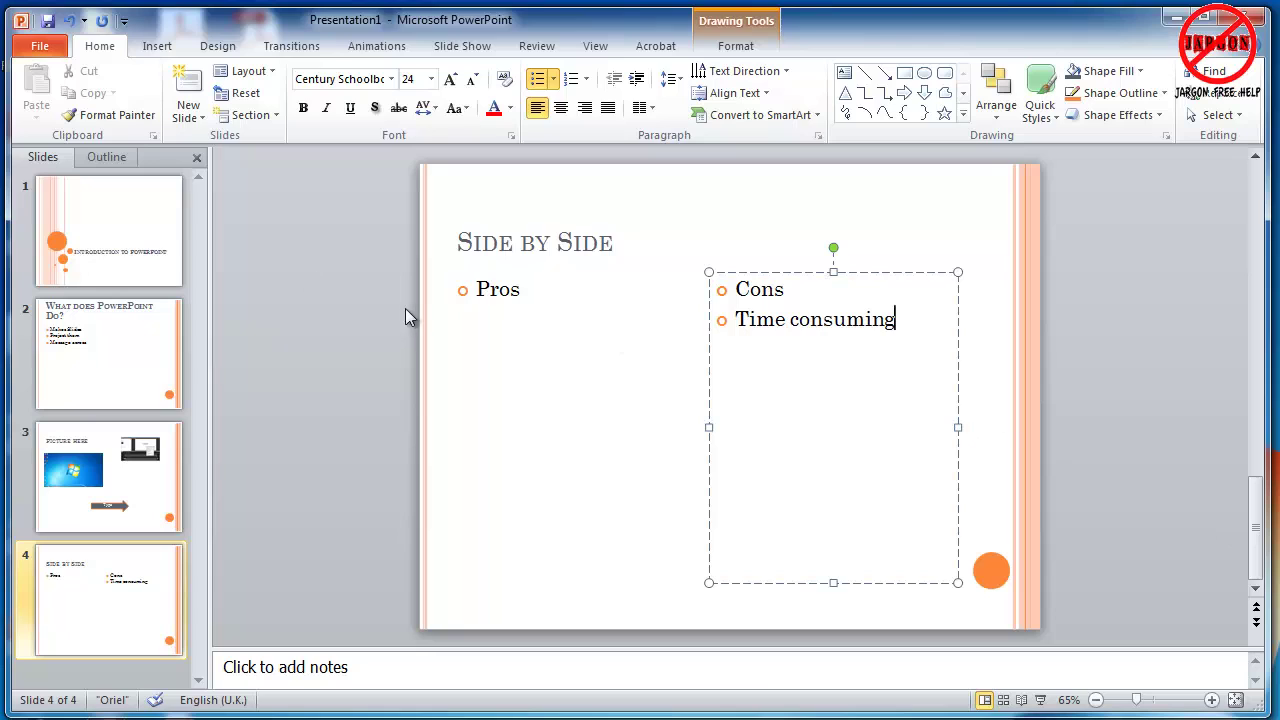
Add 'Very clean and tidy' under Pros, then return to slide 1
left_click(529, 293)
key("Return")
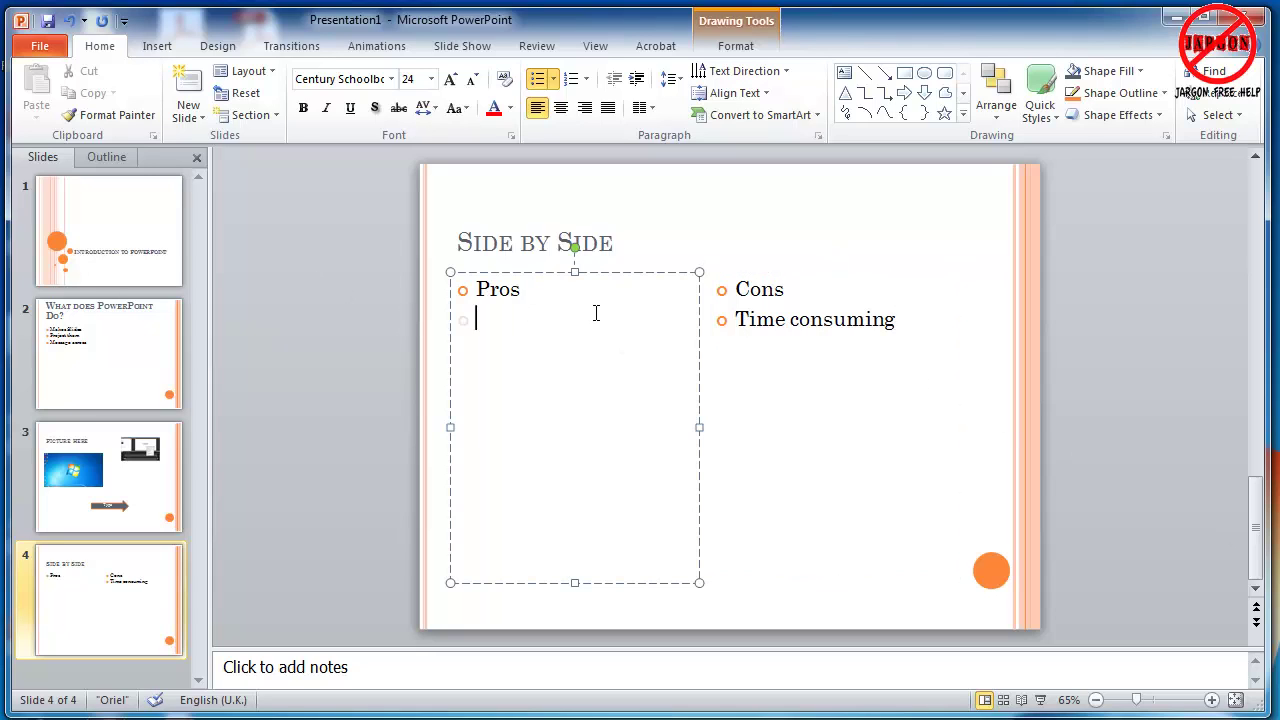
type("Very clean and tiudy")
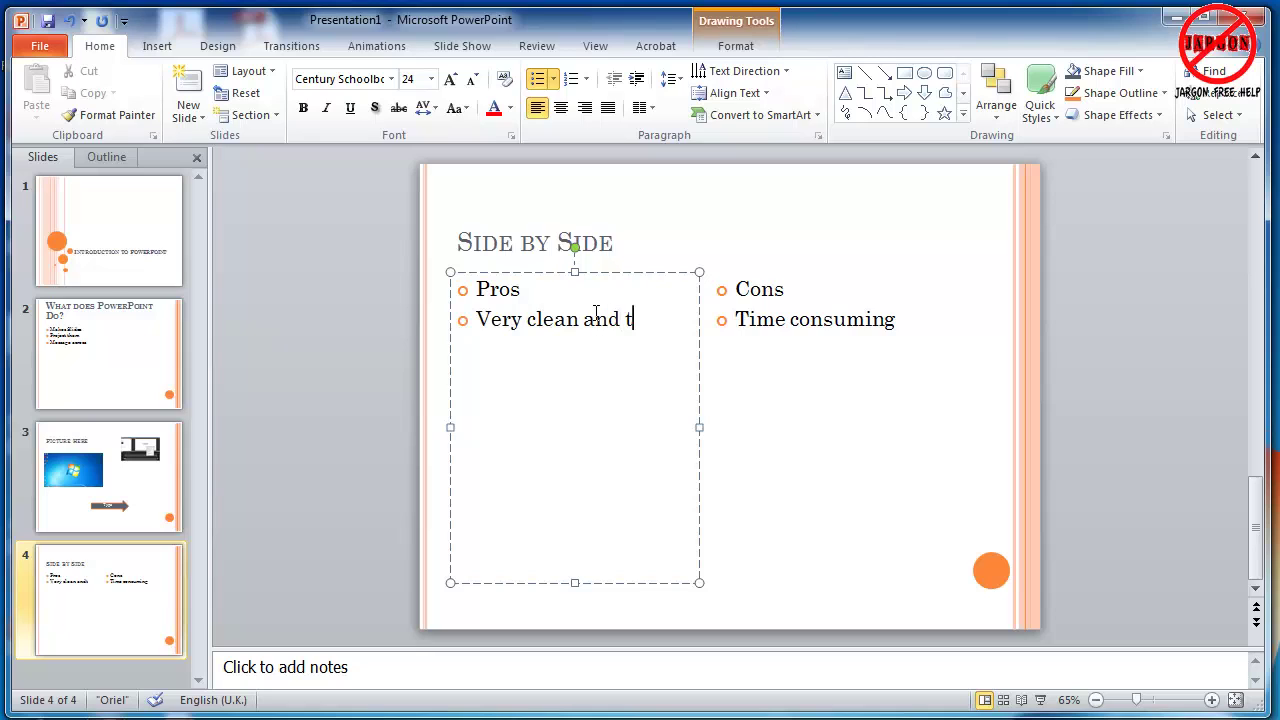
key("BackSpace")
key("BackSpace")
key("BackSpace")
type("dy")
left_click(140, 234)
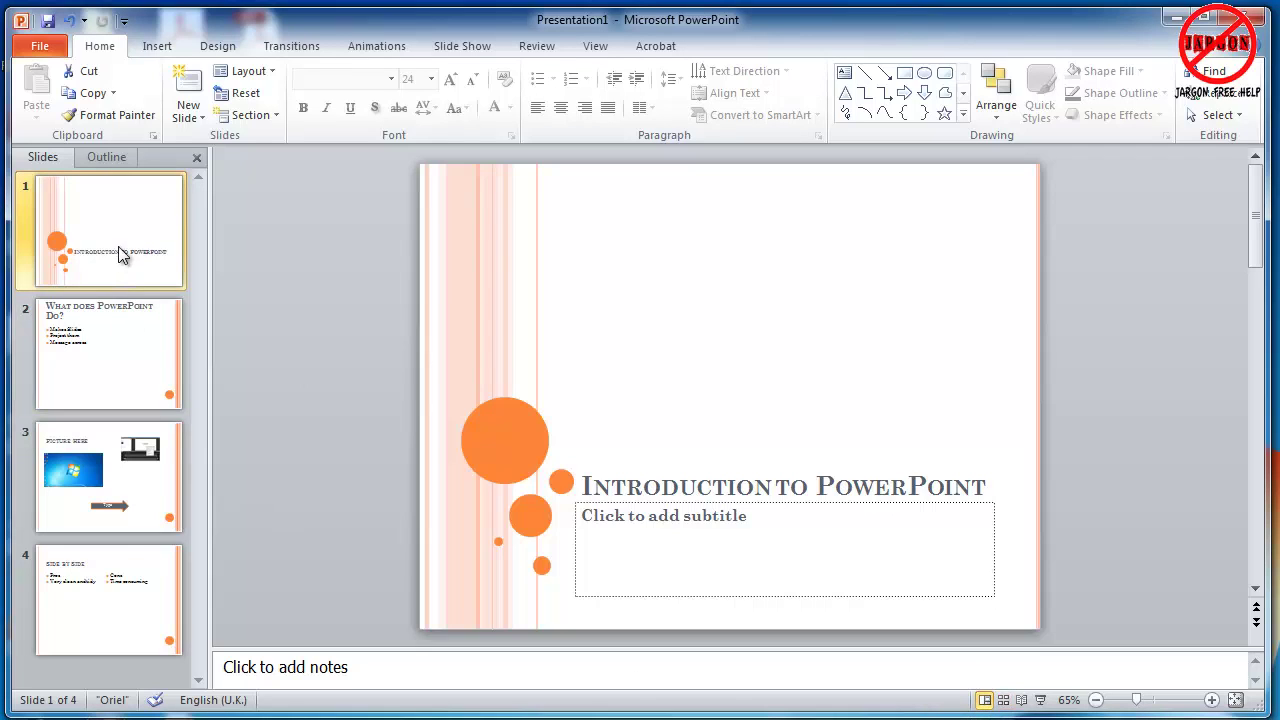
In Slide Sorter, drag the Side by Side thumbnail up between slides 2 and 3
left_click(1003, 700)
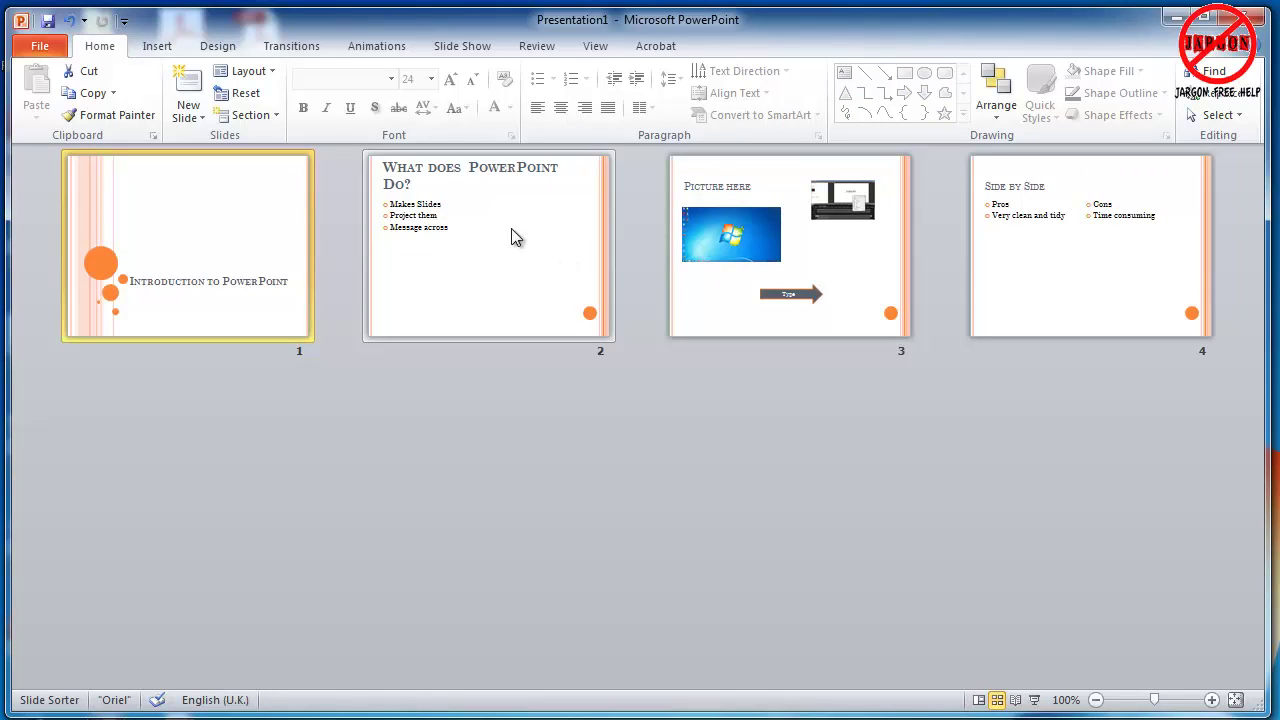
double_click(537, 281)
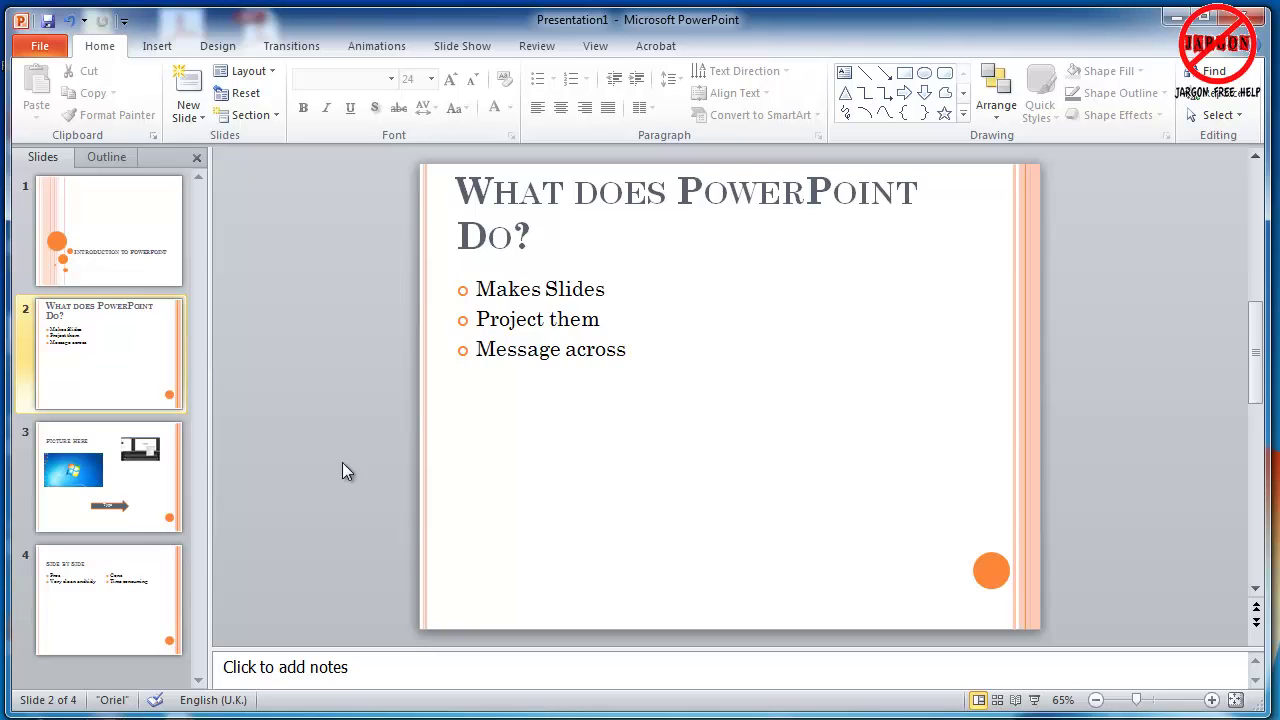
left_click_drag(116, 587, 124, 425)
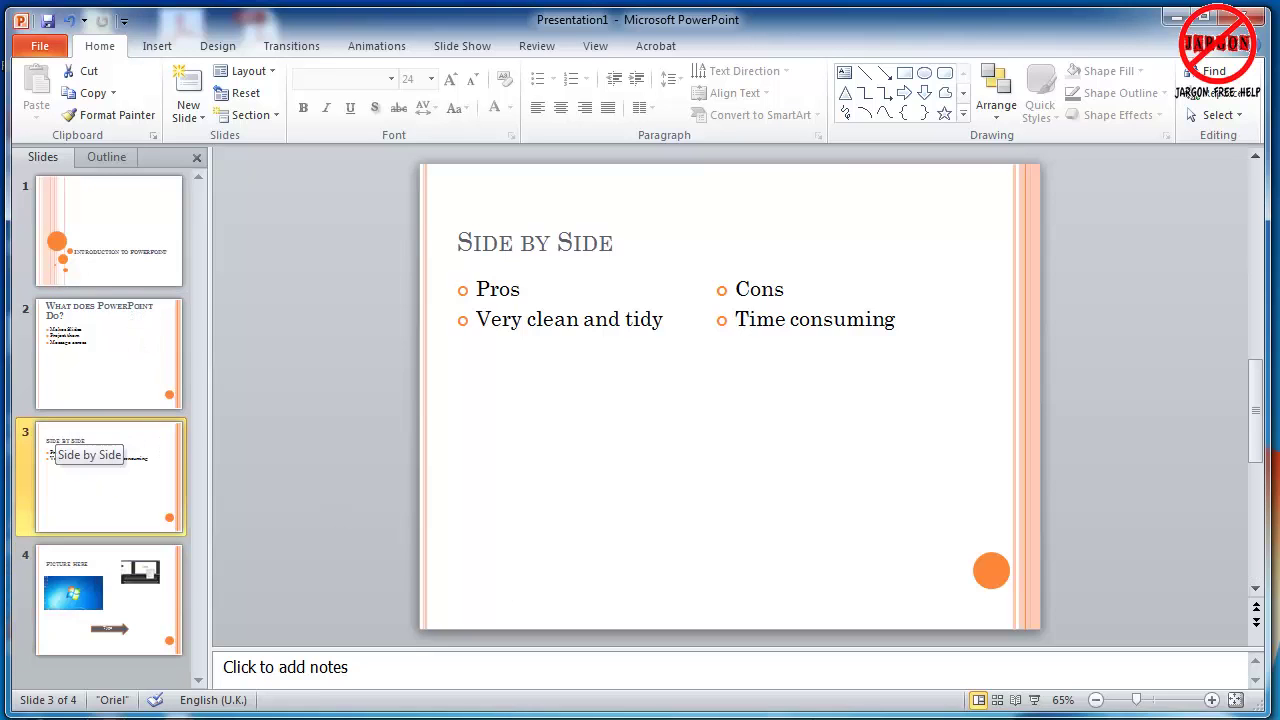
left_click(997, 700)
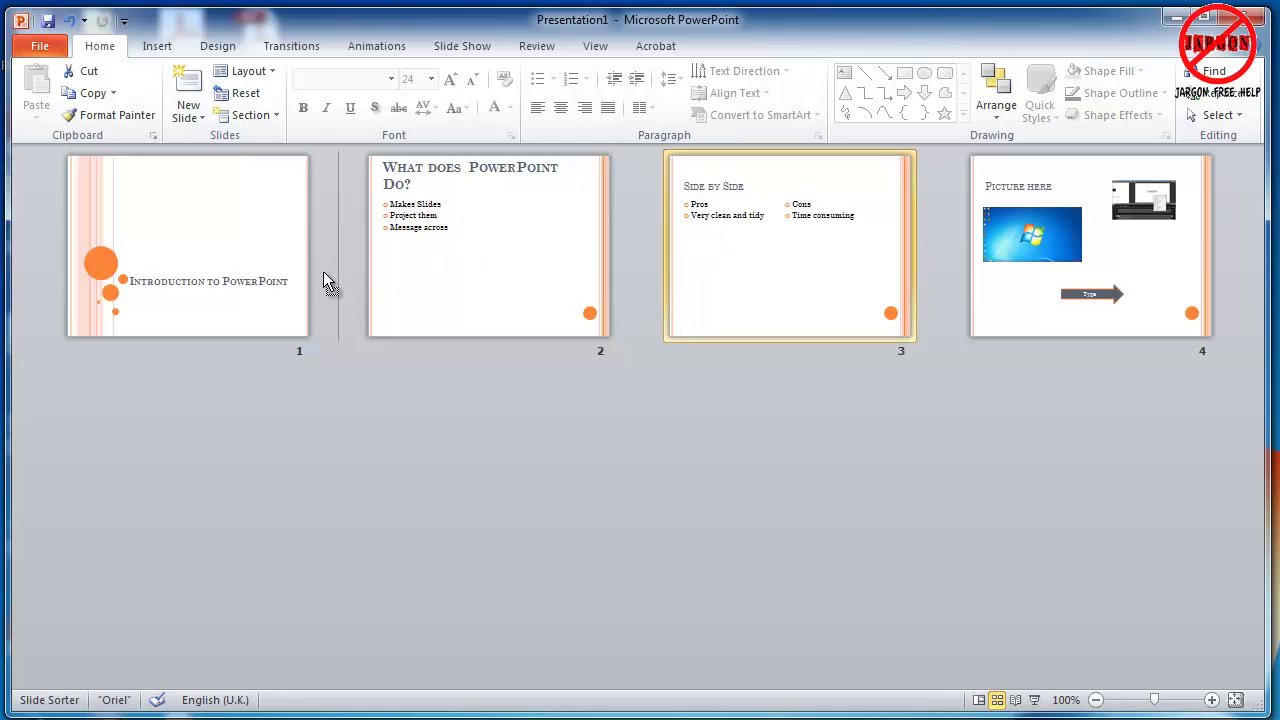
left_click_drag(443, 286, 942, 320)
left_click_drag(686, 278, 796, 289)
Back in Normal view, give slide 1 a Fade transition and apply it to all four slides
left_click(978, 700)
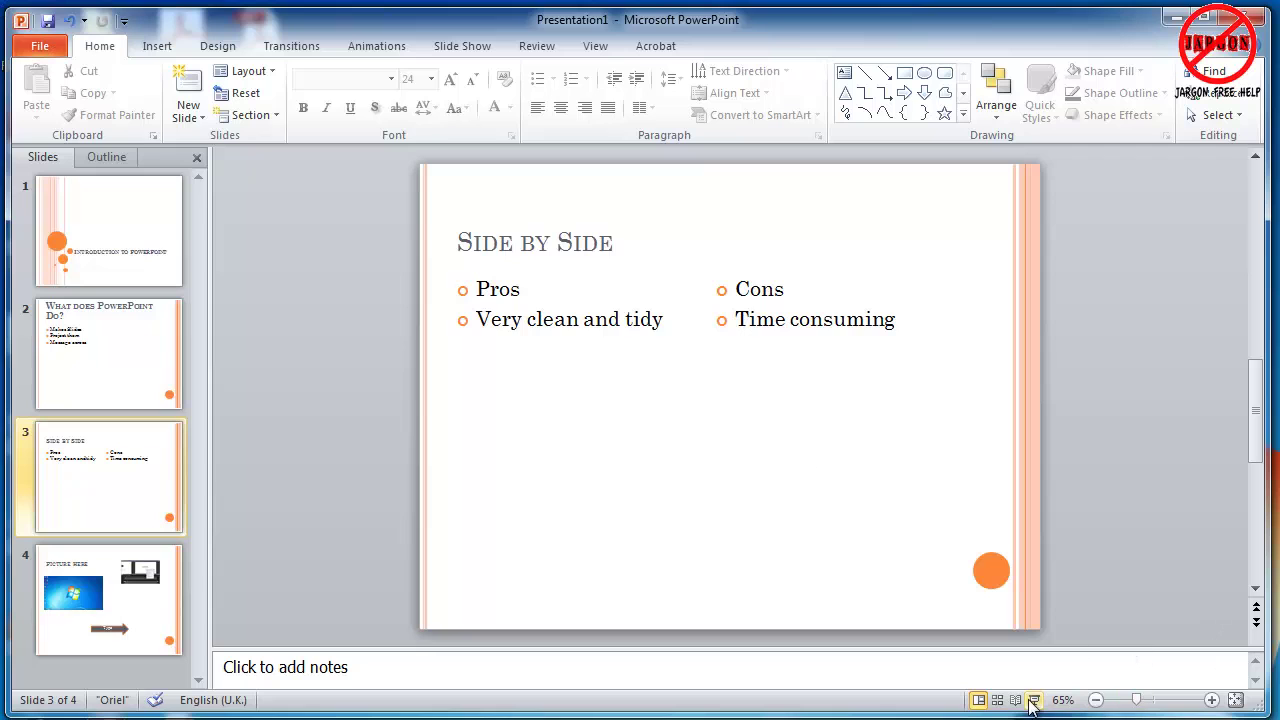
left_click(120, 257)
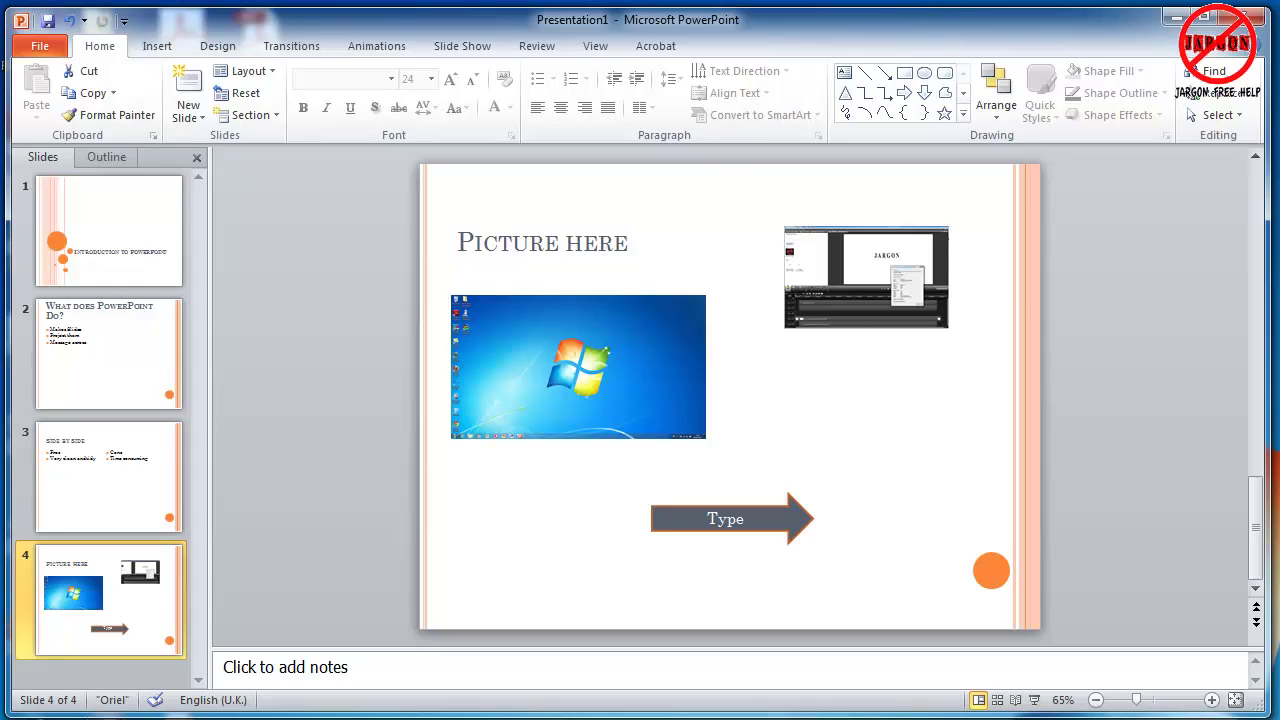
left_click(155, 264)
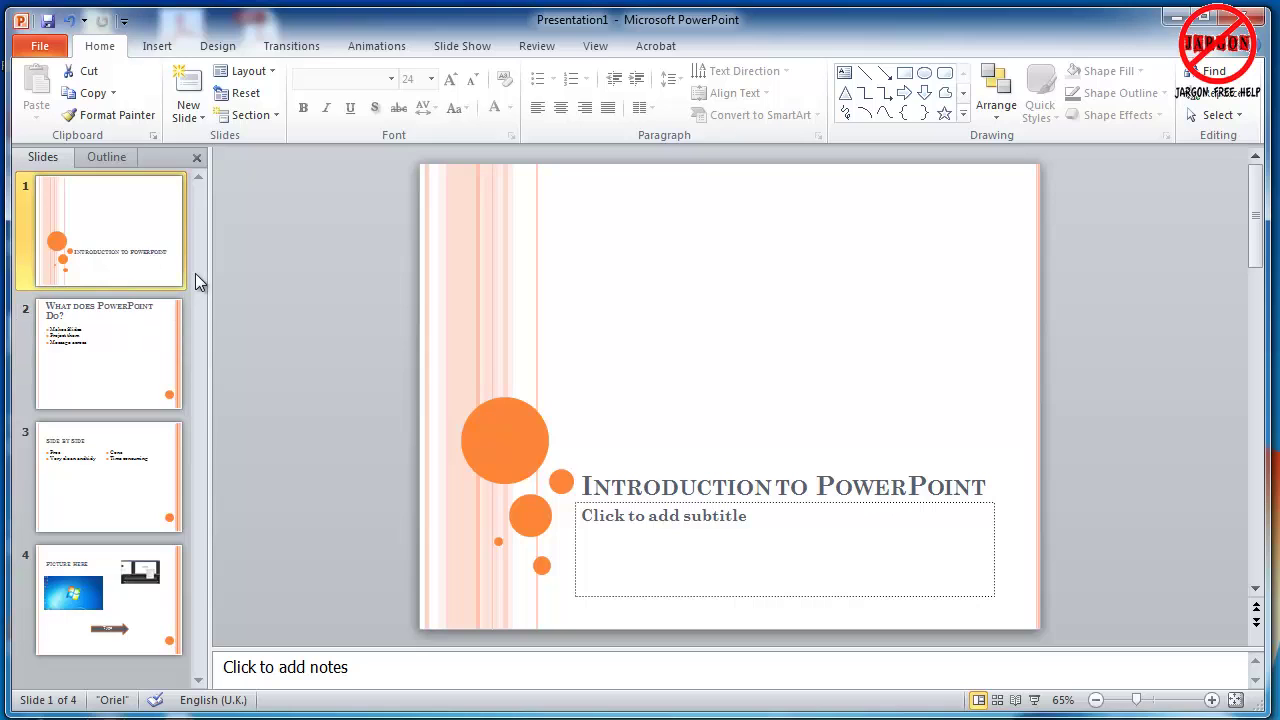
left_click(292, 48)
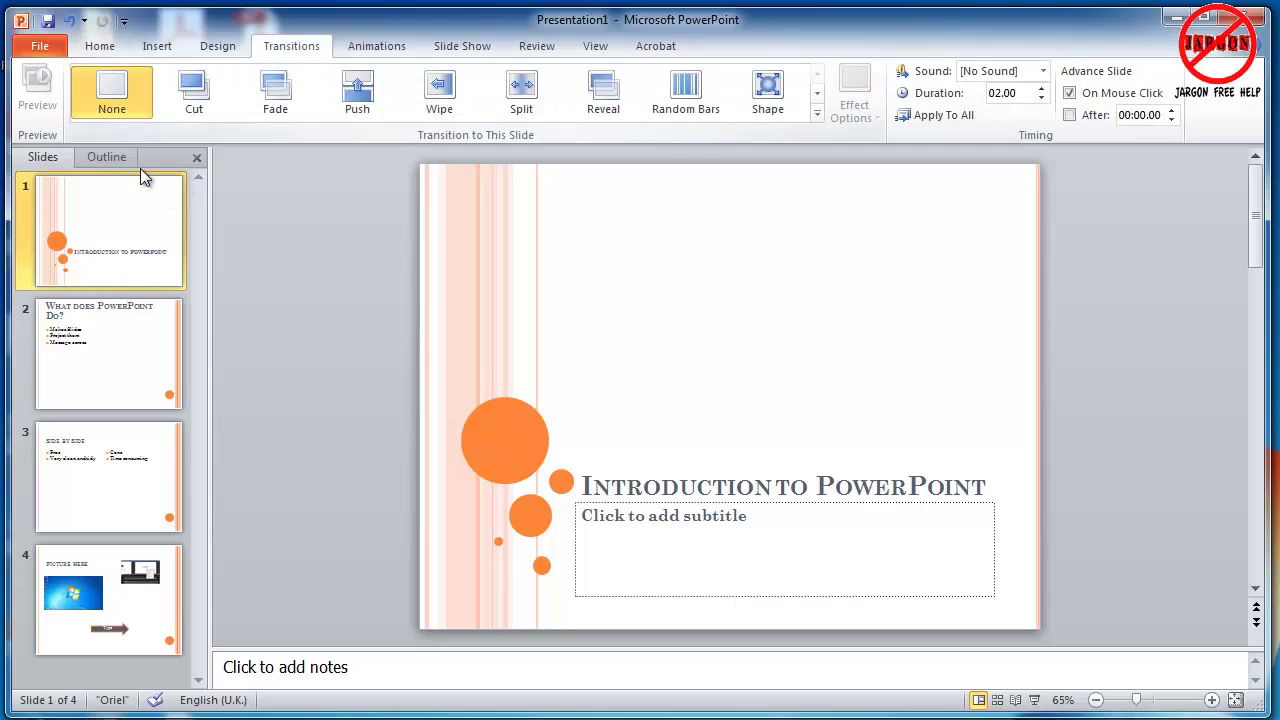
left_click(287, 104)
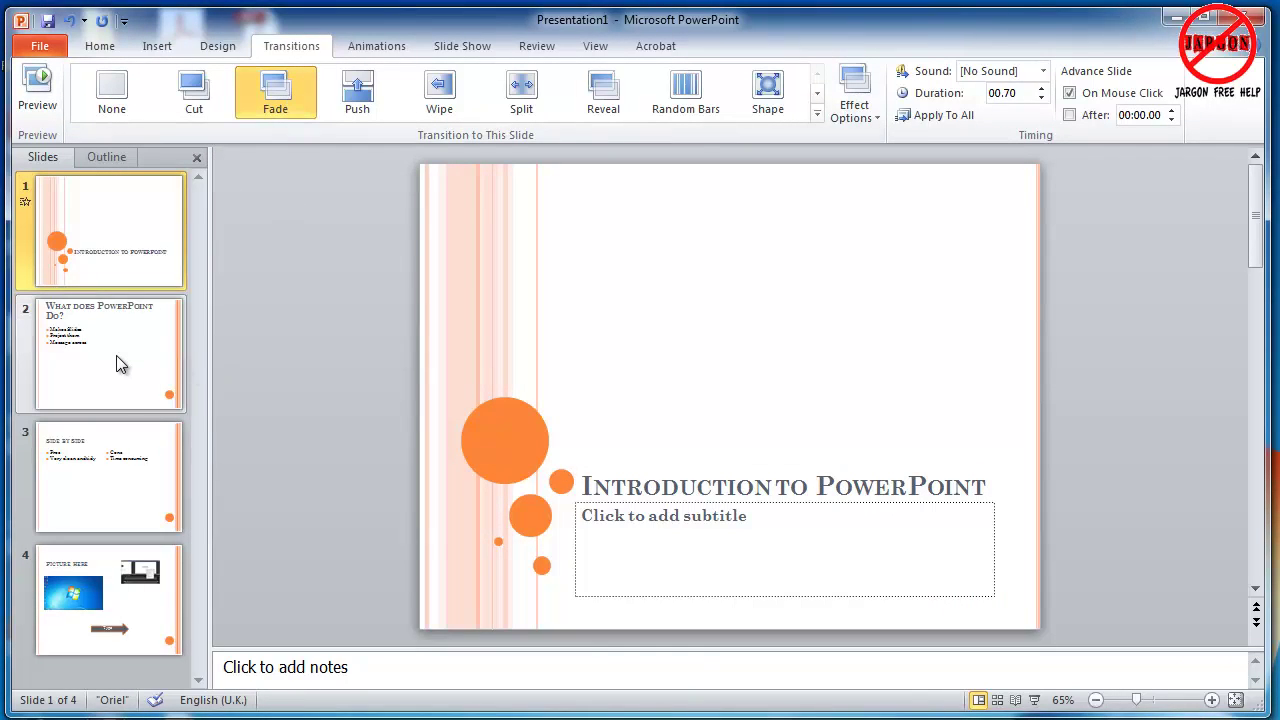
left_click(928, 119)
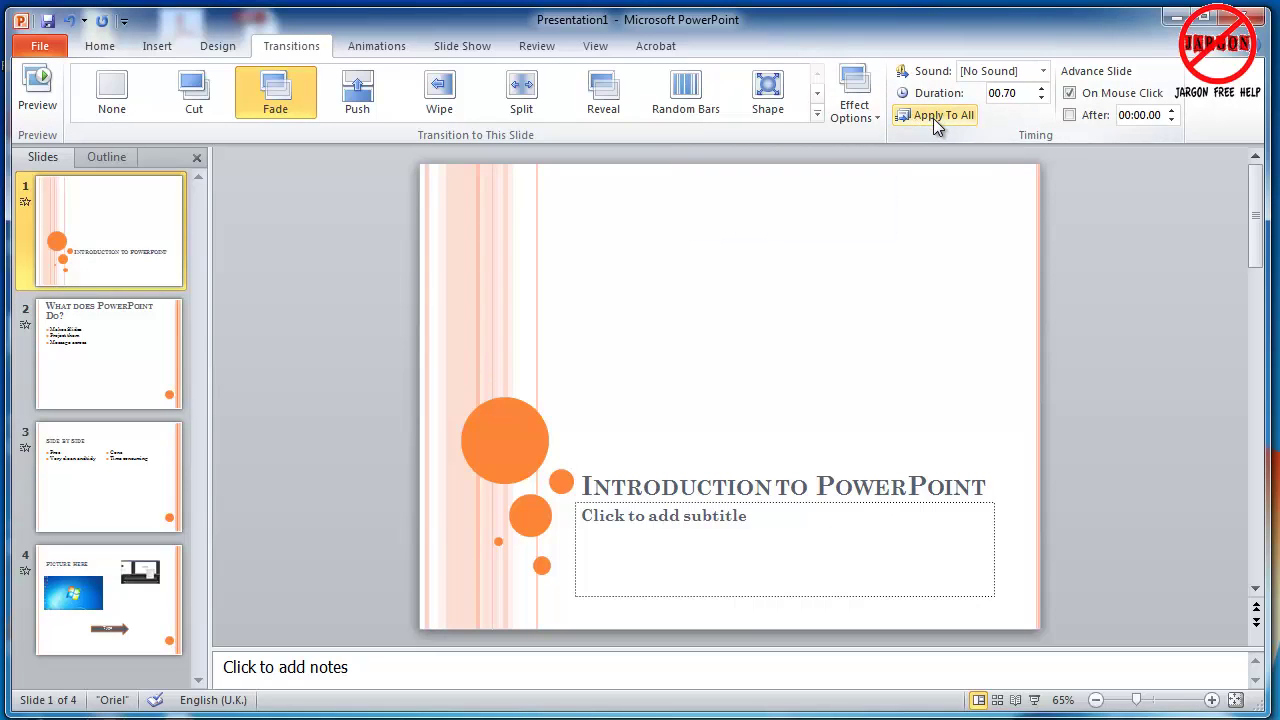
left_click(112, 360)
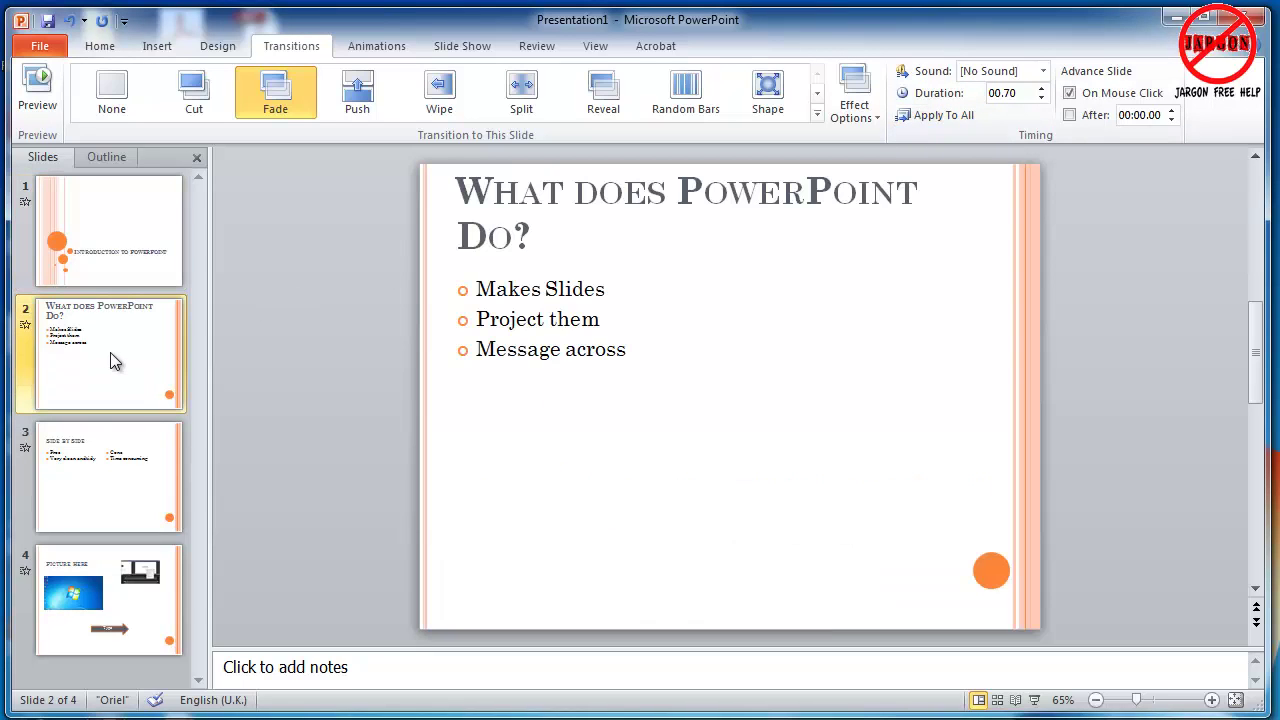
Replace slide 2's Fade with the Switch transition, raise its duration to 02.00, and preview it
left_click(522, 95)
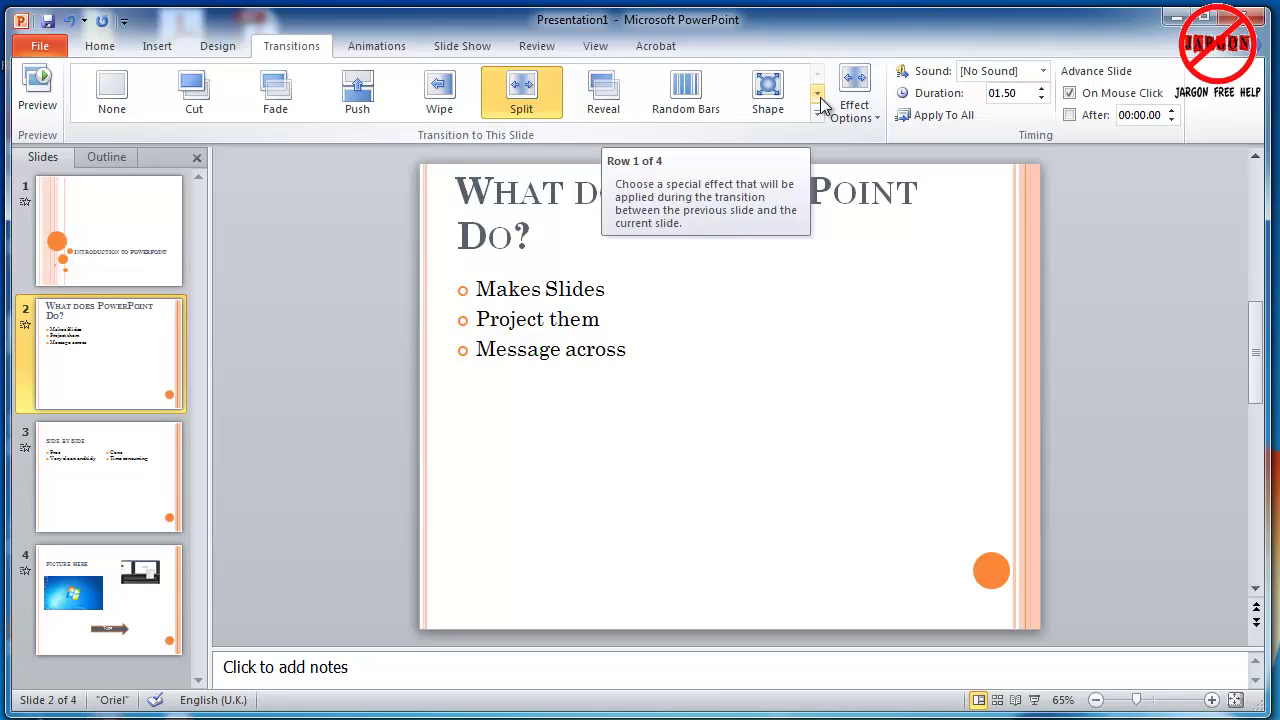
left_click(819, 118)
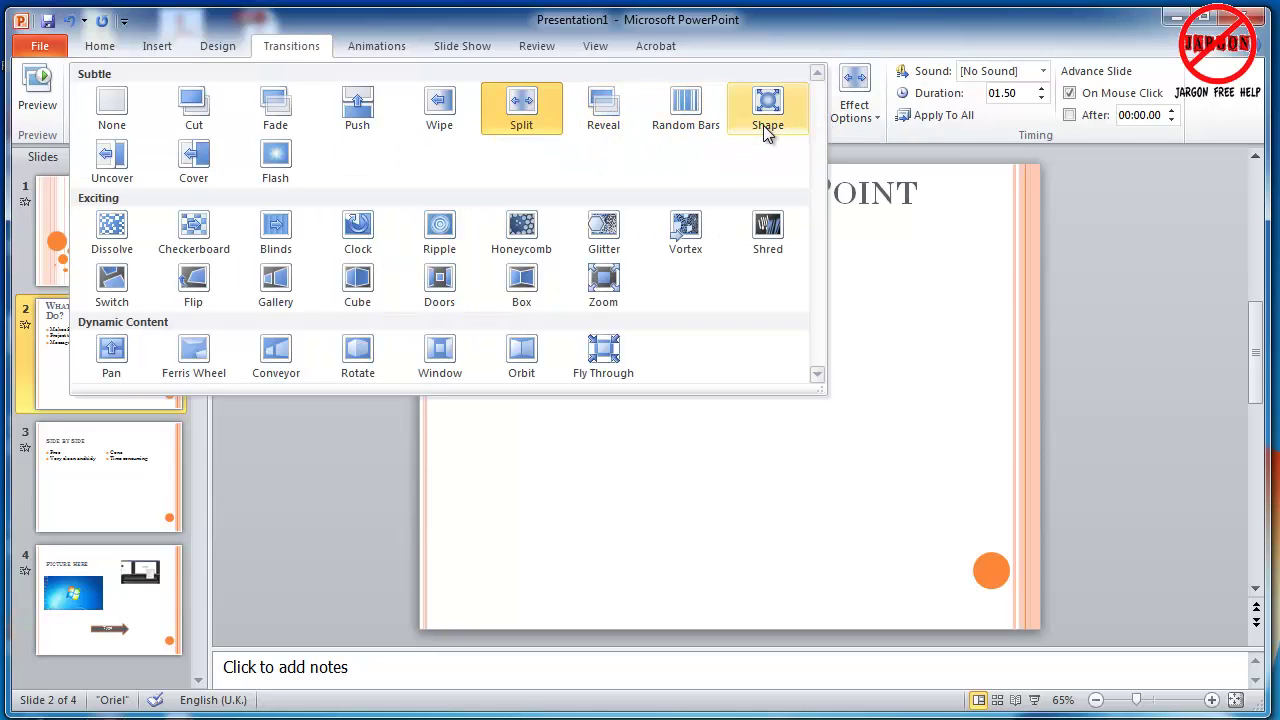
left_click(811, 46)
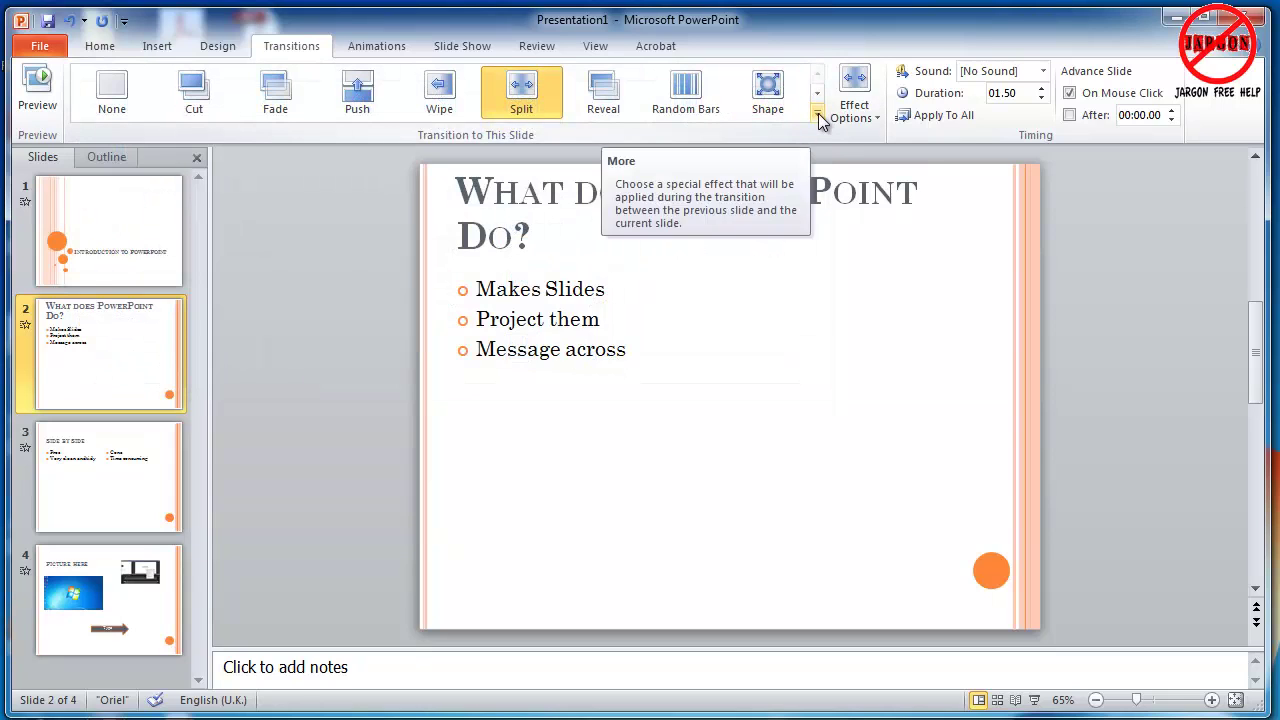
left_click(818, 115)
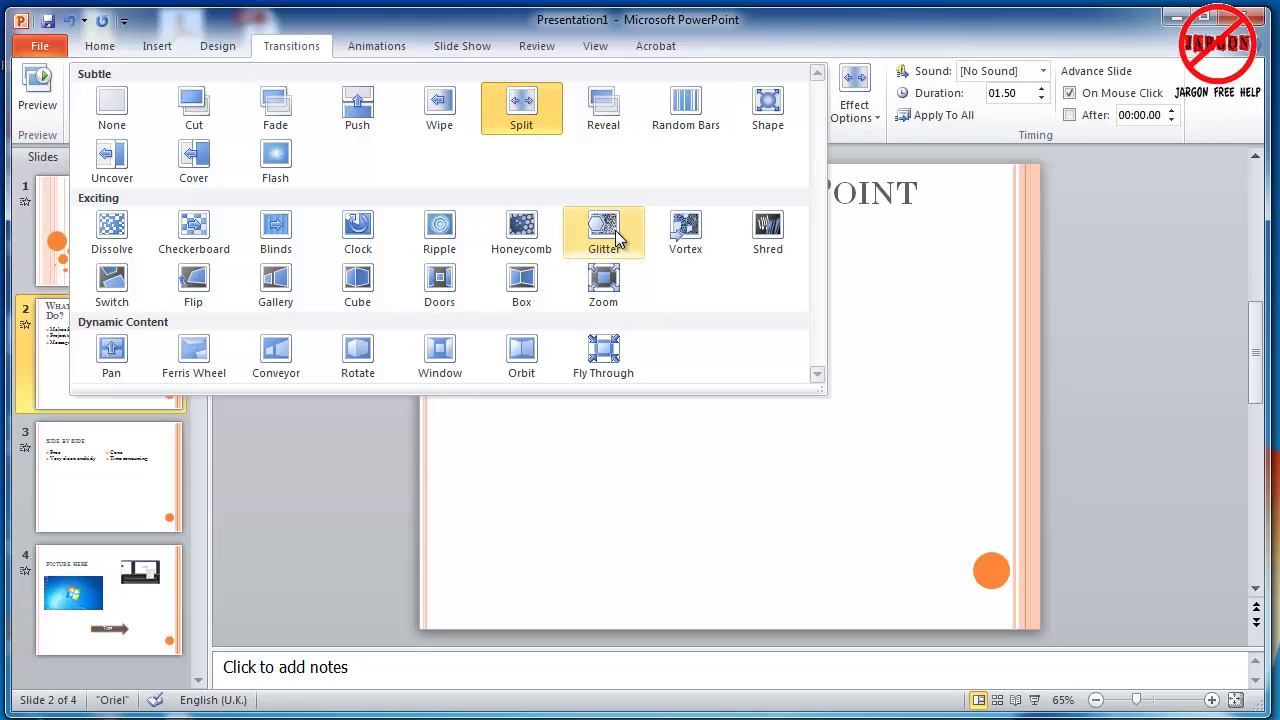
left_click(108, 282)
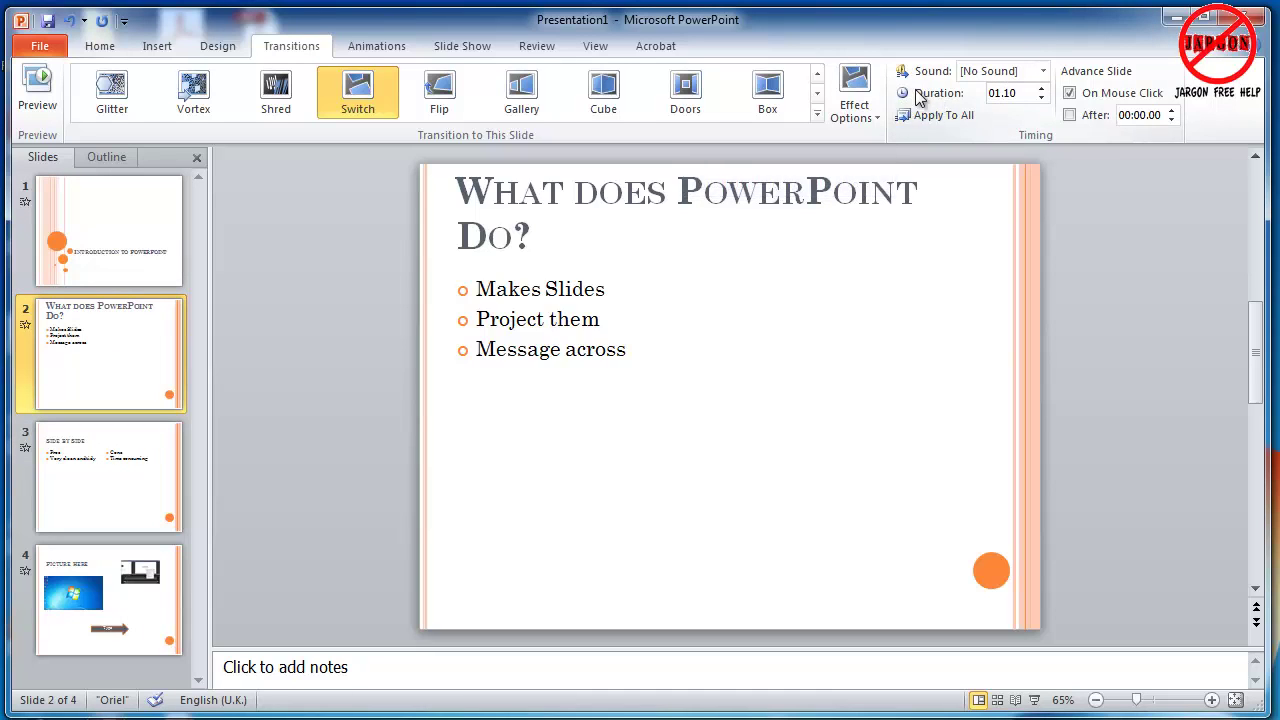
left_click(1042, 88)
left_click(1042, 88)
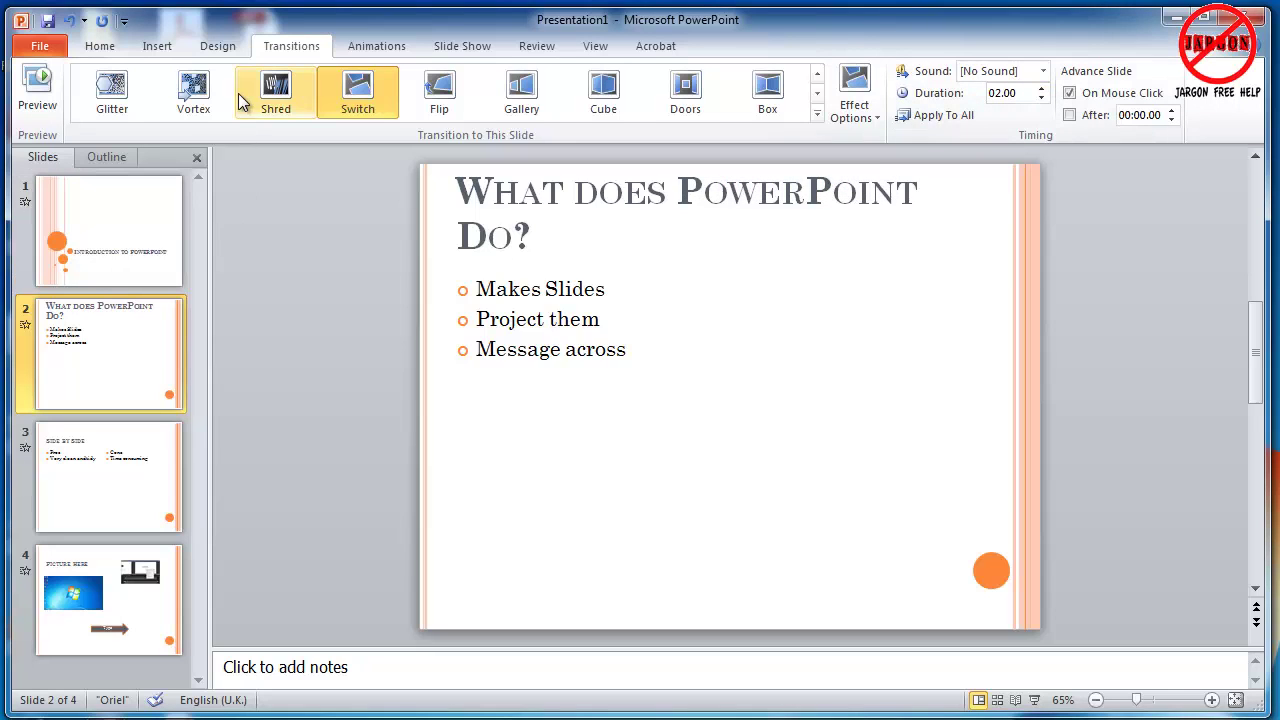
left_click(40, 90)
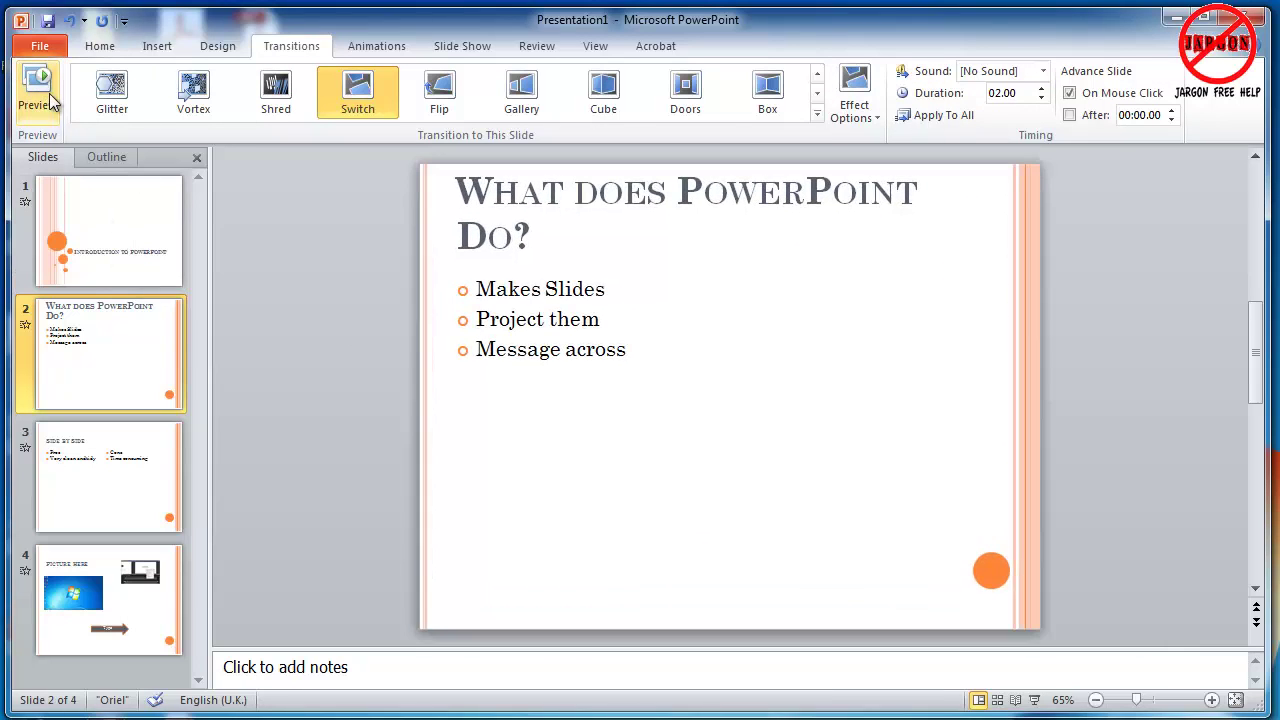
Preview the Fade transition on slide 1, then on slide 3
left_click(128, 257)
left_click(42, 102)
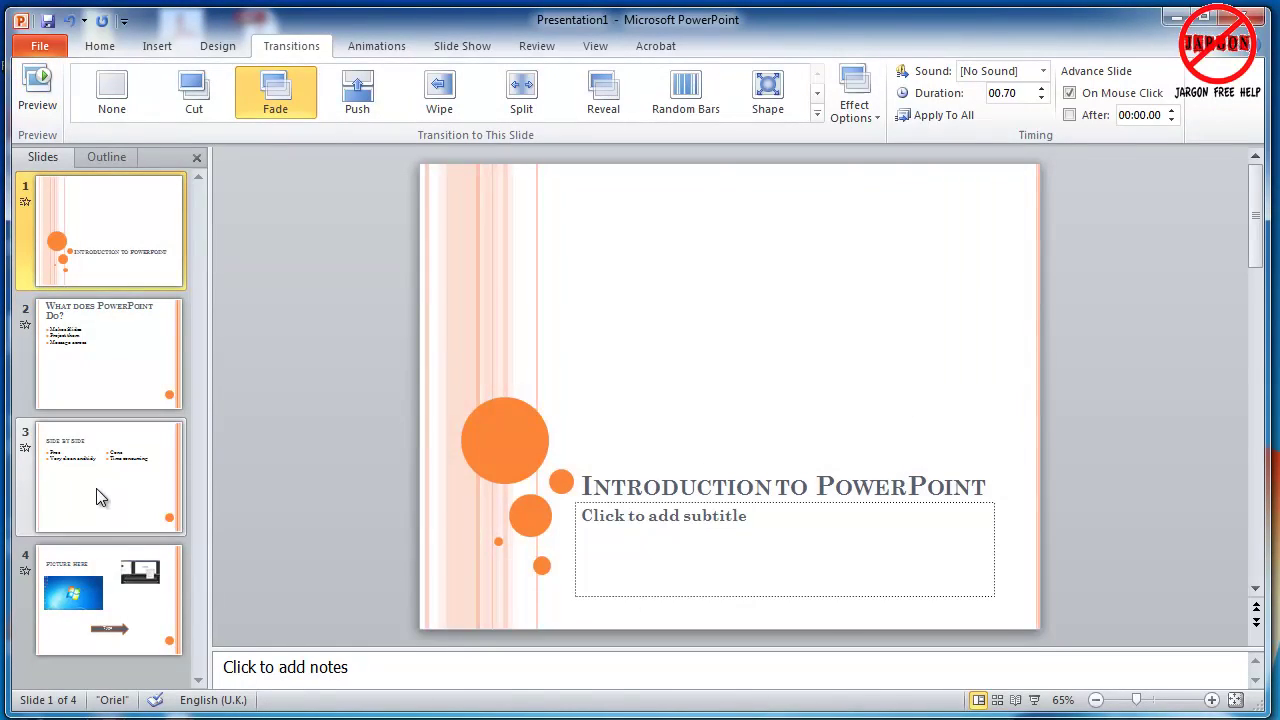
left_click(97, 486)
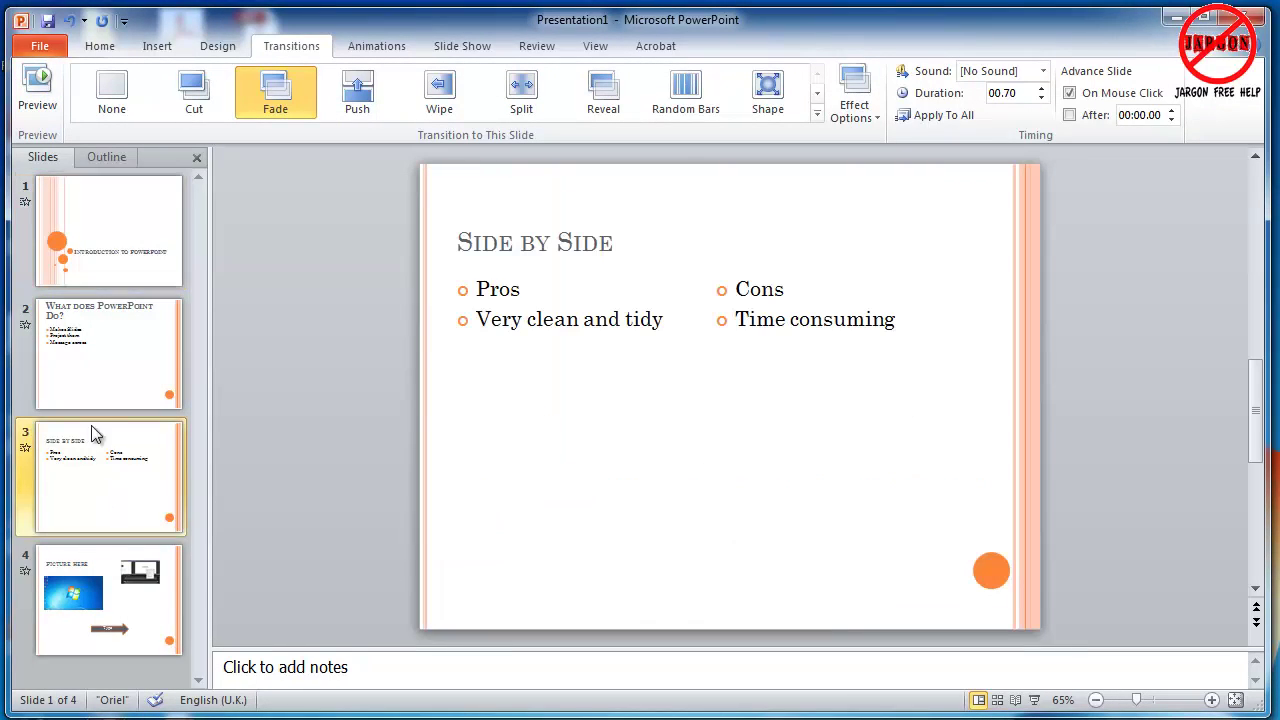
left_click(40, 90)
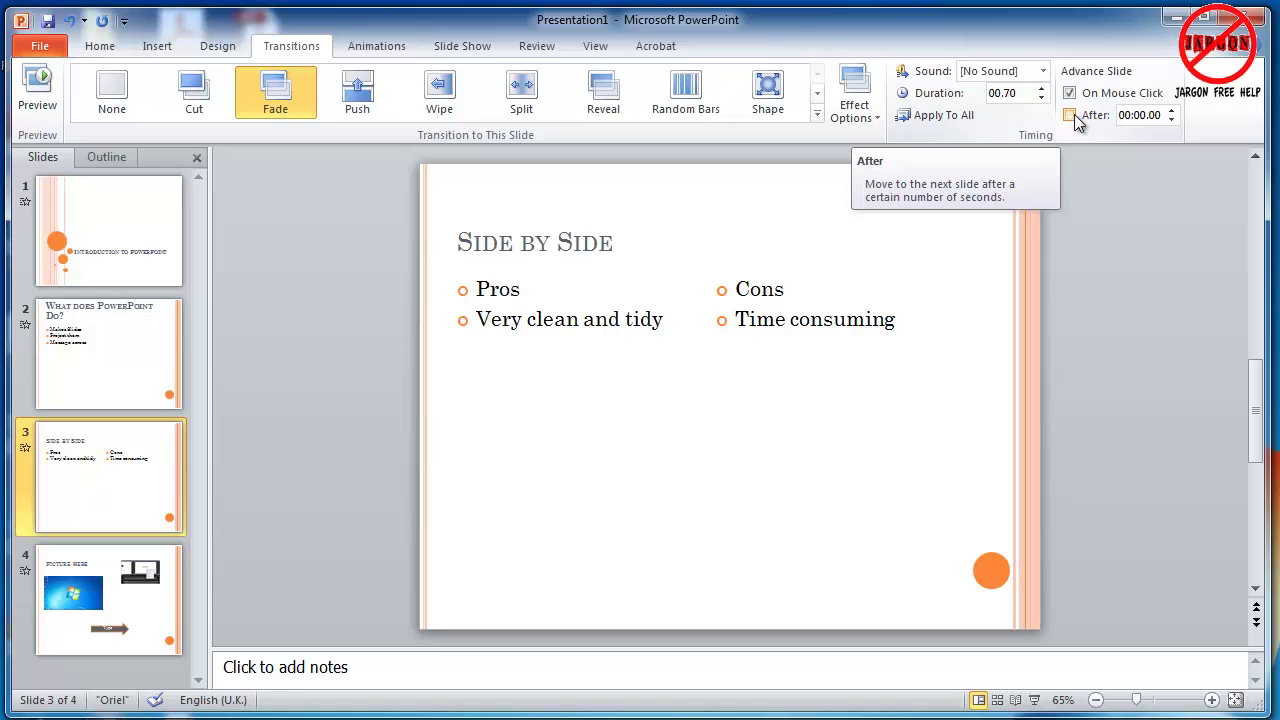
Preview slide 2's Switch transition, then select its bullet list and browse the animation effects gallery
left_click(82, 338)
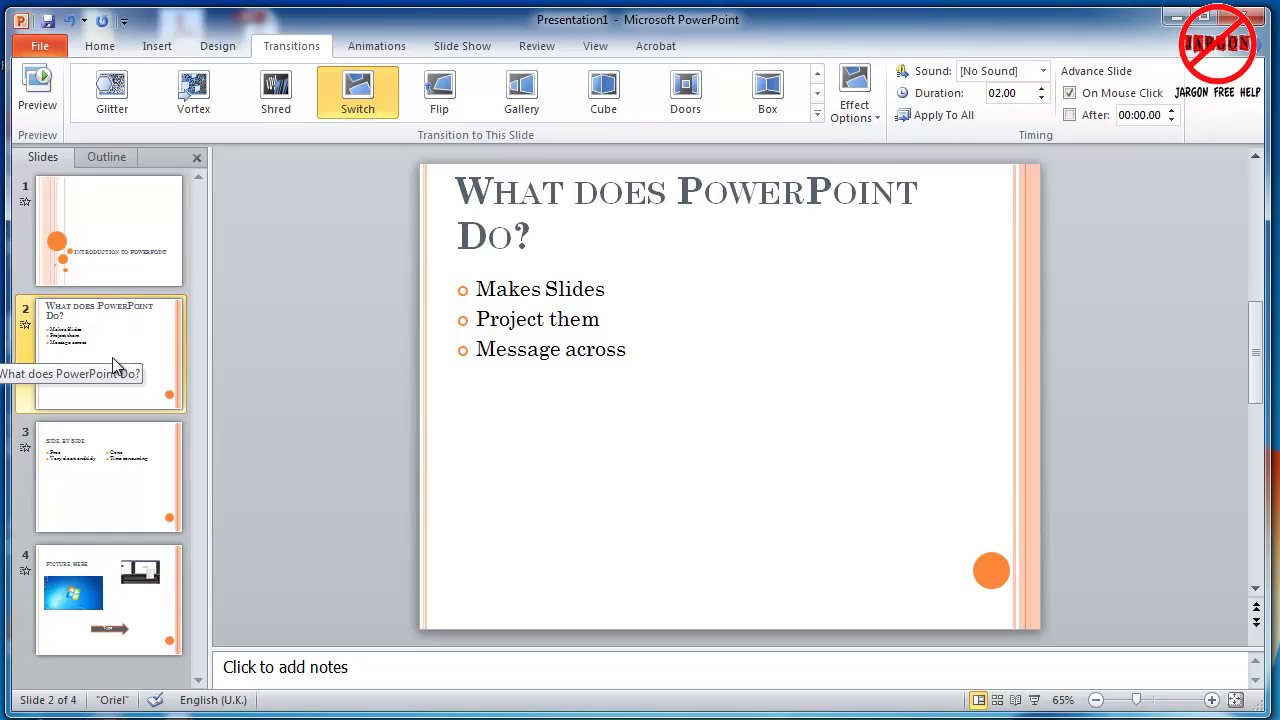
left_click(38, 90)
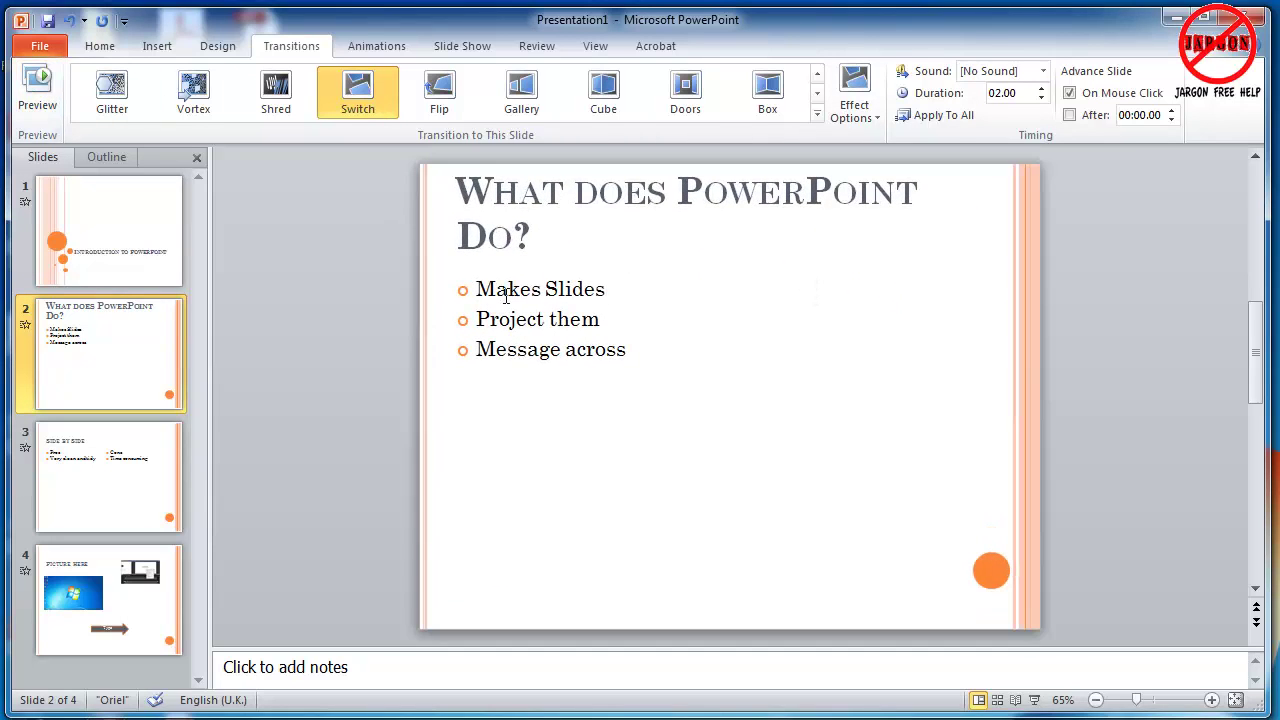
left_click(508, 289)
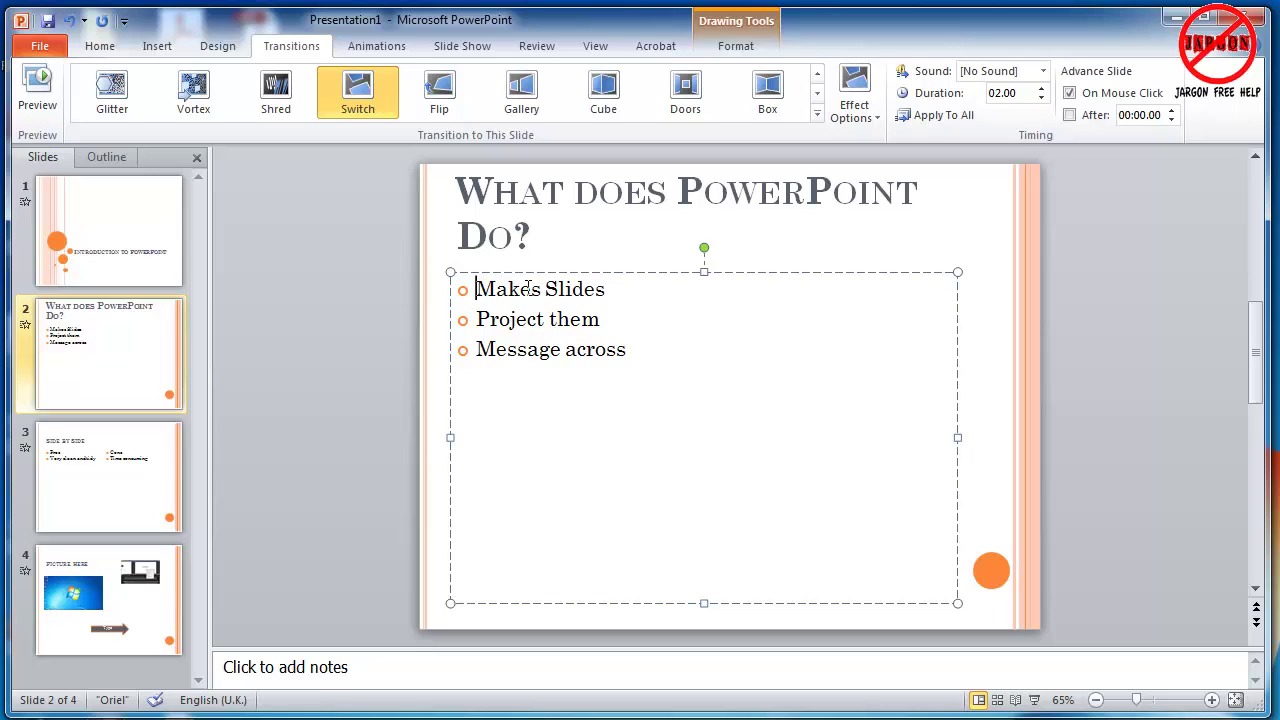
left_click(377, 47)
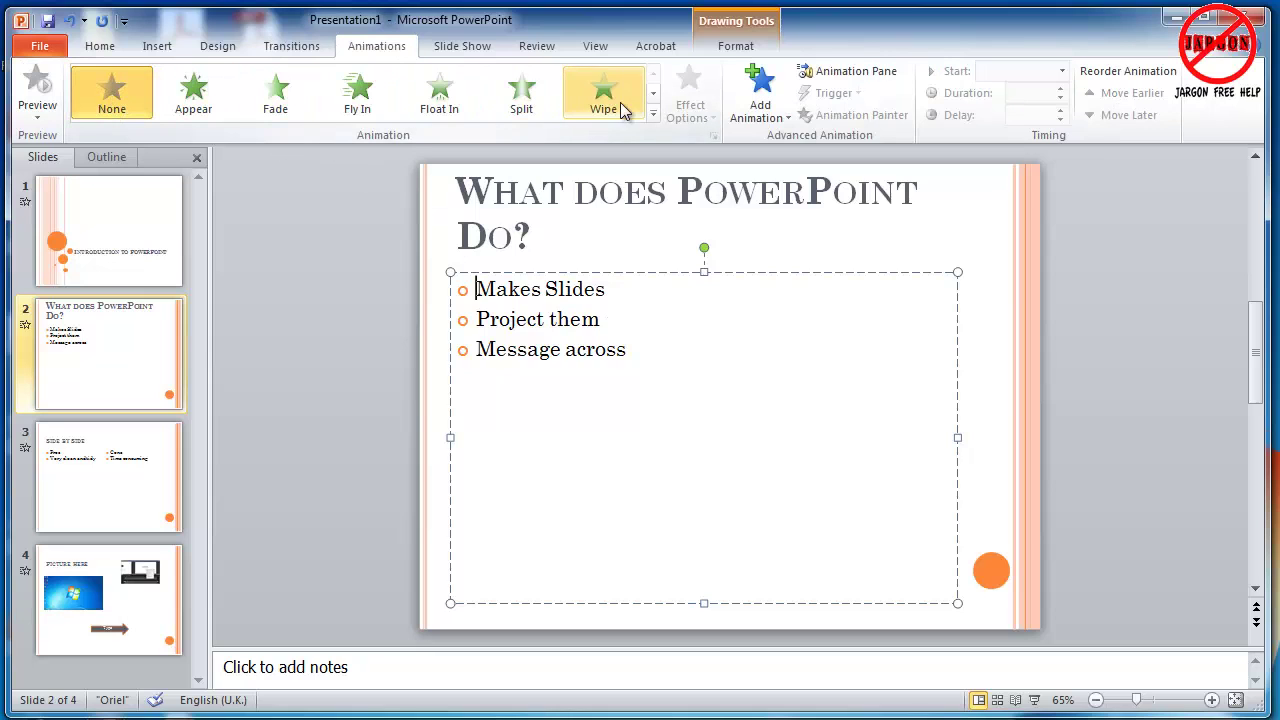
left_click(653, 114)
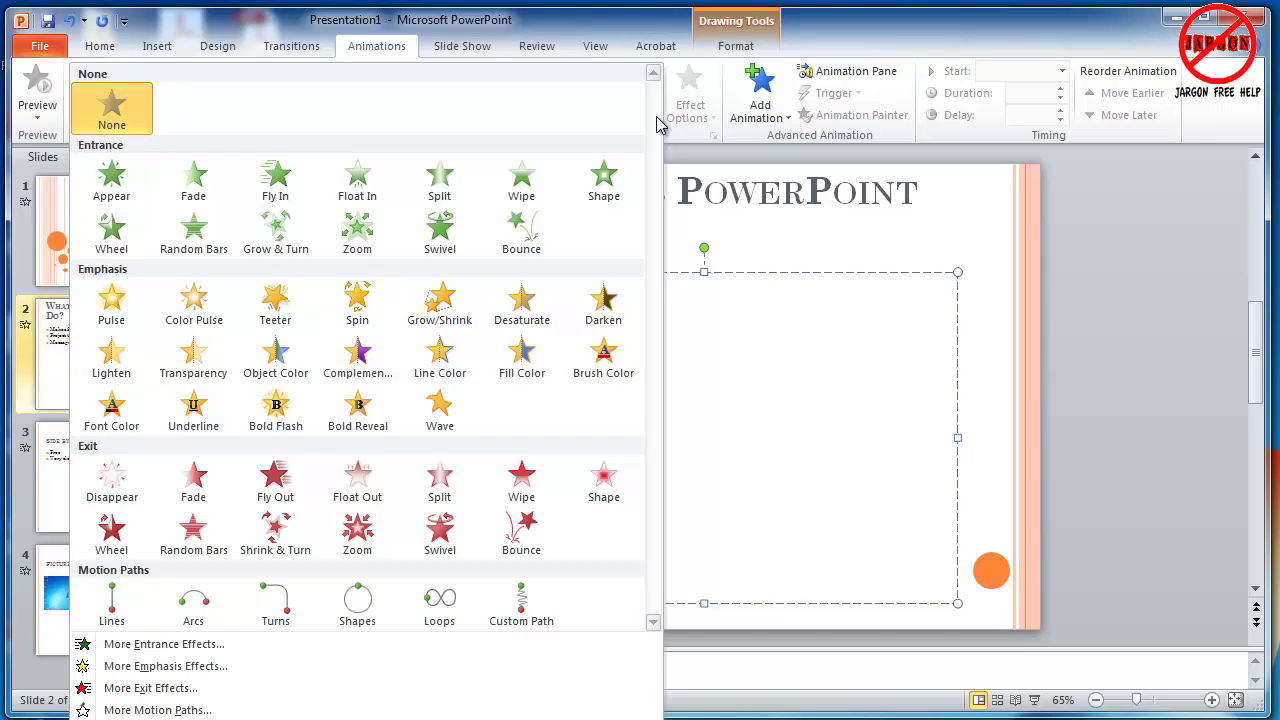
left_click(831, 383)
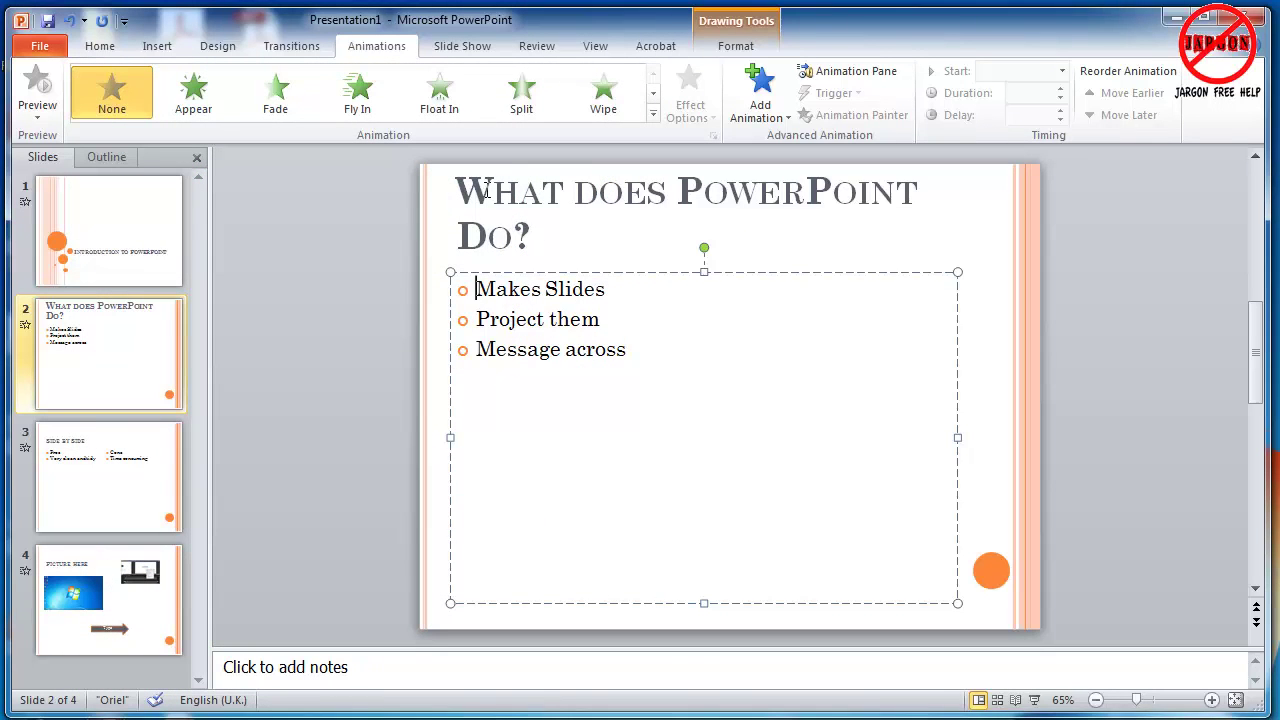
left_click(358, 94)
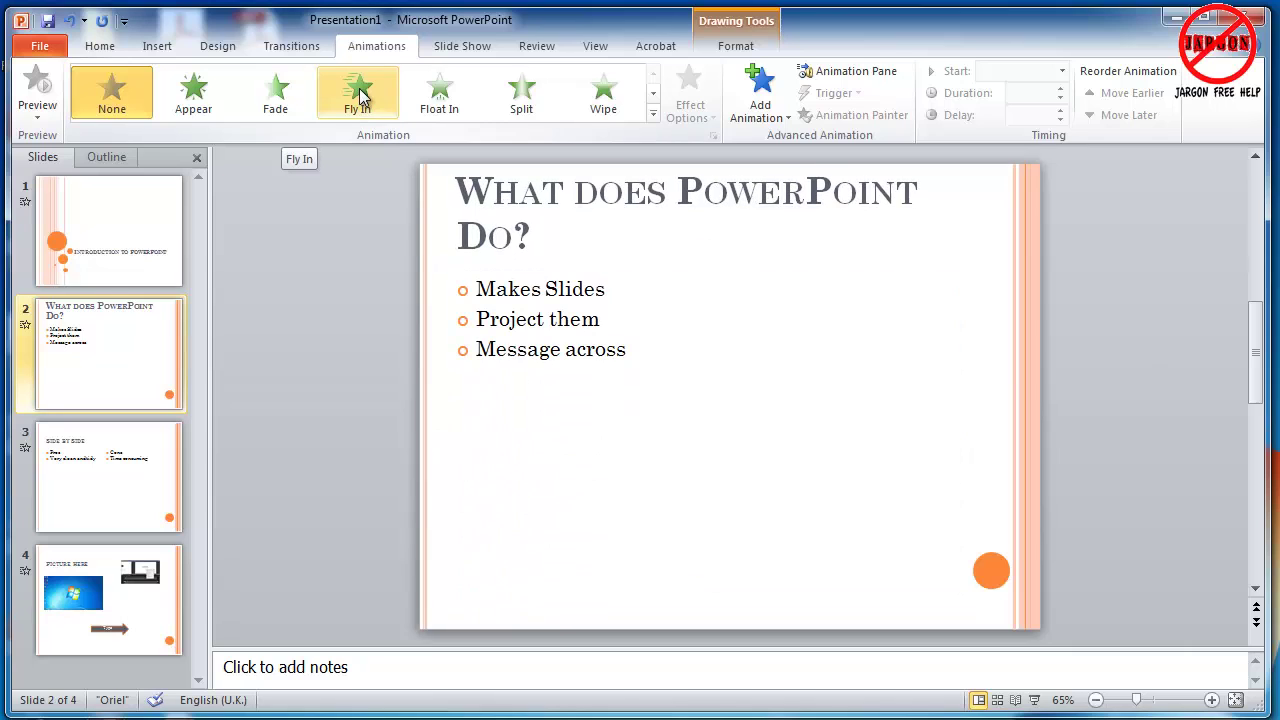
left_click(448, 95)
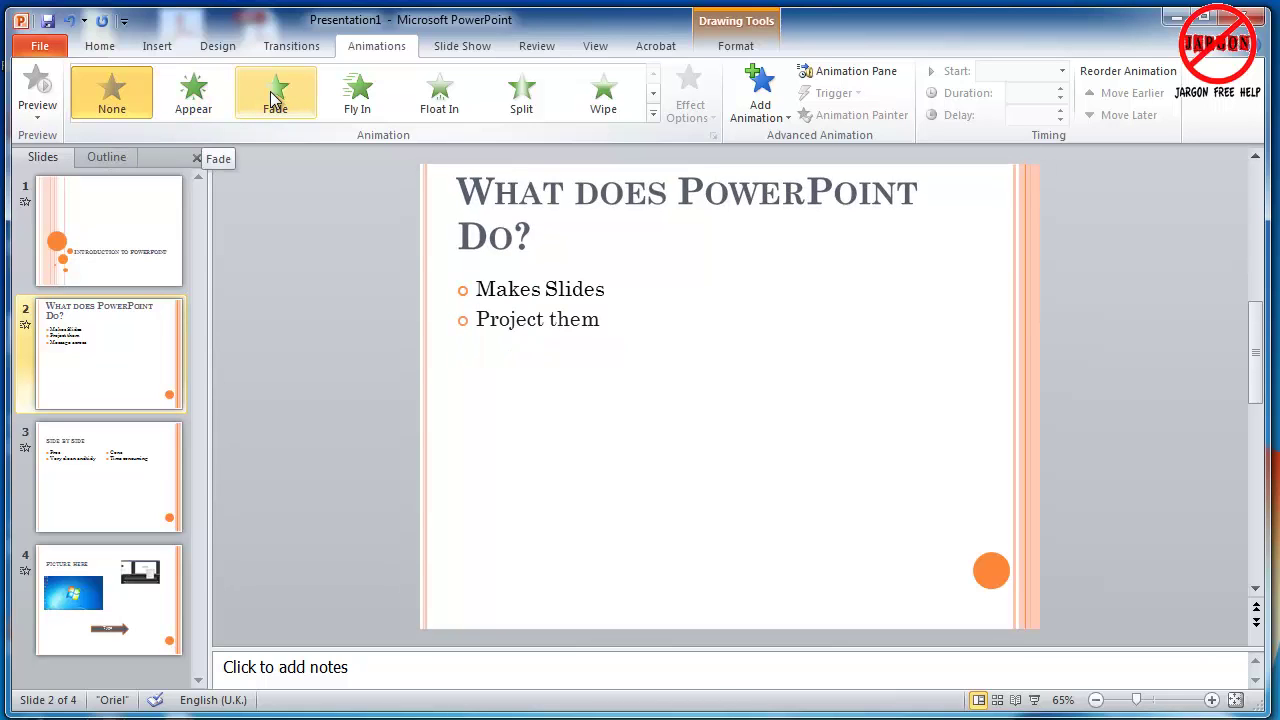
left_click(653, 93)
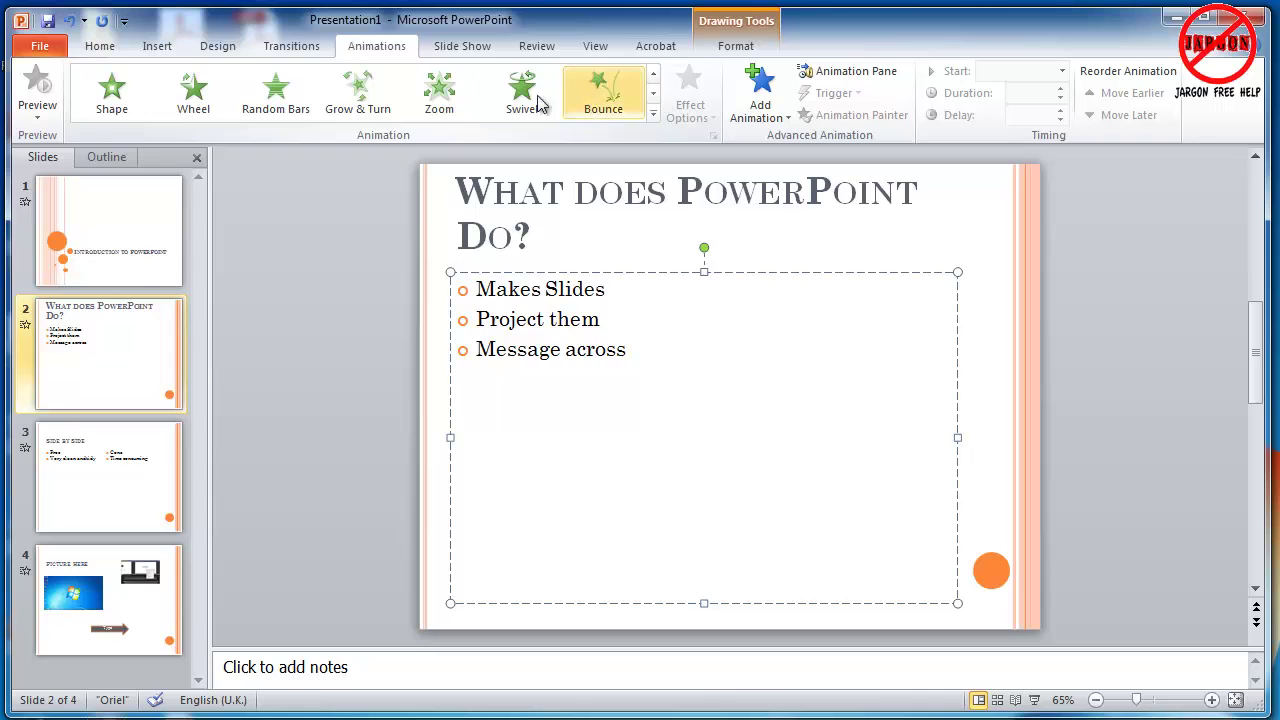
left_click(653, 113)
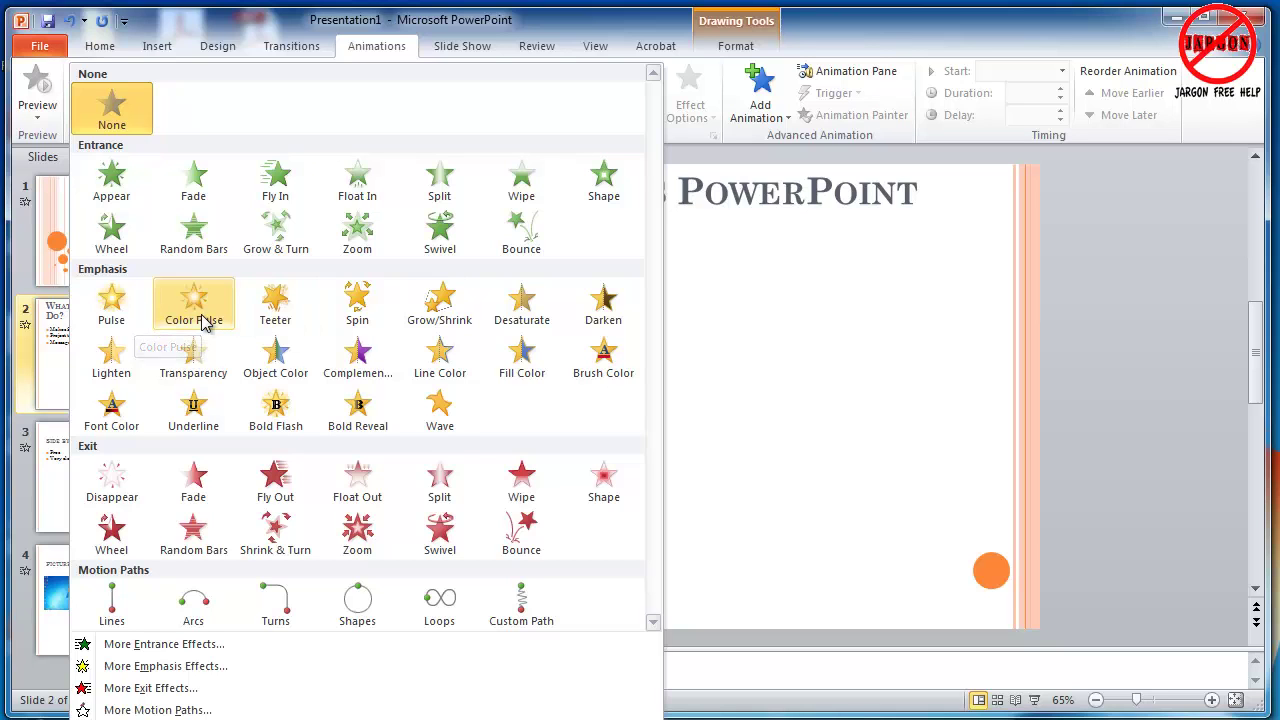
left_click(663, 106)
left_click(654, 92)
left_click(655, 95)
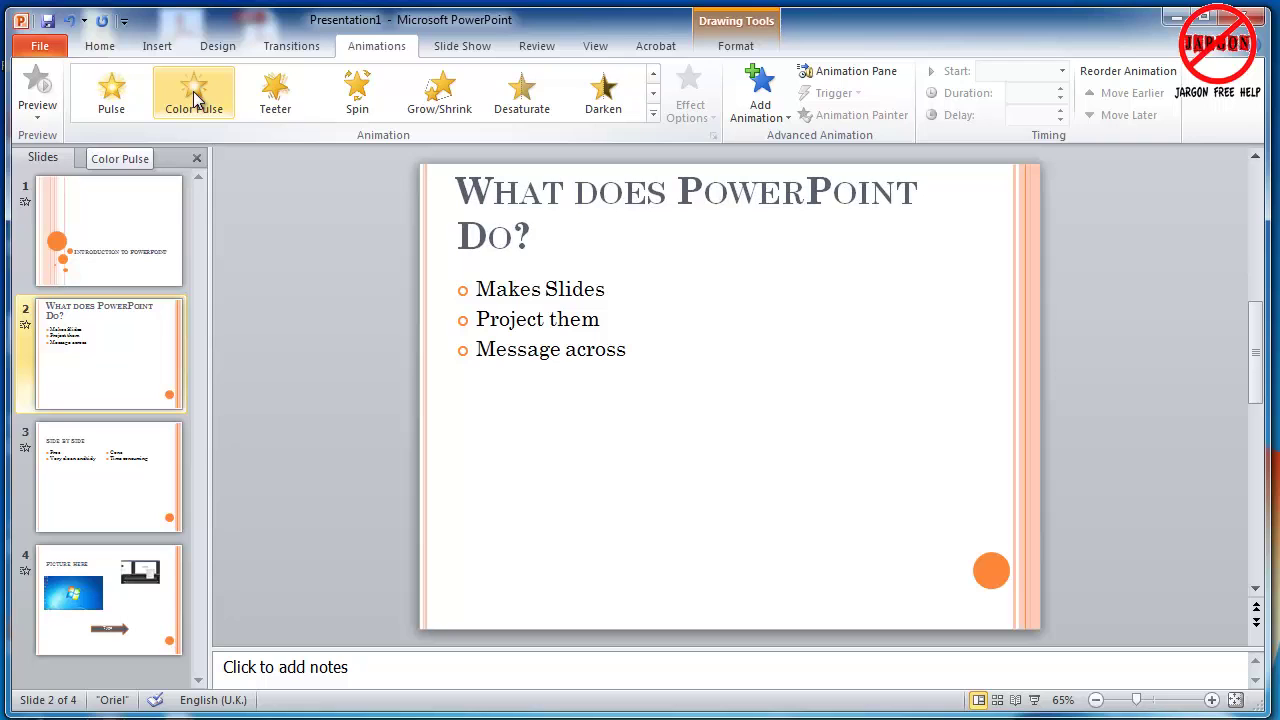
Apply the Float In animation to slide 2's bullet list
left_click(652, 77)
left_click(652, 77)
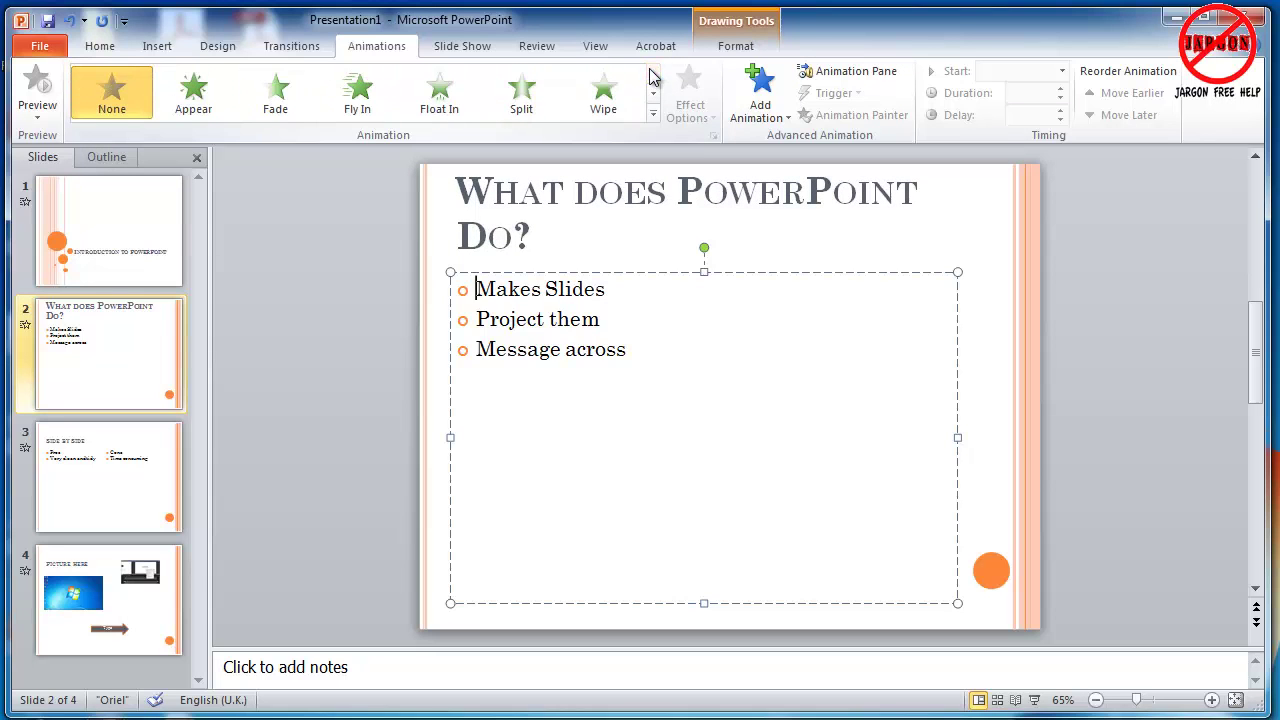
left_click(447, 108)
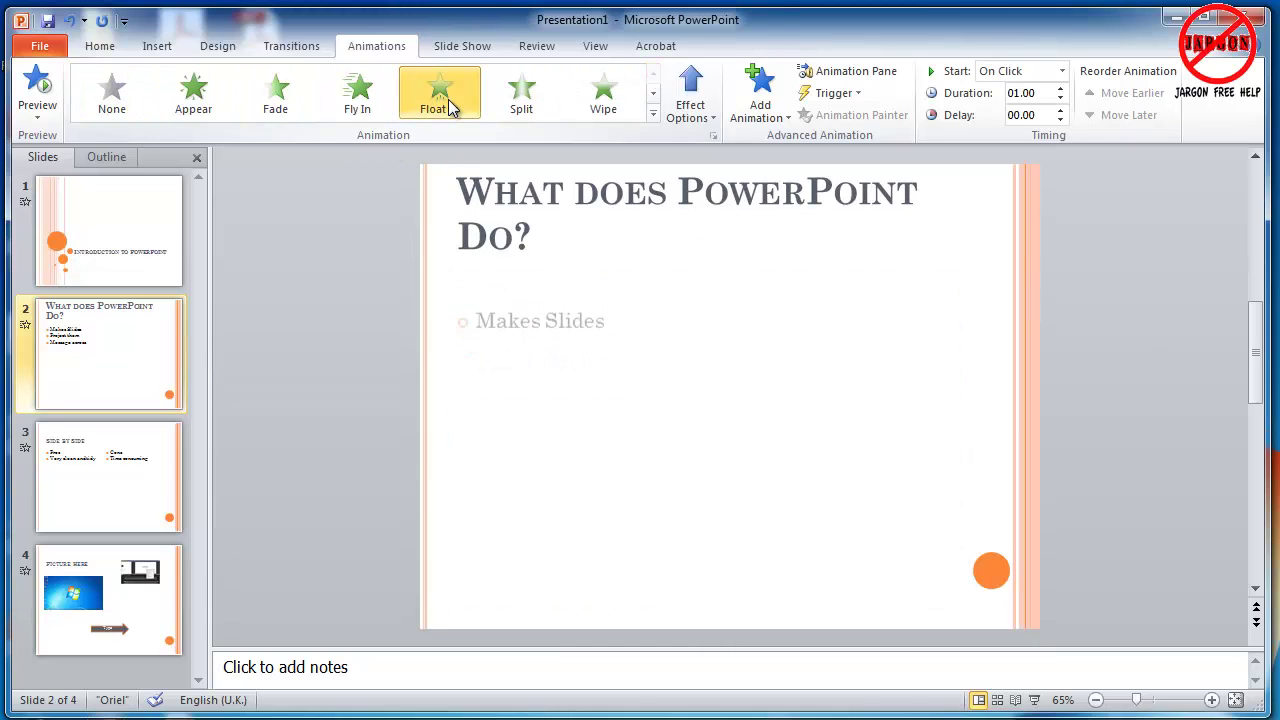
On slide 3, animate the Pros list with Float In and the Cons list with Split
left_click(107, 487)
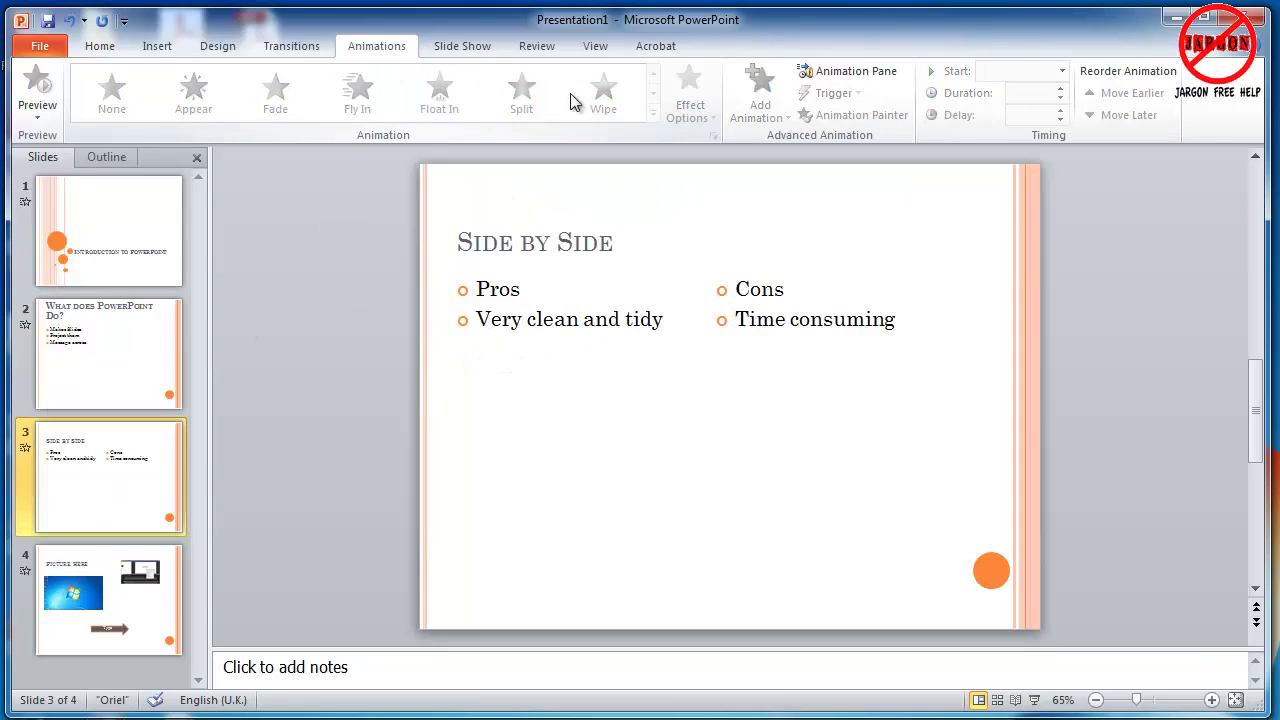
left_click(579, 318)
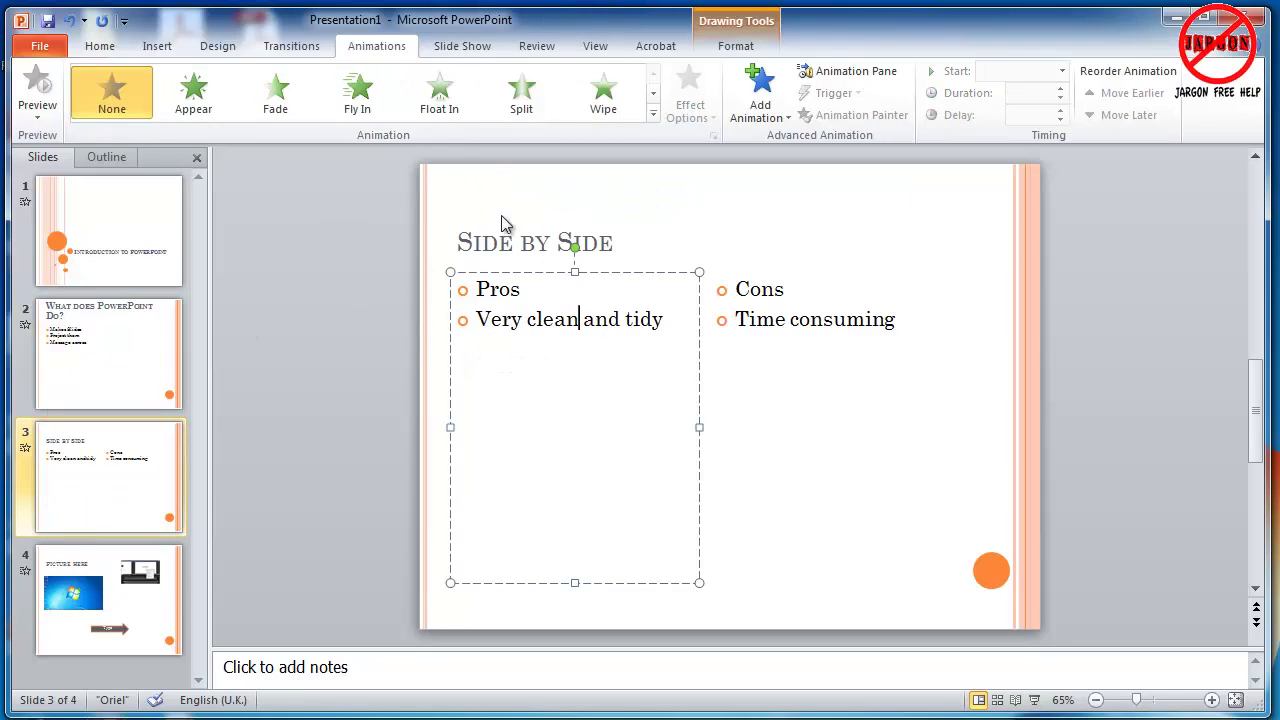
left_click(443, 94)
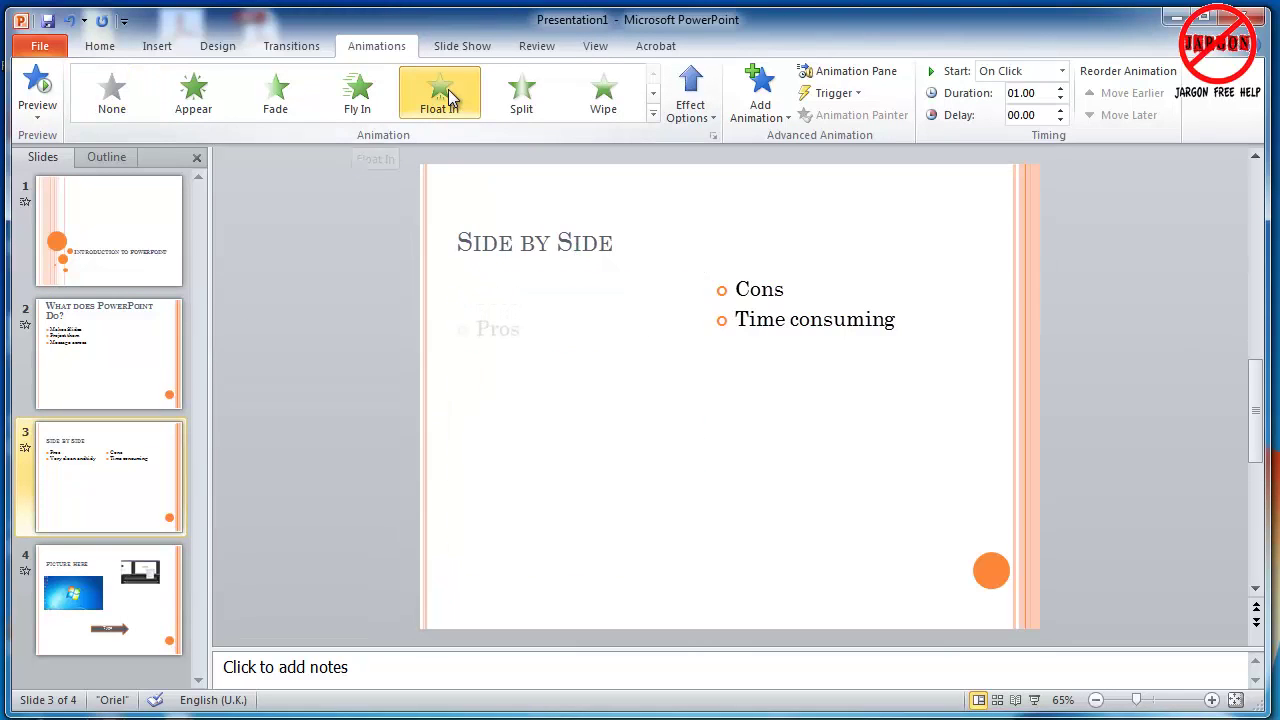
left_click(825, 321)
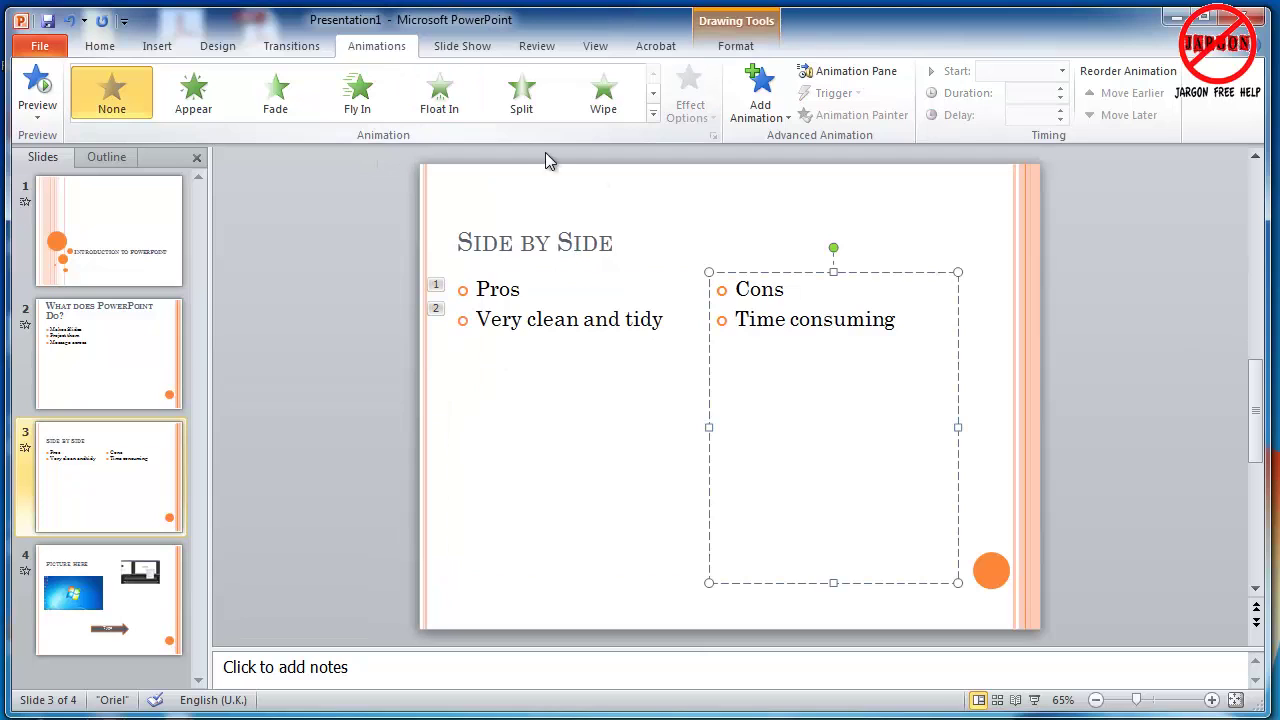
left_click(518, 108)
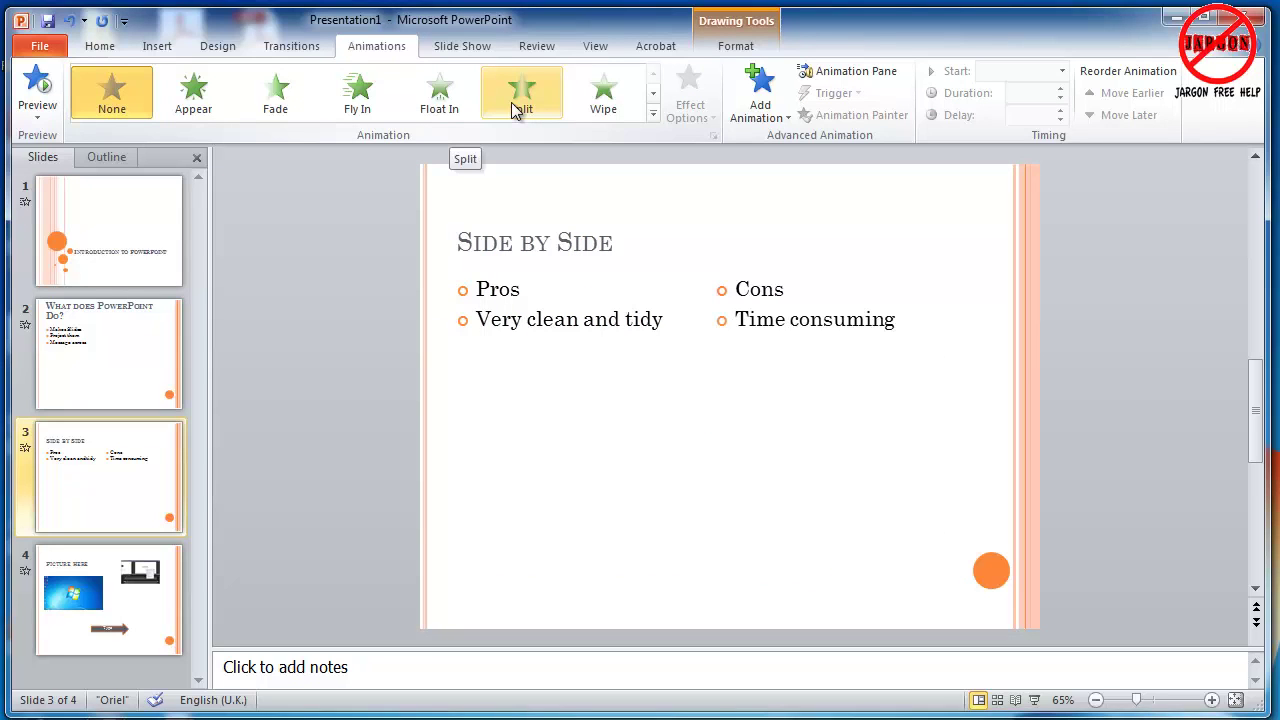
left_click(518, 108)
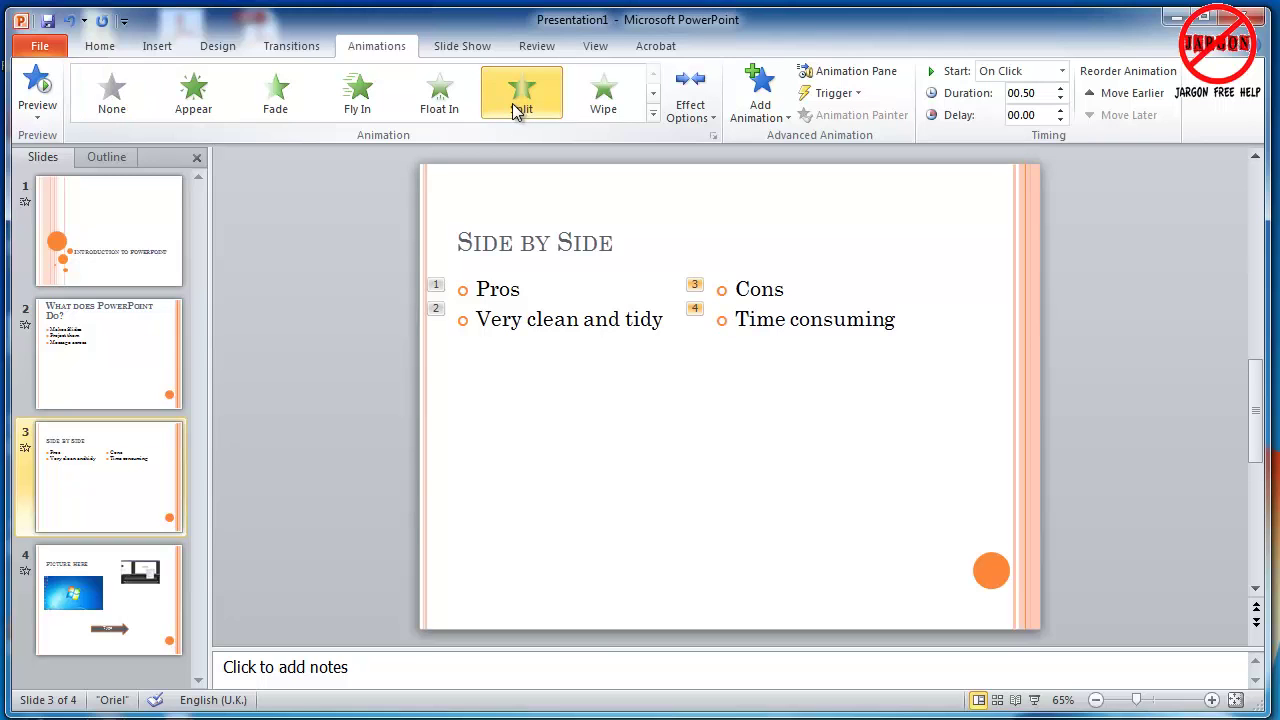
left_click(518, 108)
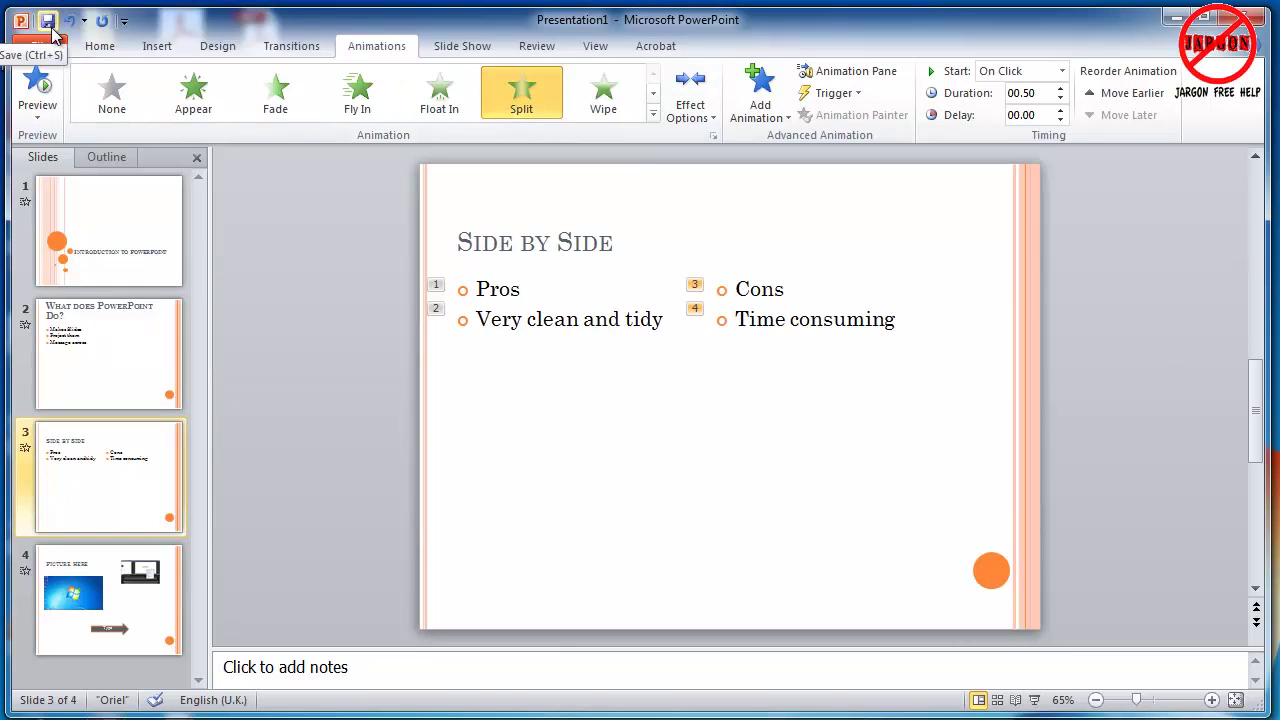
Save the presentation as 'my first powerpoint.pptx'
left_click(47, 21)
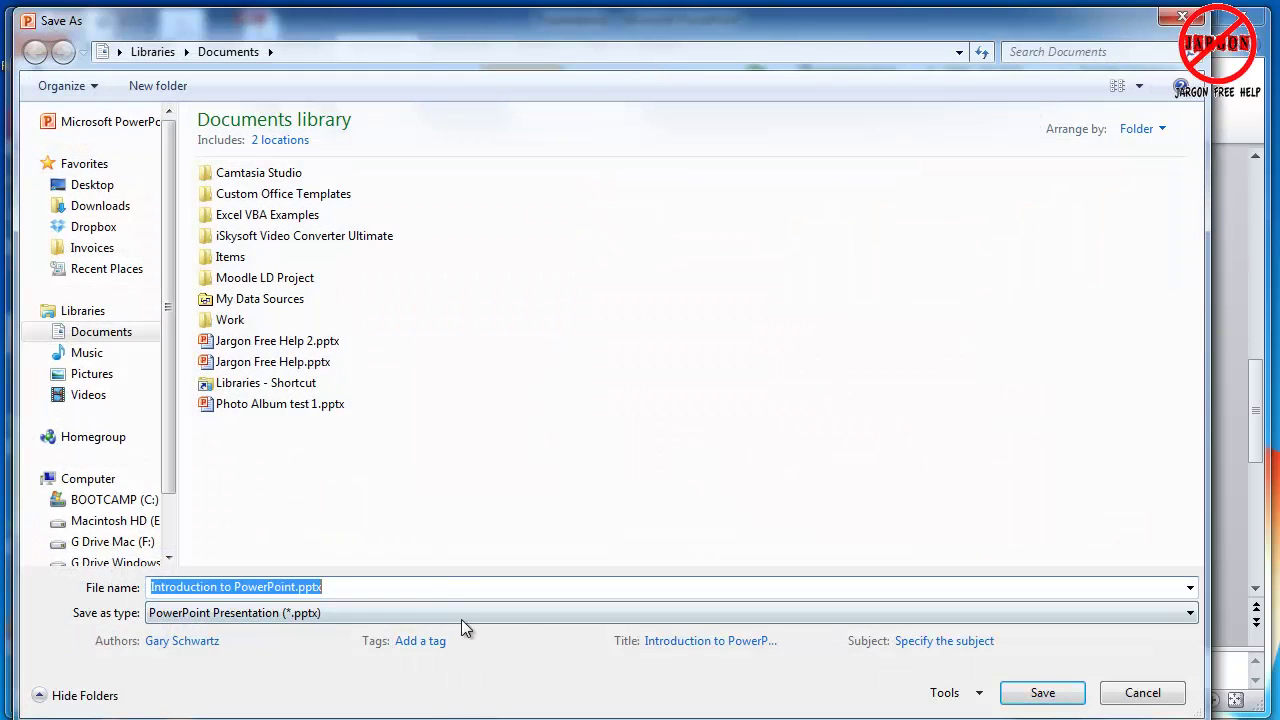
type("my first poerw")
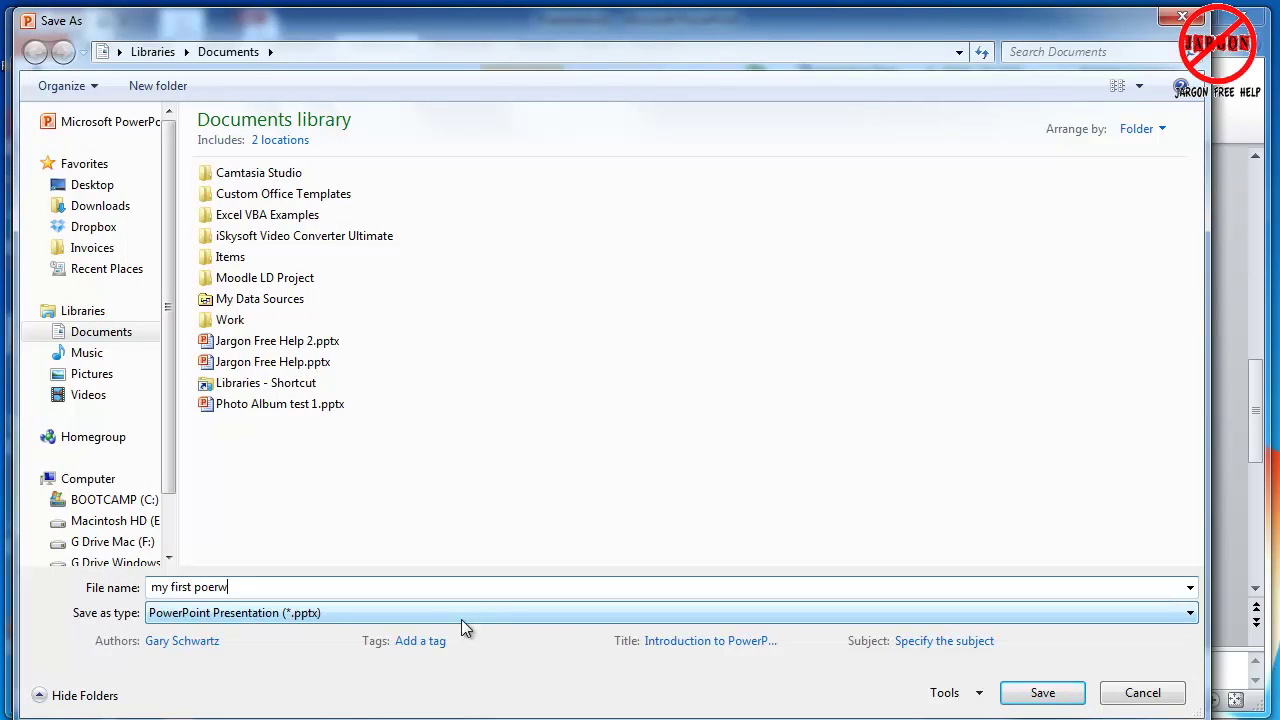
key("BackSpace")
key("BackSpace")
key("BackSpace")
type("werpoint")
left_click(1045, 692)
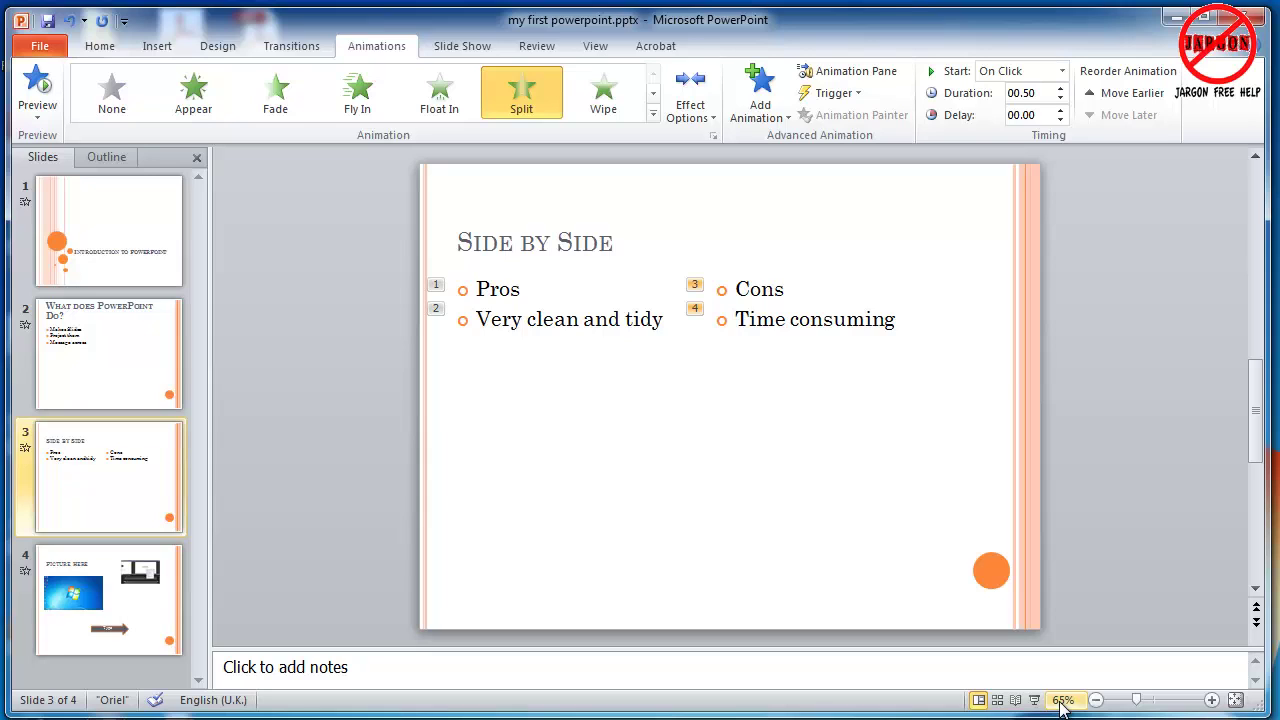
Preview slide 3's Pros and Cons animations, then bring up the Slide Show options
left_click(50, 95)
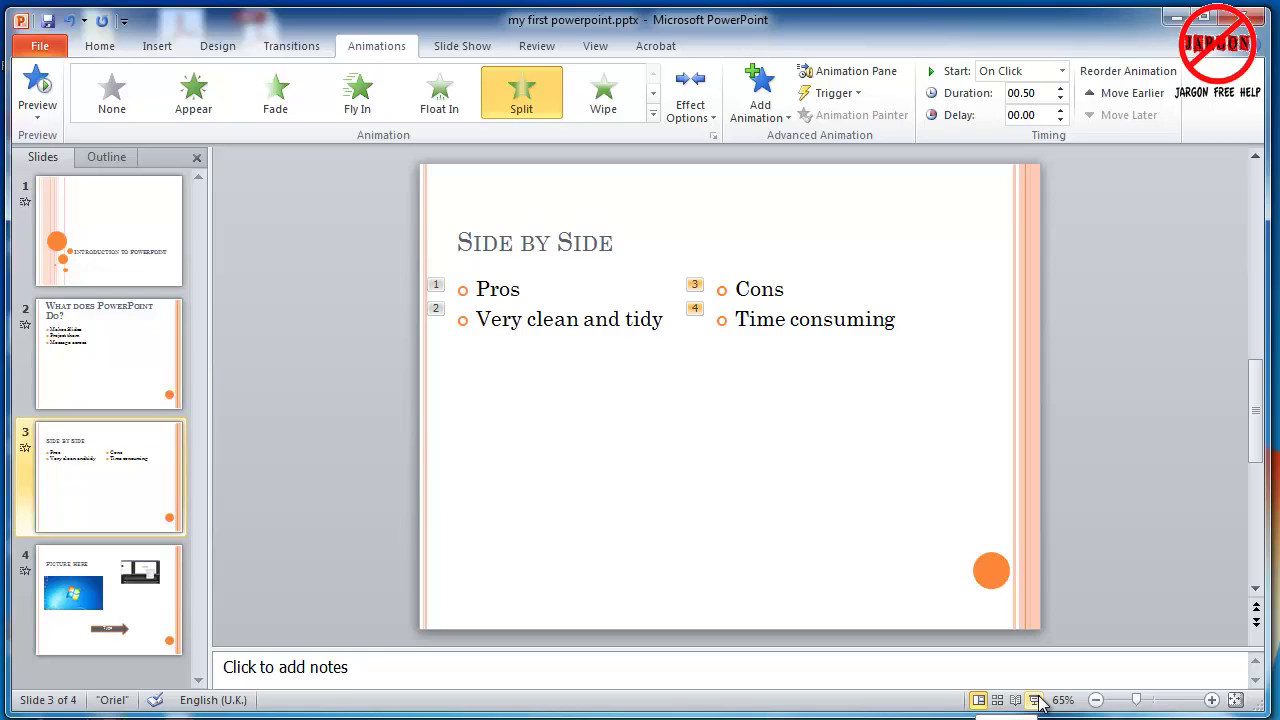
left_click(472, 52)
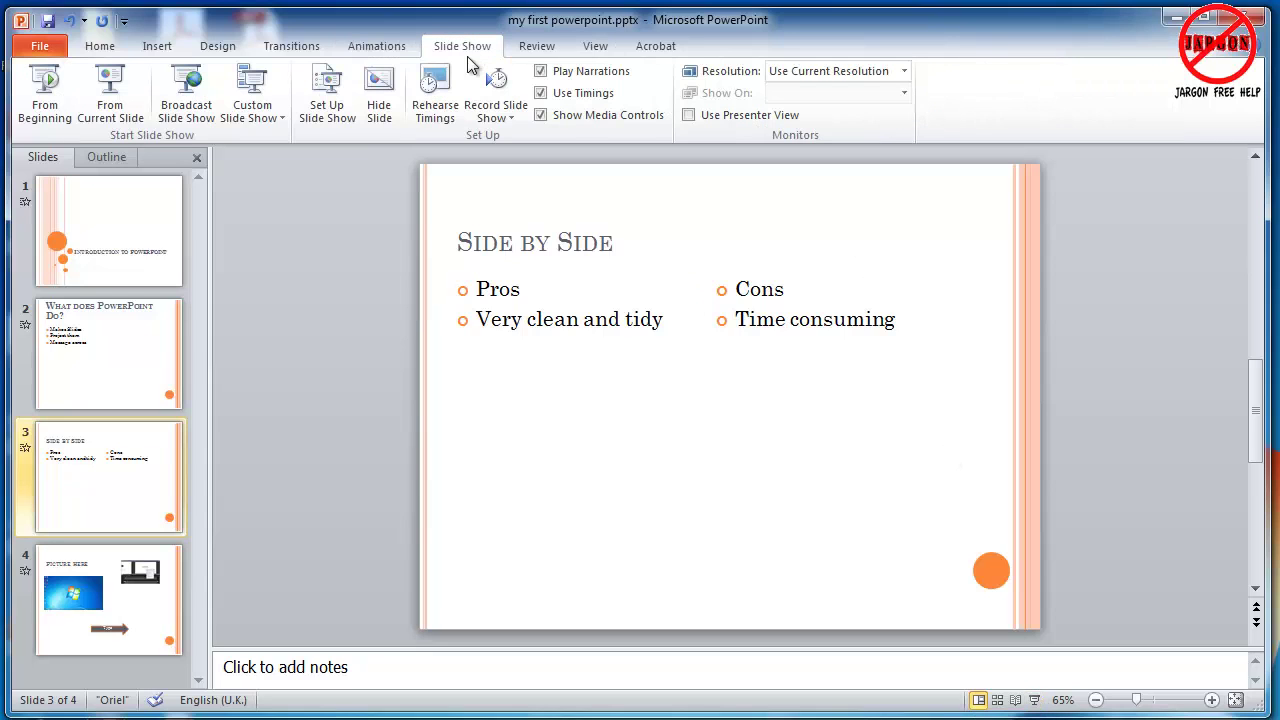